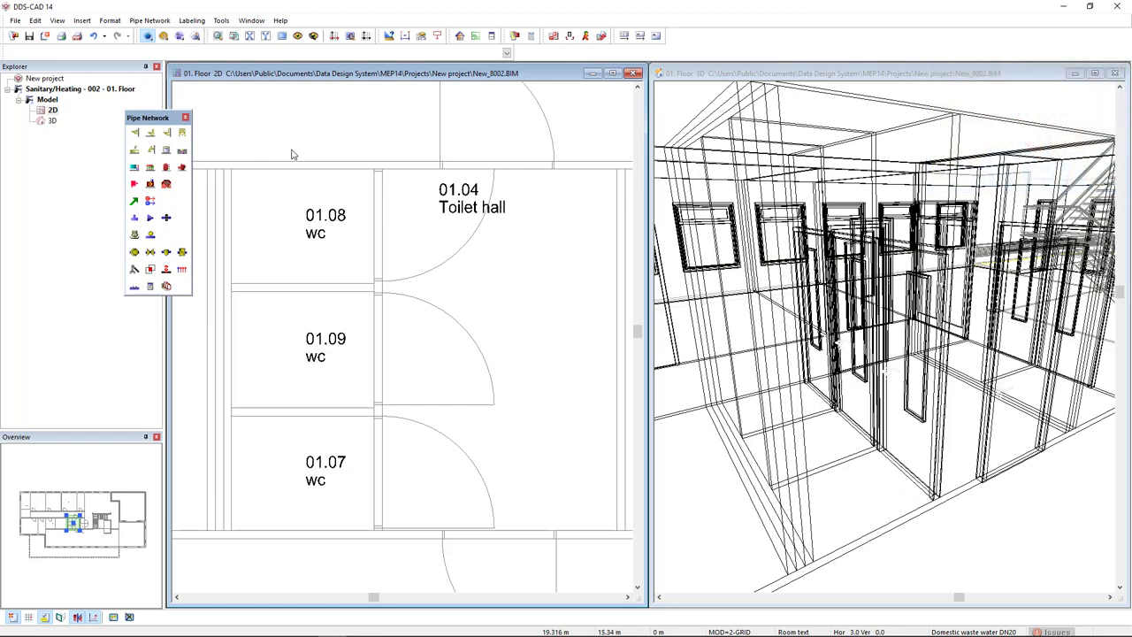
Place a wall-mounted WC wash down with on top cistern (WC-160417-000) on the rear wall of rooms 01.08, 01.09 and 01.07.
{"action": "left_click", "coordinate": [152, 134]}
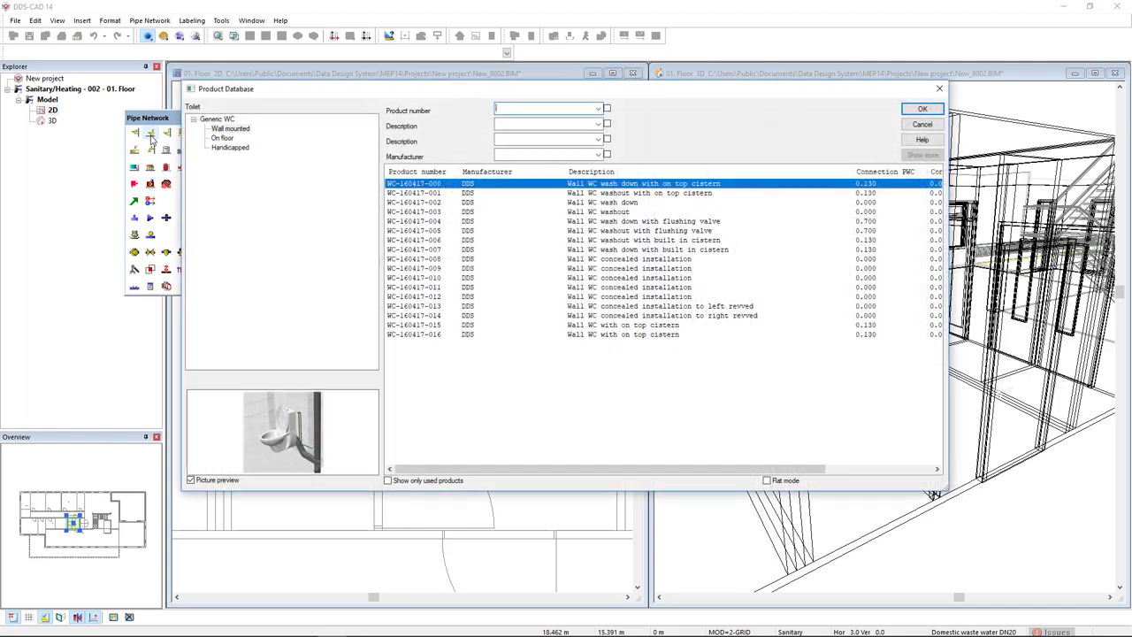
{"action": "left_click", "coordinate": [228, 129]}
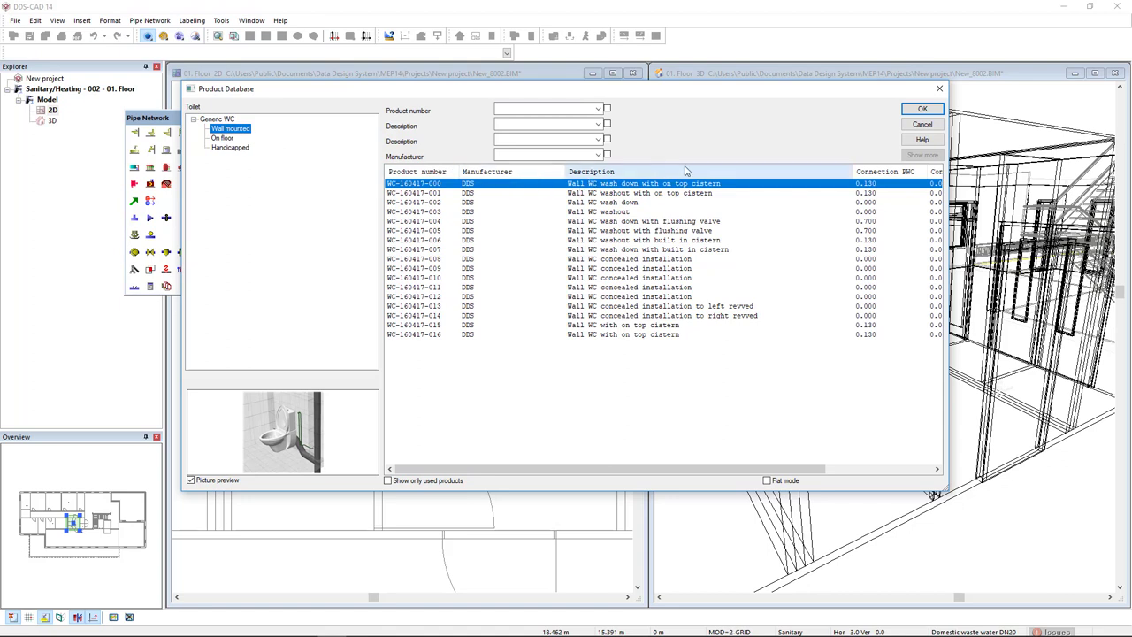
{"action": "left_click", "coordinate": [922, 109]}
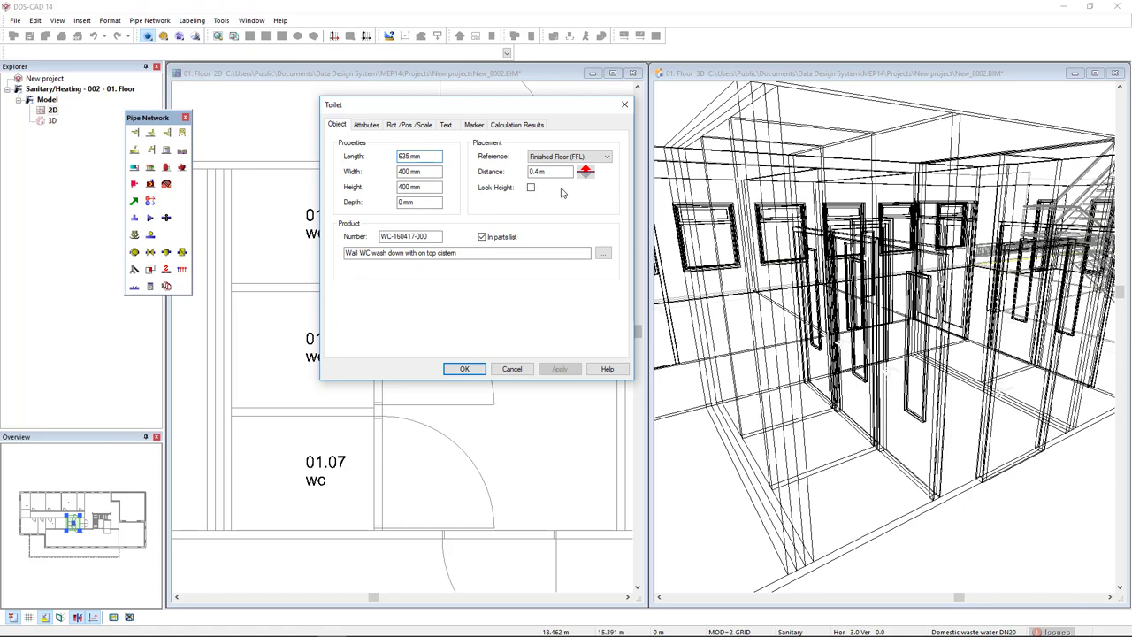
{"action": "left_click", "coordinate": [466, 369]}
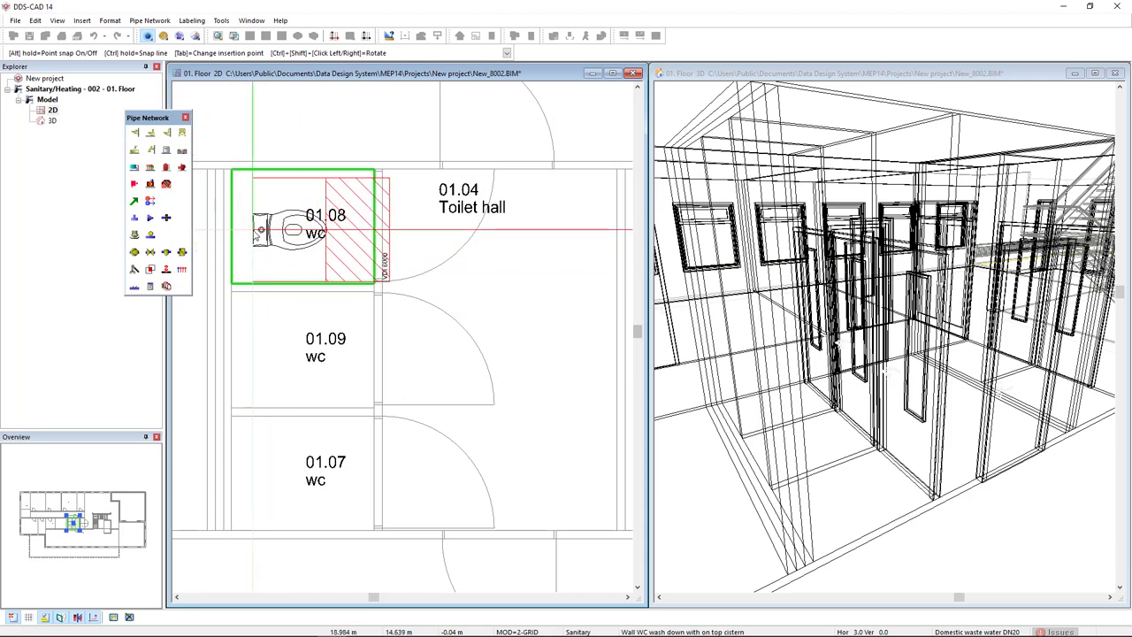
{"action": "left_click", "coordinate": [237, 227]}
{"action": "left_click", "coordinate": [237, 351]}
{"action": "left_click", "coordinate": [236, 473]}
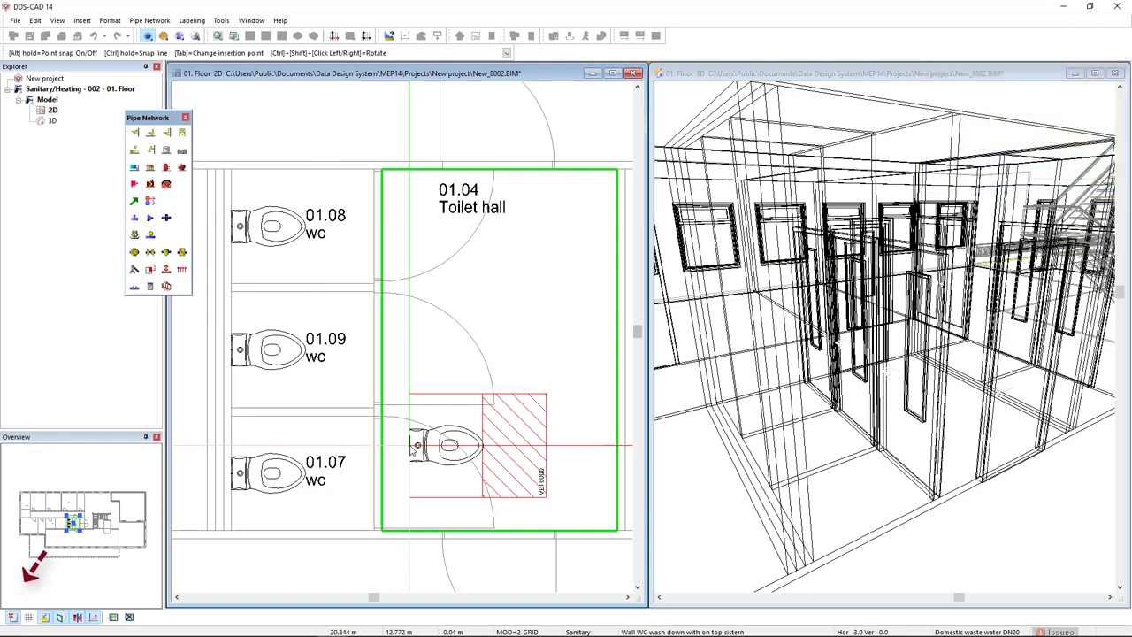
{"action": "key", "text": "Escape"}
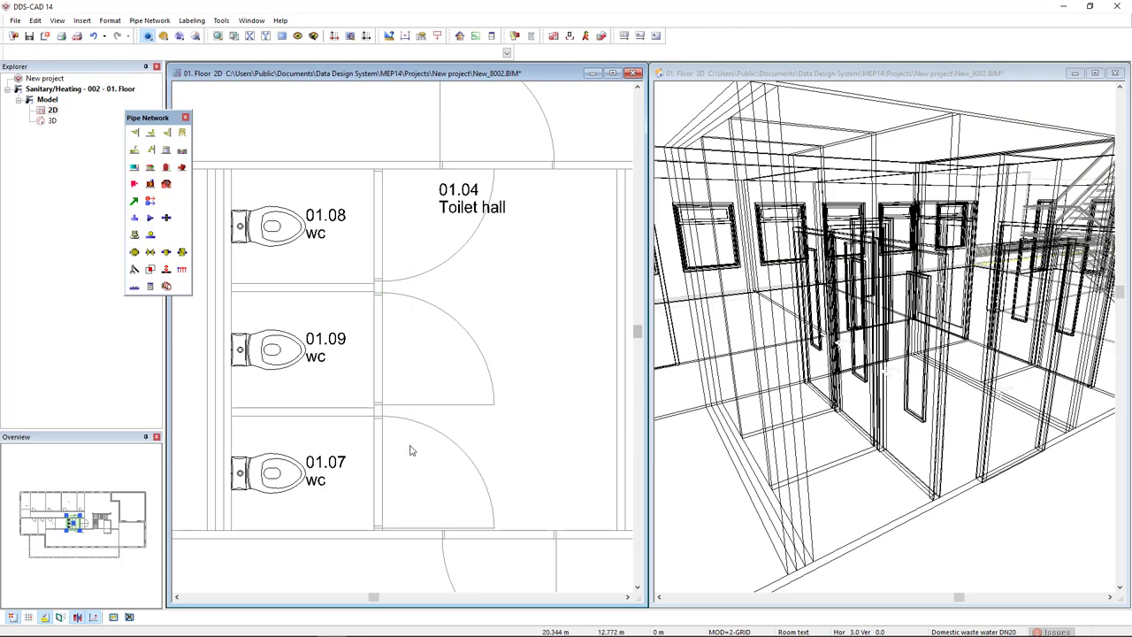
Place three 600x400 mm wash basins (SIN632B) along the Toilet hall 01.04 wall opposite the WC cubicles, each aligned with a WC.
{"action": "left_click", "coordinate": [133, 133]}
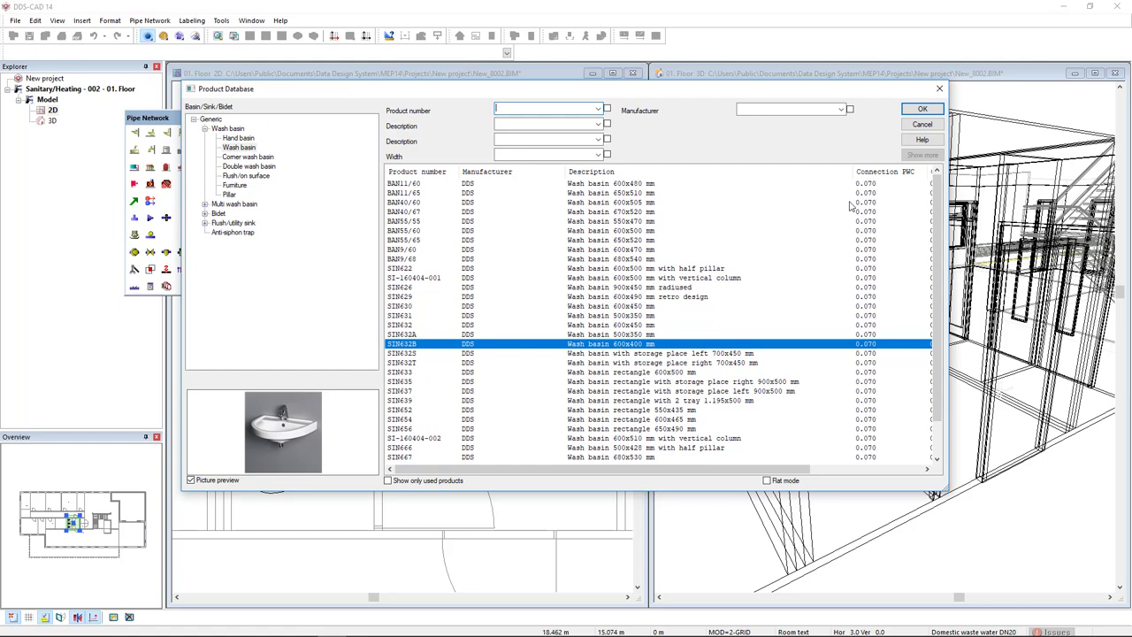
{"action": "left_click", "coordinate": [922, 108]}
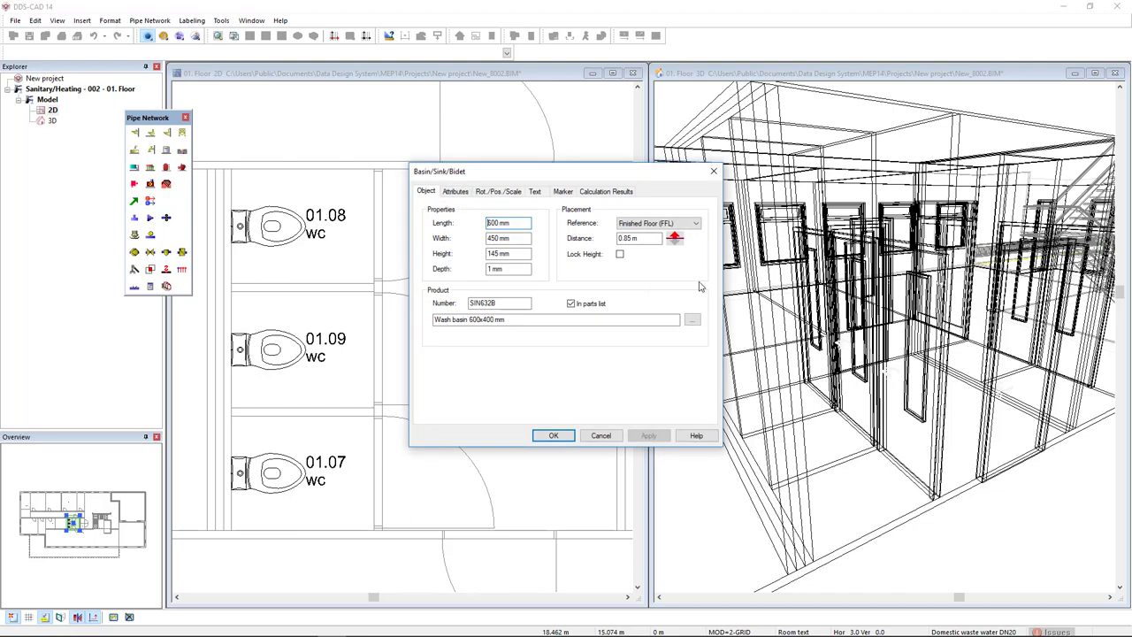
{"action": "left_click", "coordinate": [553, 435]}
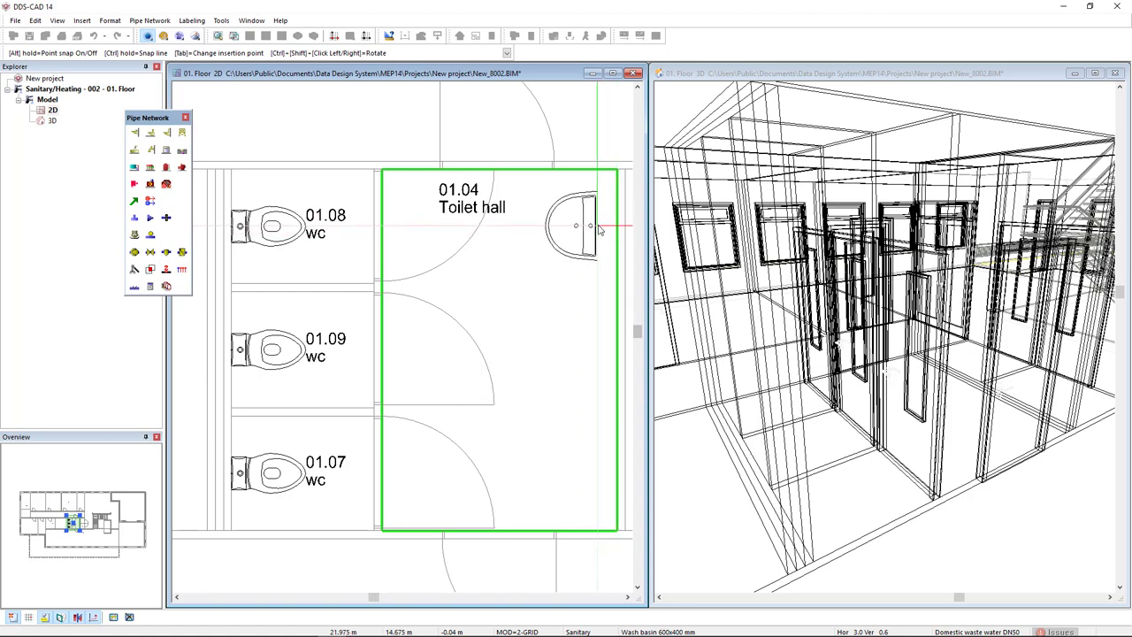
{"action": "left_click", "coordinate": [608, 229]}
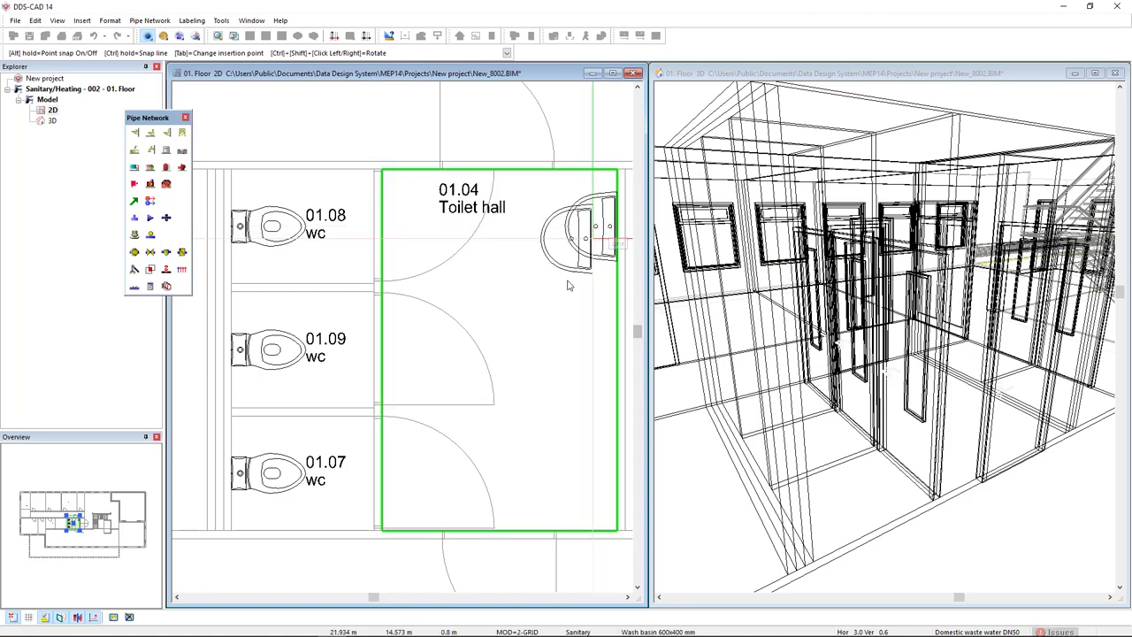
{"action": "left_click", "coordinate": [610, 352]}
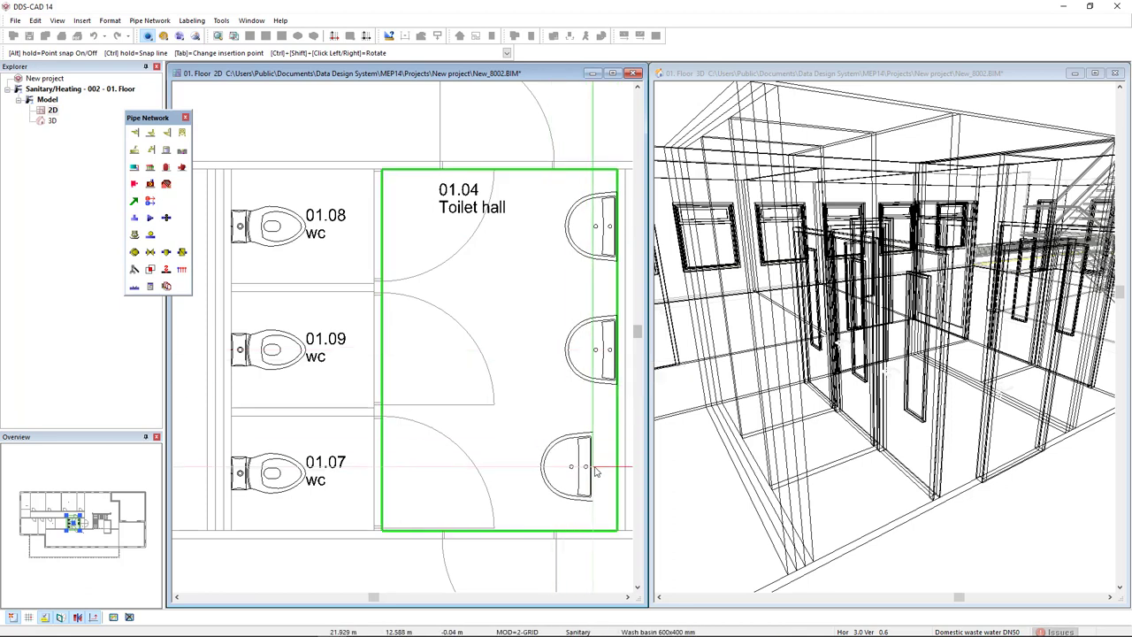
{"action": "left_click", "coordinate": [610, 475]}
{"action": "key", "text": "Escape"}
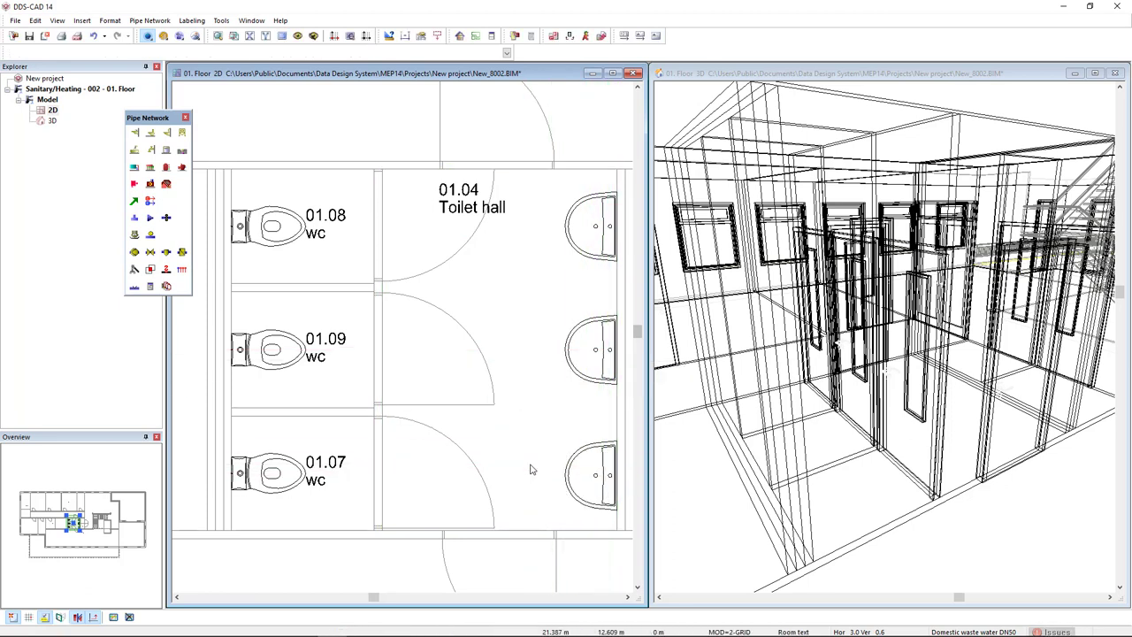
{"action": "left_click", "coordinate": [878, 460]}
{"action": "left_click_drag", "start_coordinate": [879, 466], "coordinate": [853, 469]}
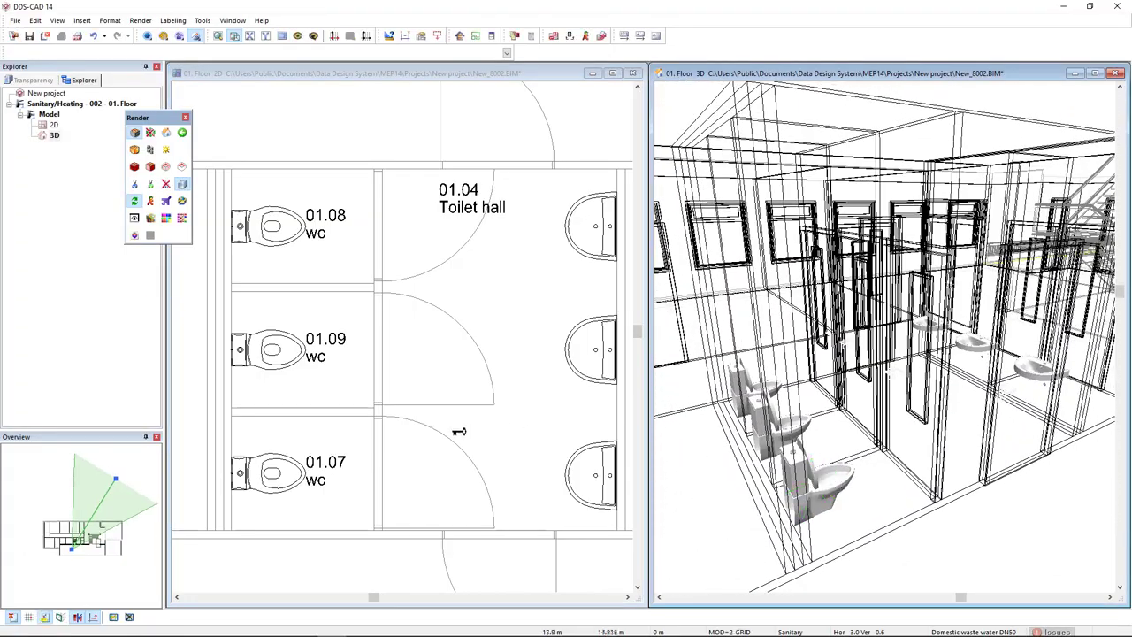
Start a DN 100 Waste water HT pipe in the wall behind the 01.07 WC, at -0.2 m height with slope 1:-100.
{"action": "left_click", "coordinate": [458, 433]}
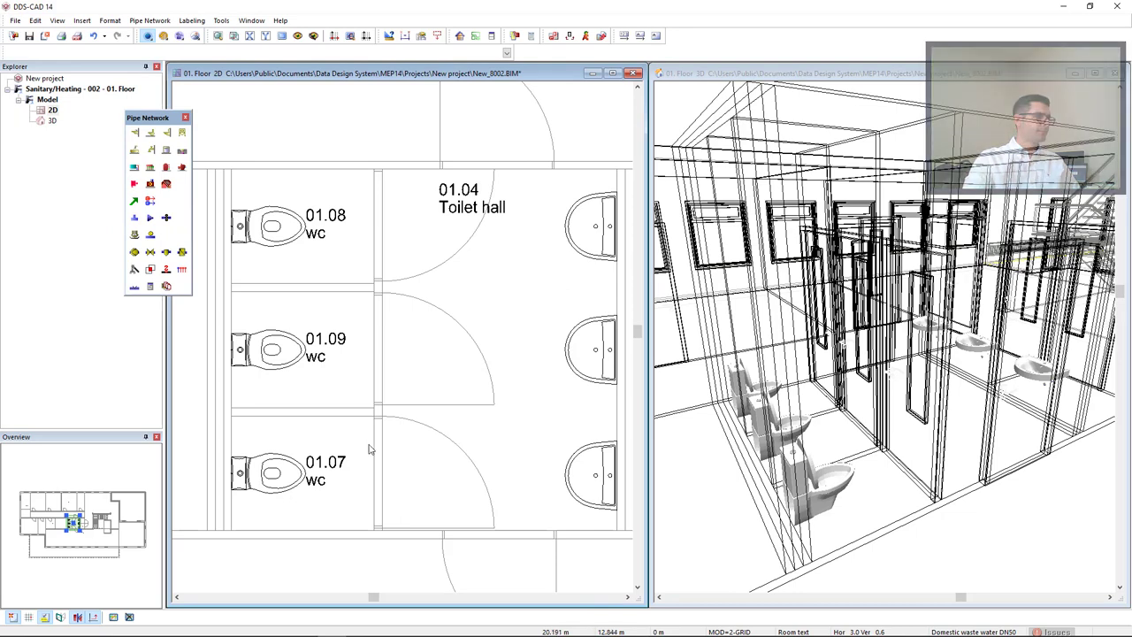
{"action": "scroll", "coordinate": [375, 495], "scroll_direction": "up", "scroll_amount": 3}
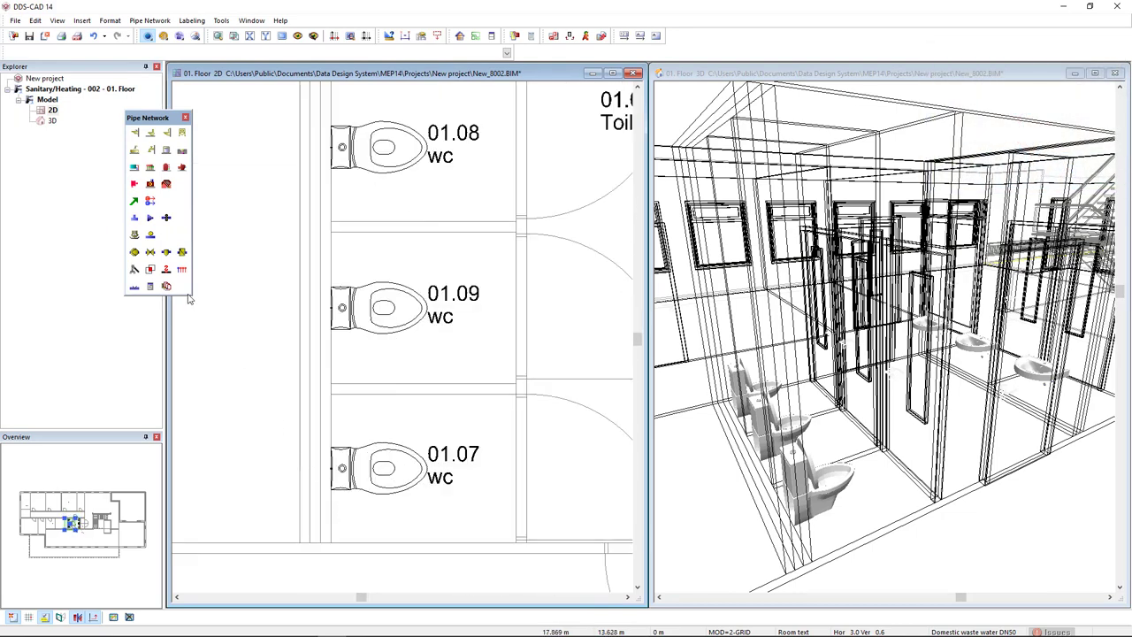
{"action": "left_click", "coordinate": [137, 209]}
{"action": "scroll", "coordinate": [303, 421], "scroll_direction": "up", "scroll_amount": 5}
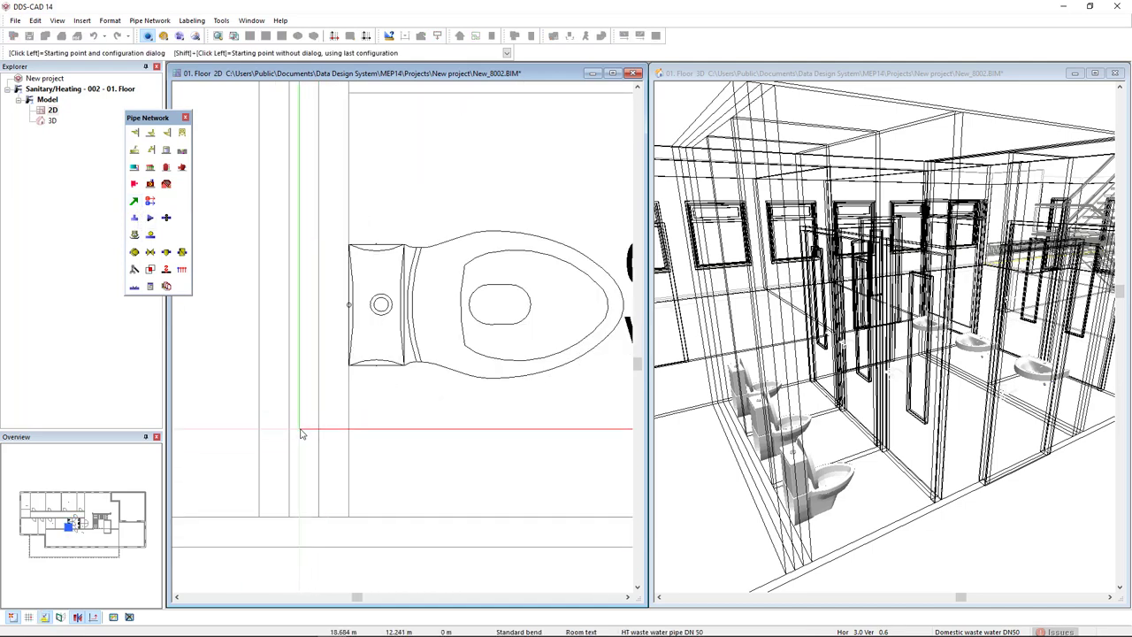
{"action": "left_click", "coordinate": [306, 434]}
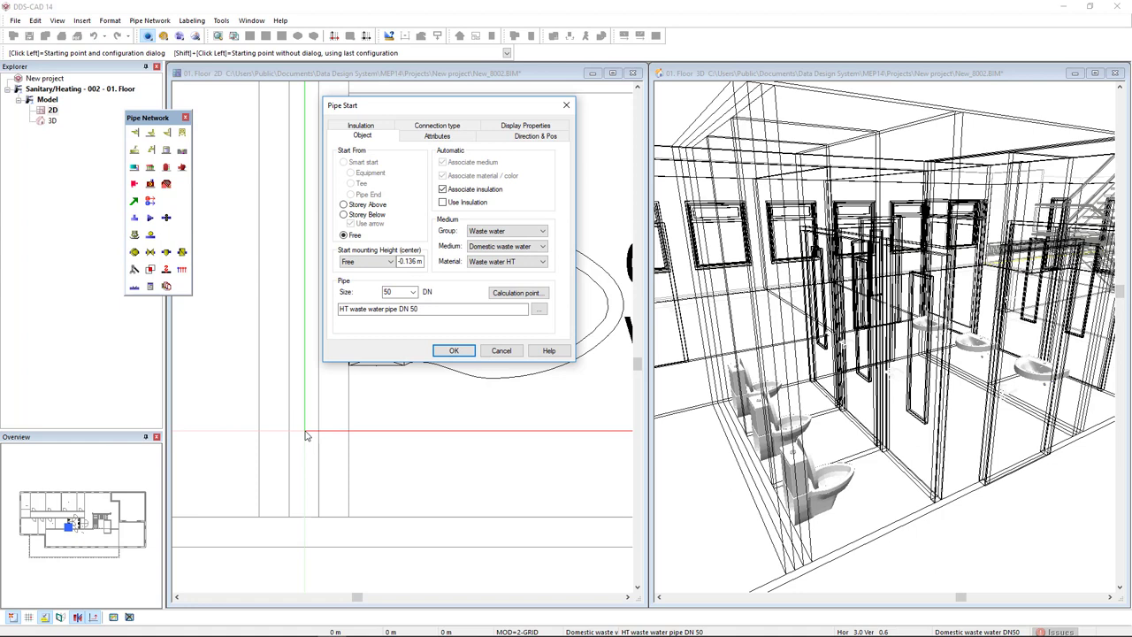
{"action": "left_click", "coordinate": [412, 292]}
{"action": "left_click", "coordinate": [387, 345]}
{"action": "double_click", "coordinate": [411, 262]}
{"action": "key", "text": "BackSpace"}
{"action": "left_click", "coordinate": [499, 262]}
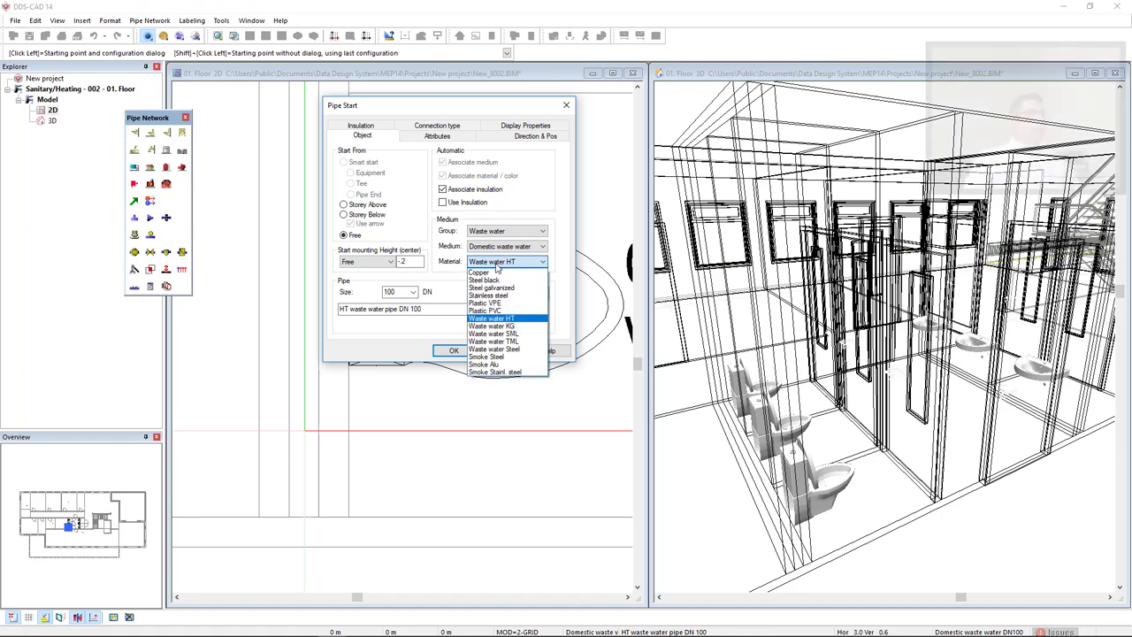
{"action": "left_click", "coordinate": [501, 320]}
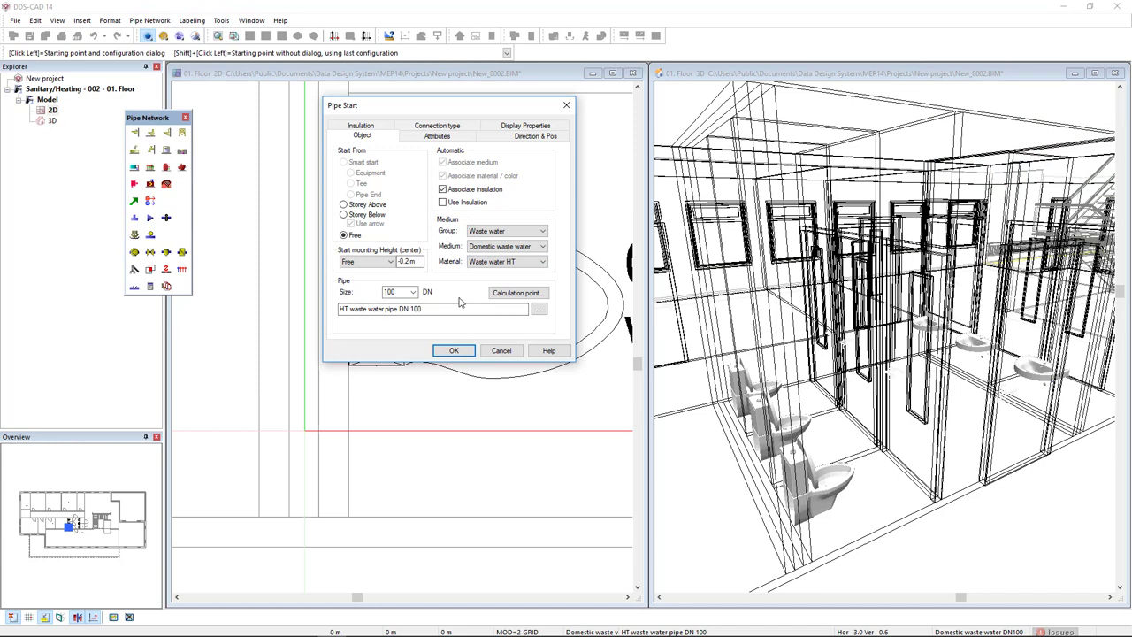
{"action": "left_click", "coordinate": [511, 138]}
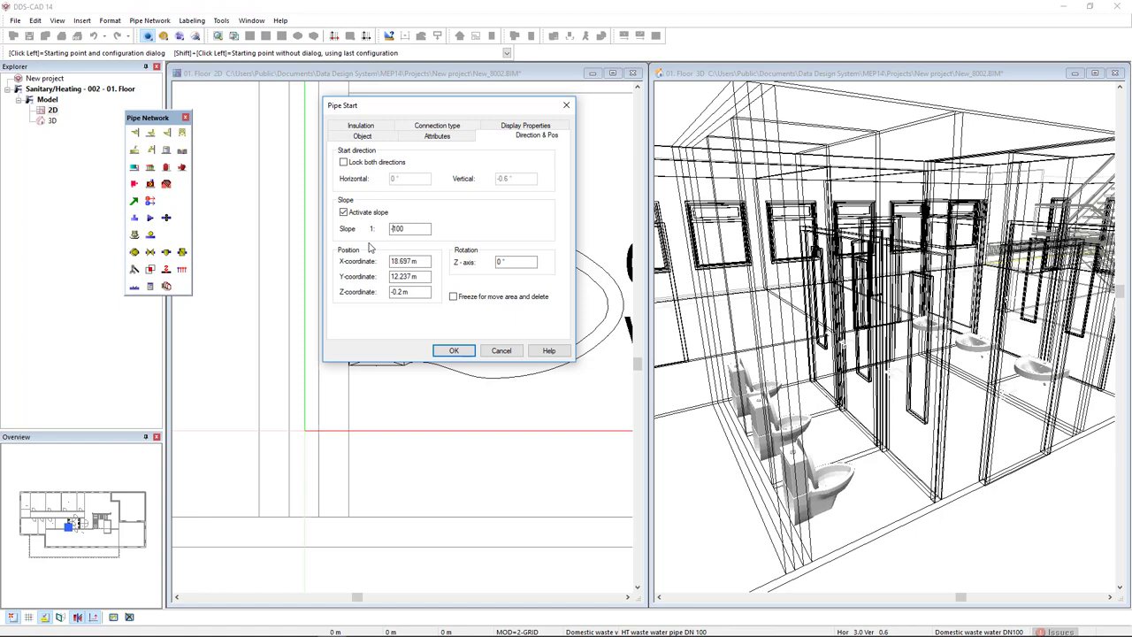
{"action": "left_click", "coordinate": [451, 350]}
Run the pipe through the wall behind the three WCs and end it in the storey below, just past the 01.08 WC.
{"action": "scroll", "coordinate": [351, 415], "scroll_direction": "down", "scroll_amount": 2}
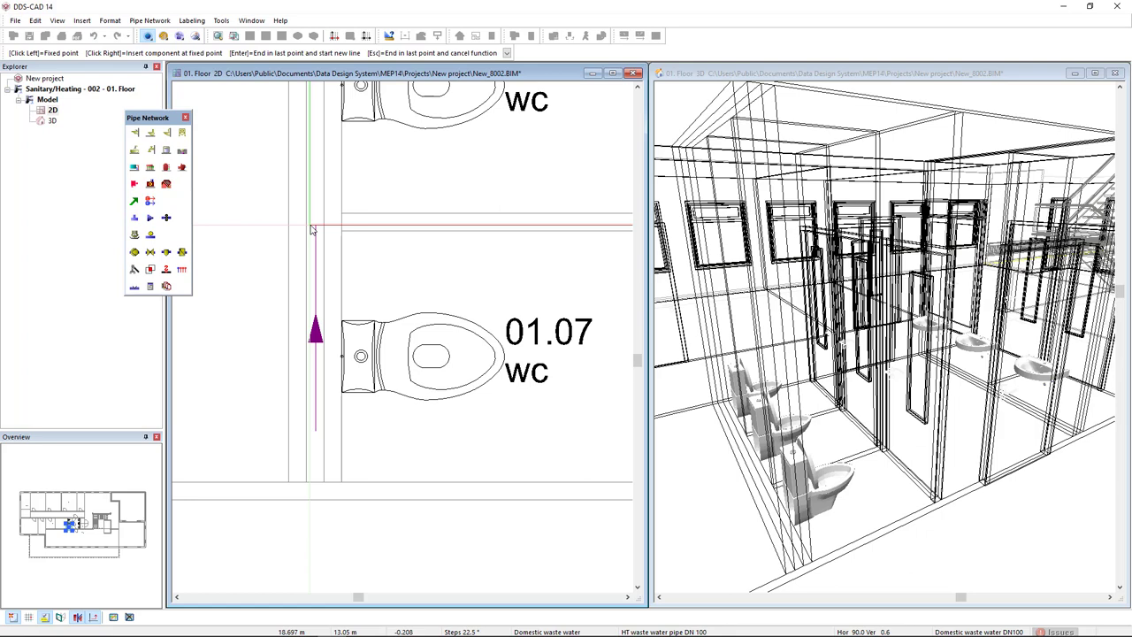
{"action": "scroll", "coordinate": [311, 230], "scroll_direction": "down", "scroll_amount": 3}
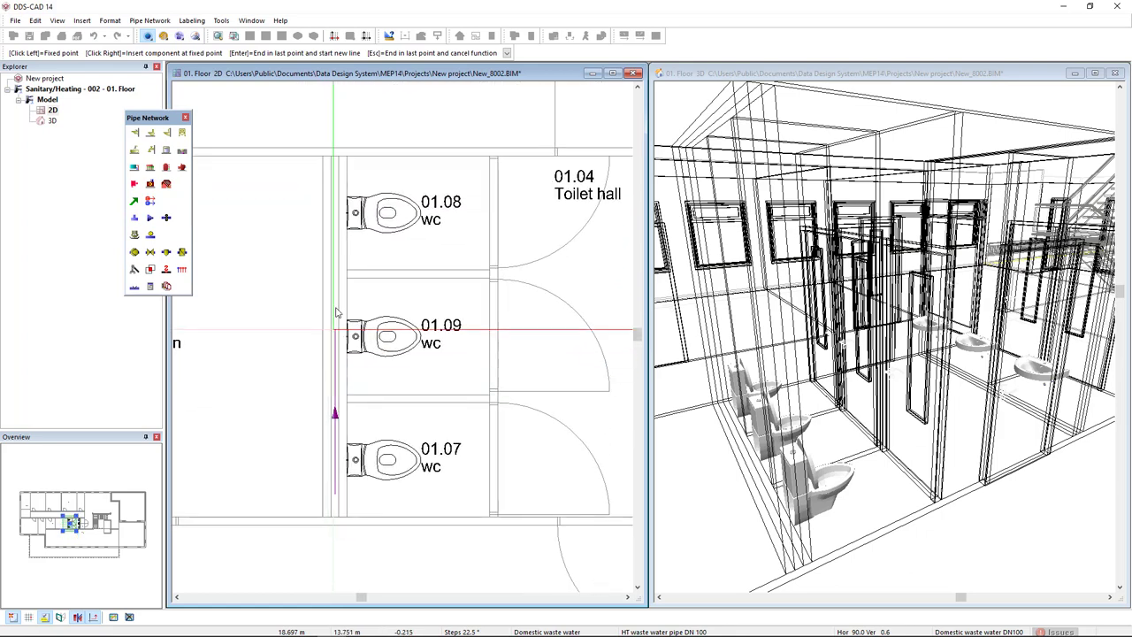
{"action": "scroll", "coordinate": [340, 177], "scroll_direction": "up", "scroll_amount": 3}
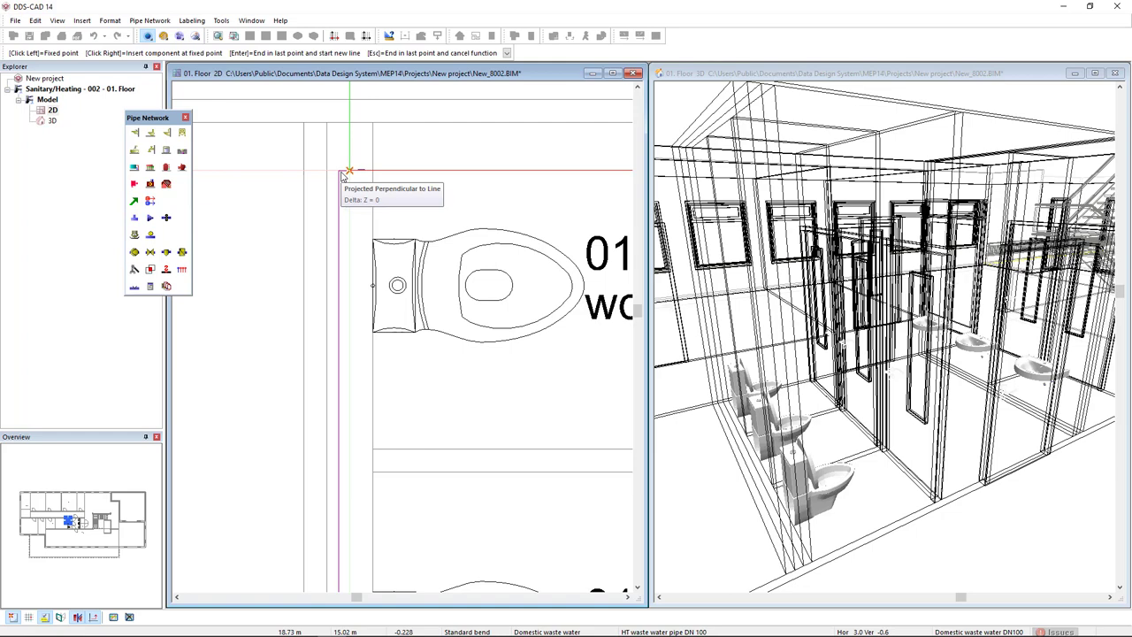
{"action": "right_click", "coordinate": [342, 175]}
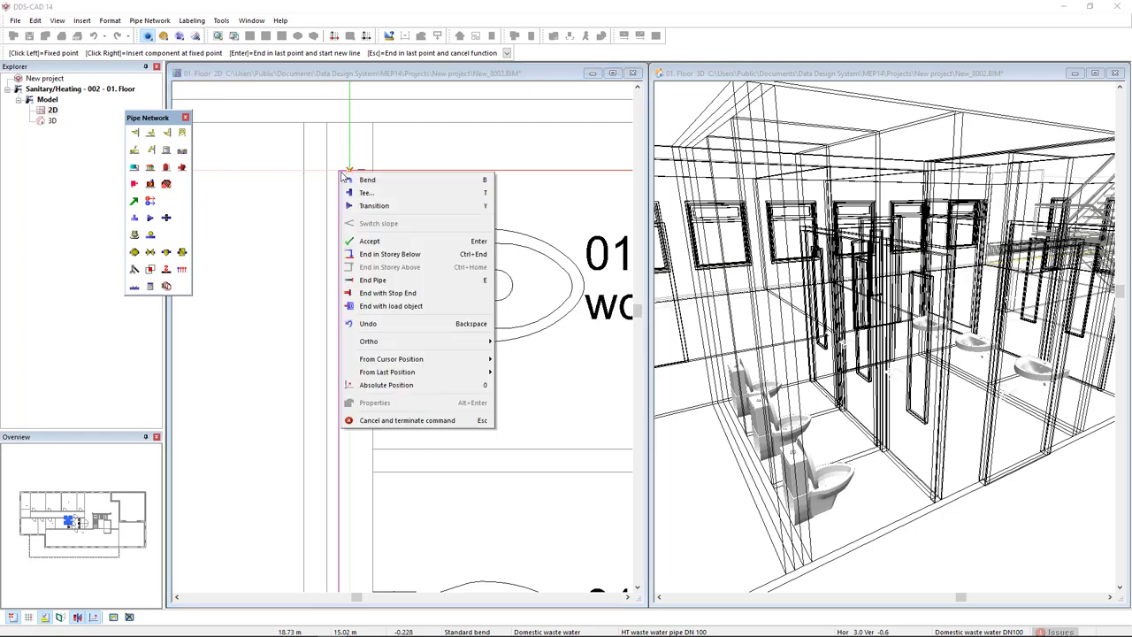
{"action": "left_click", "coordinate": [416, 255]}
Start a DN 50 waste water pipe at 0.3 m height in the wall behind the wash basin opposite room 01.07.
{"action": "scroll", "coordinate": [447, 383], "scroll_direction": "down", "scroll_amount": 3}
{"action": "middle_click_drag", "start_coordinate": [448, 383], "coordinate": [307, 316]}
{"action": "scroll", "coordinate": [306, 315], "scroll_direction": "up", "scroll_amount": 5}
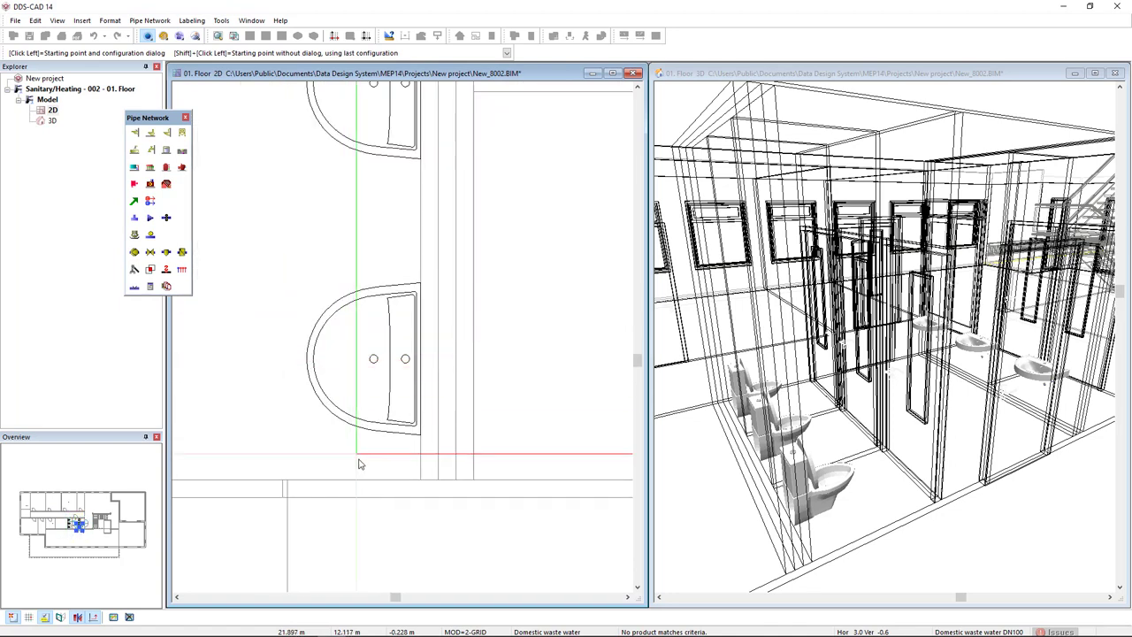
{"action": "scroll", "coordinate": [381, 399], "scroll_direction": "up", "scroll_amount": 2}
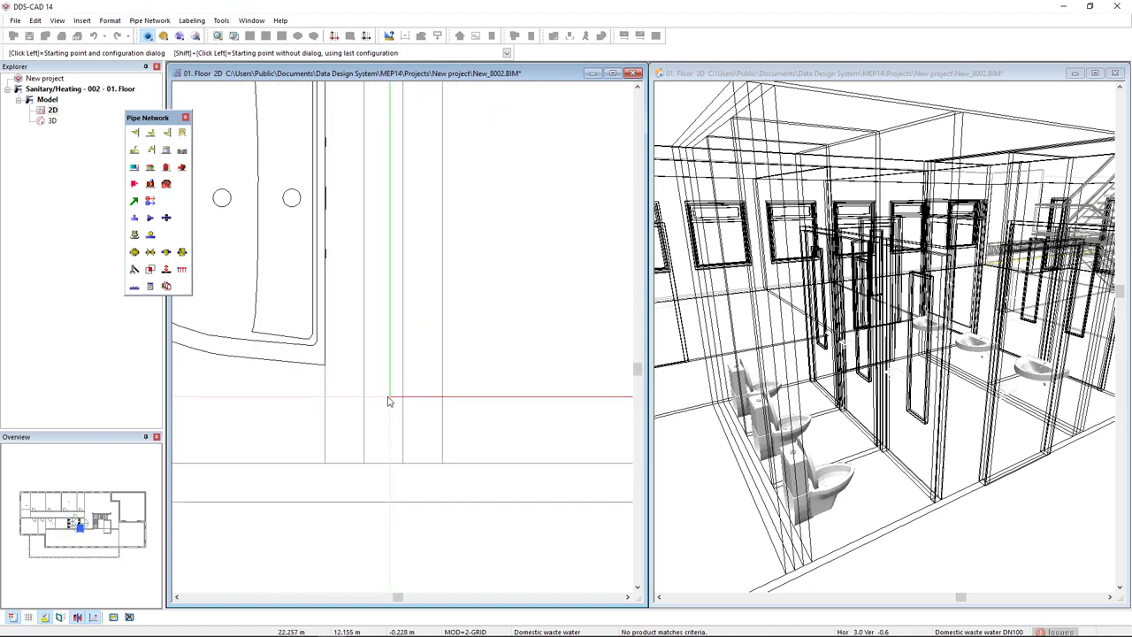
{"action": "left_click", "coordinate": [385, 403]}
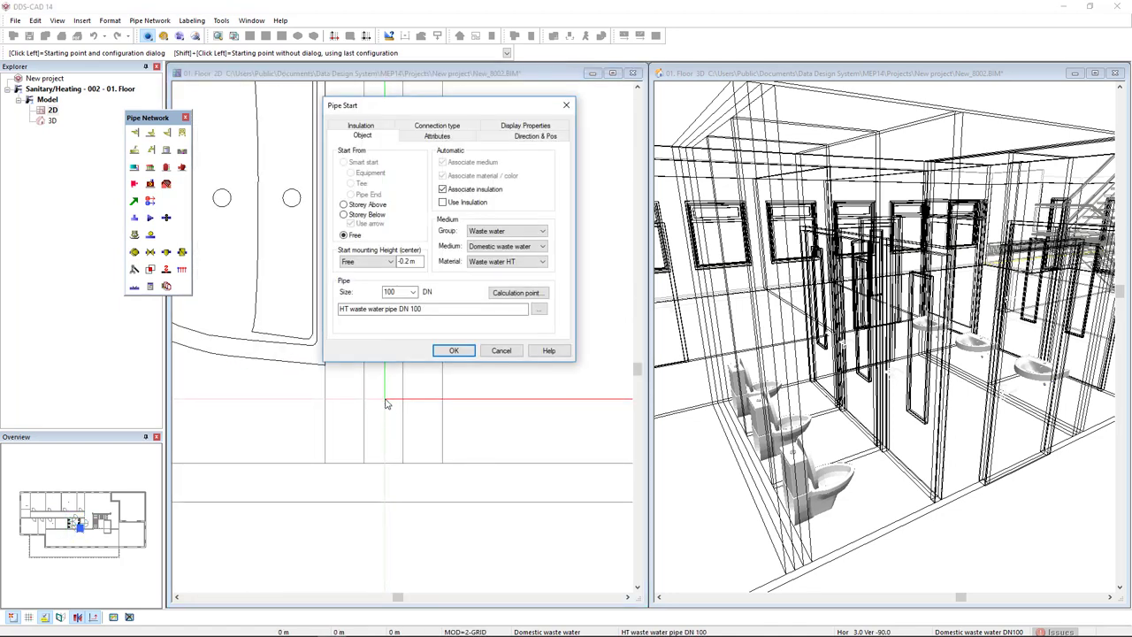
{"action": "left_click", "coordinate": [412, 292]}
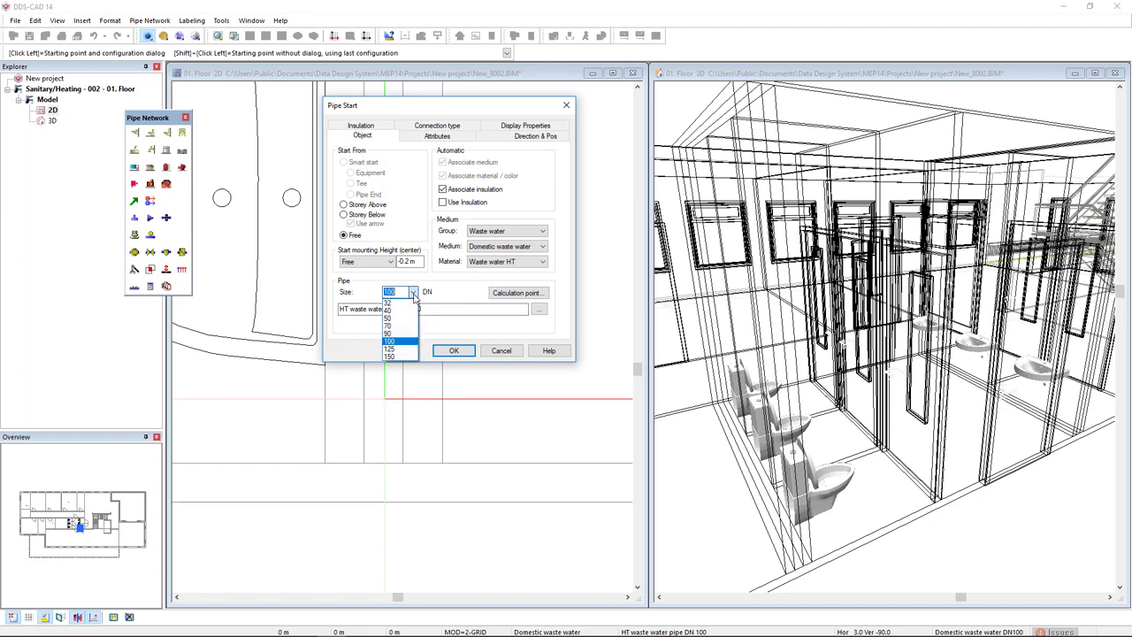
{"action": "left_click", "coordinate": [411, 307]}
{"action": "double_click", "coordinate": [405, 262]}
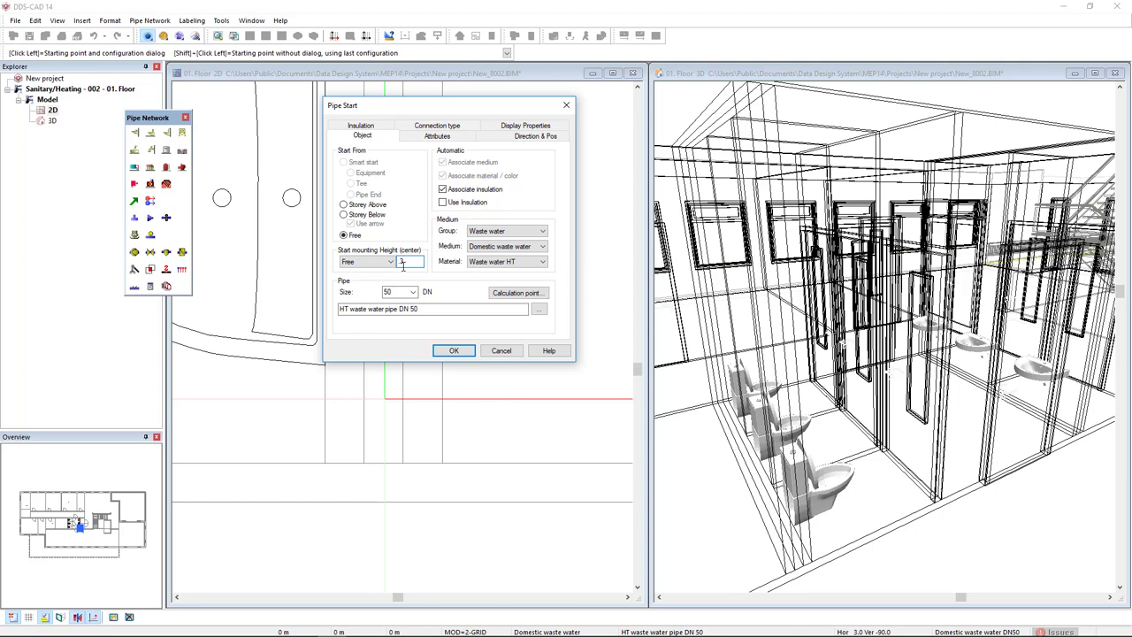
{"action": "type", "text": "3"}
{"action": "left_click", "coordinate": [453, 350]}
Run the DN 50 pipe through the wall behind the three wash basins and end it in the storey below past the last basin.
{"action": "scroll", "coordinate": [436, 209], "scroll_direction": "up", "scroll_amount": 5}
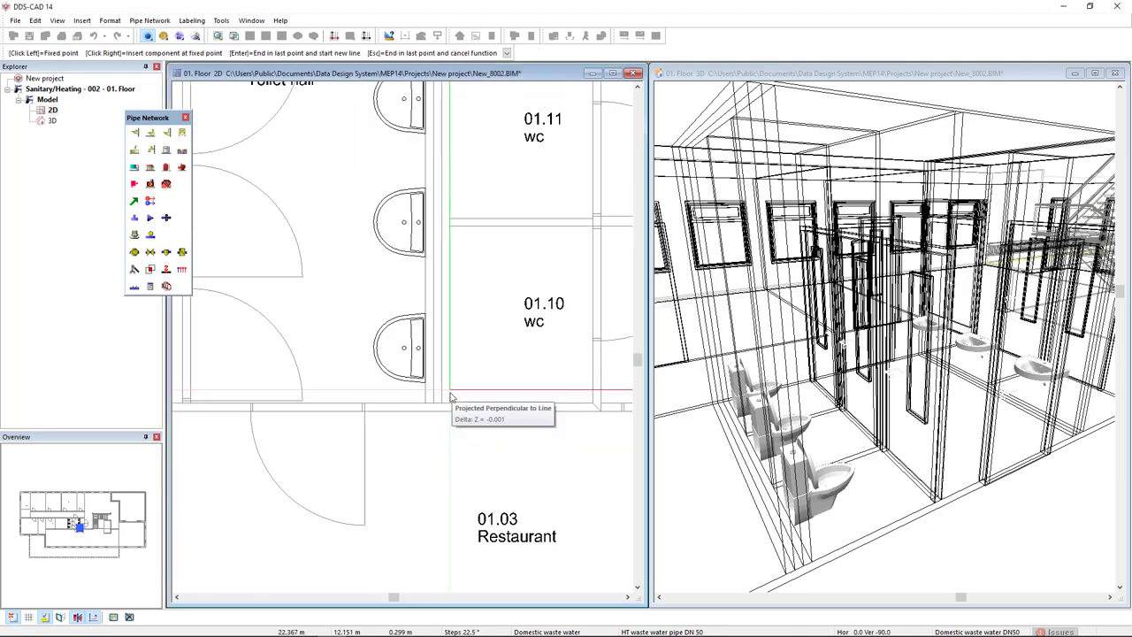
{"action": "scroll", "coordinate": [436, 210], "scroll_direction": "up", "scroll_amount": 5}
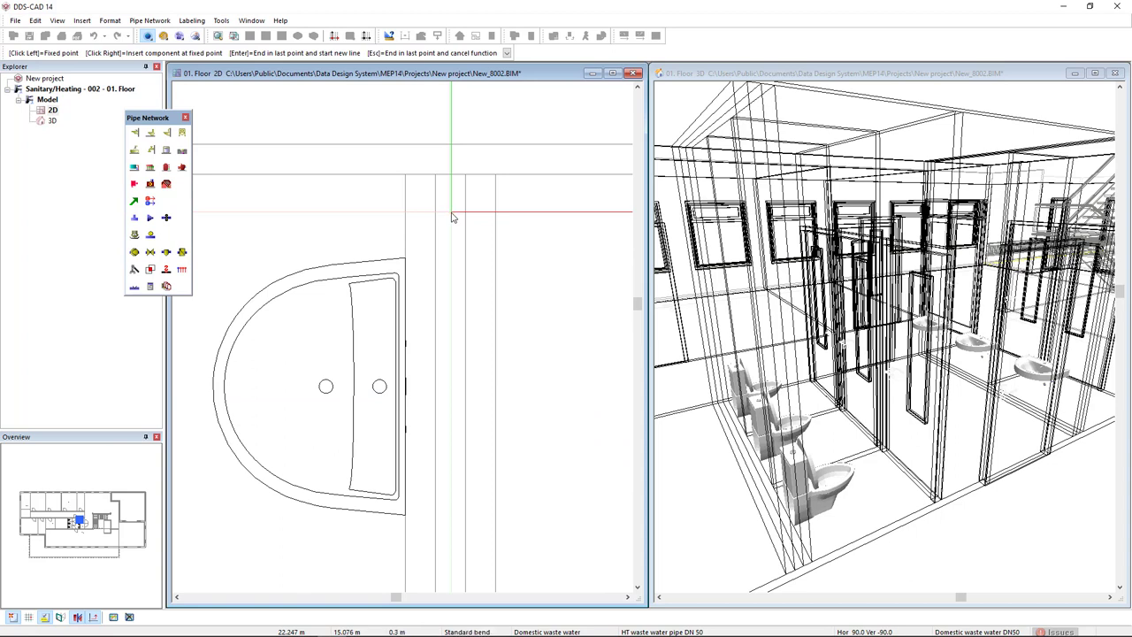
{"action": "right_click", "coordinate": [451, 214]}
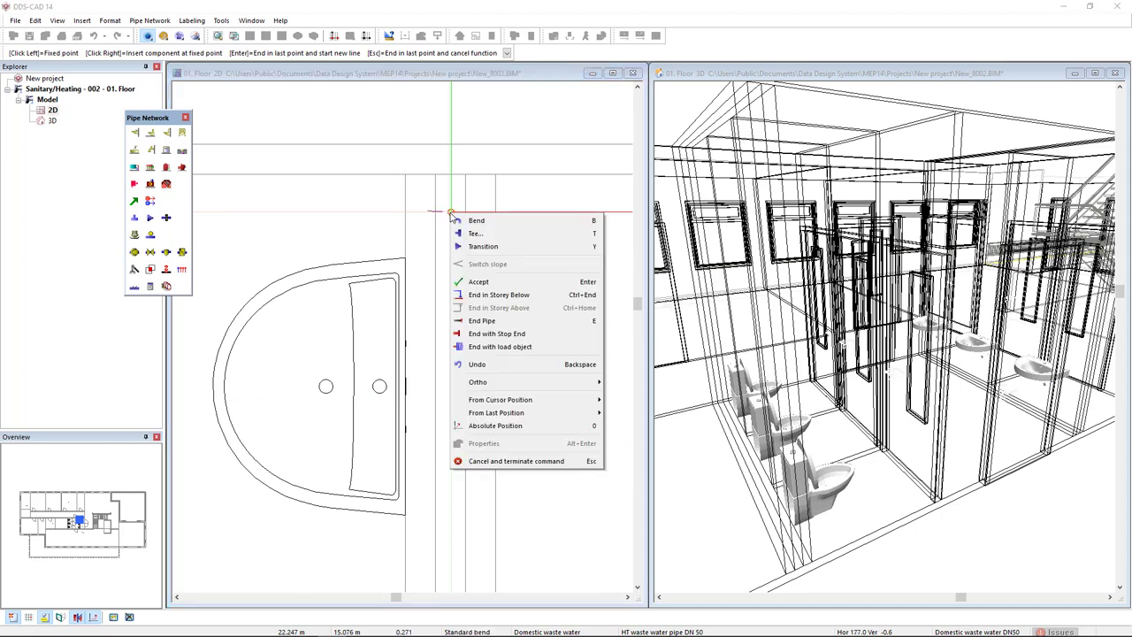
{"action": "left_click", "coordinate": [521, 295]}
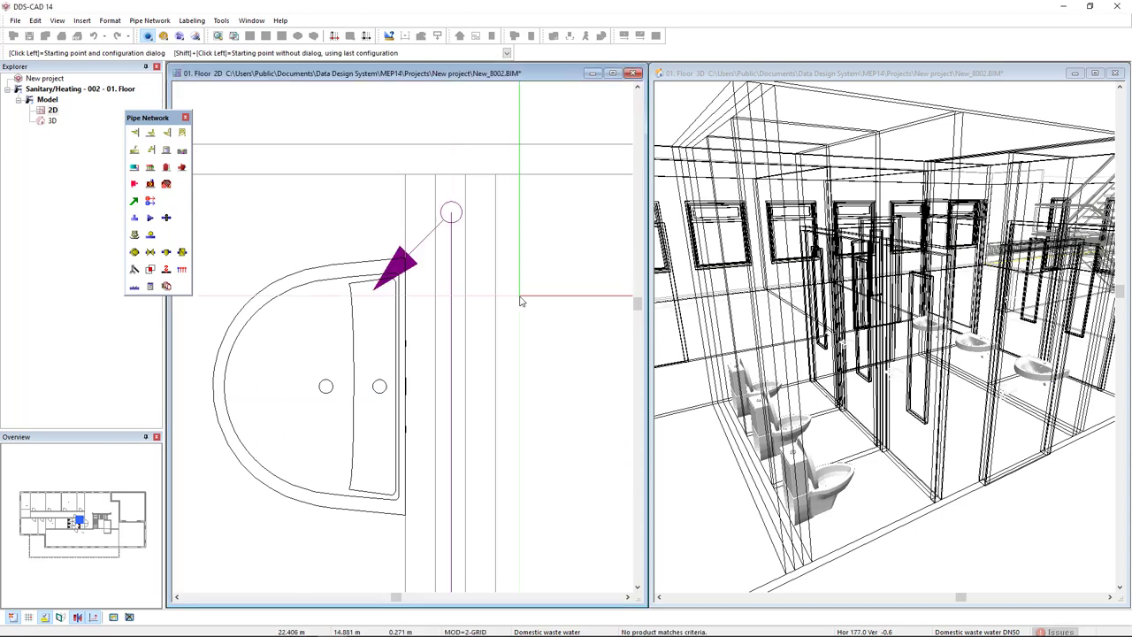
{"action": "key", "text": "Escape"}
{"action": "left_click", "coordinate": [982, 473]}
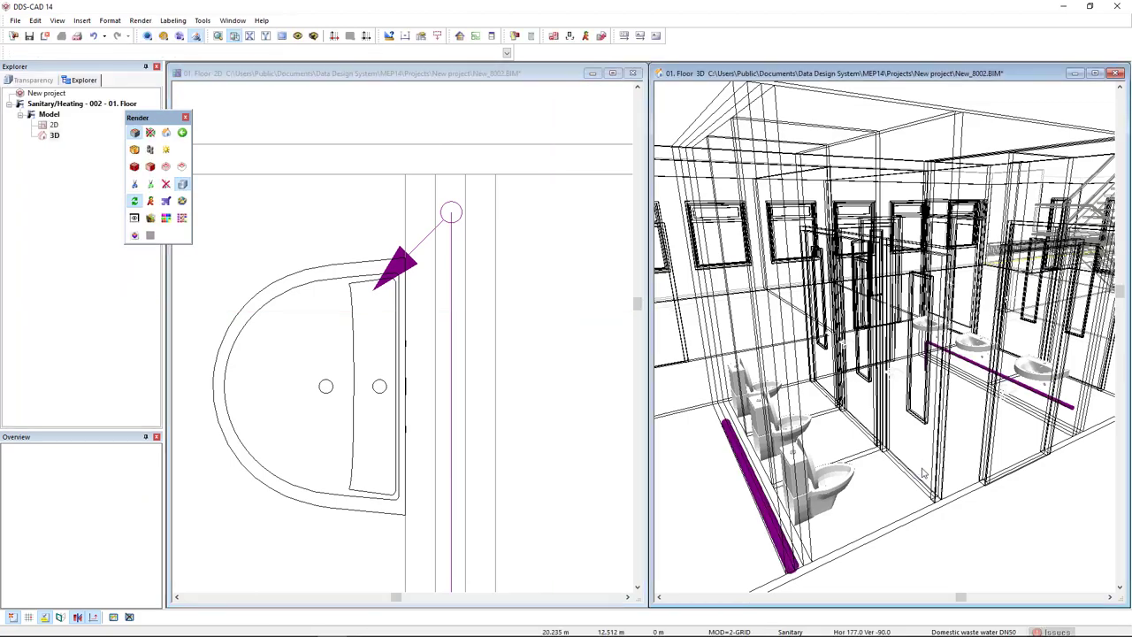
{"action": "left_click_drag", "start_coordinate": [911, 478], "coordinate": [830, 447]}
{"action": "left_click", "coordinate": [520, 448]}
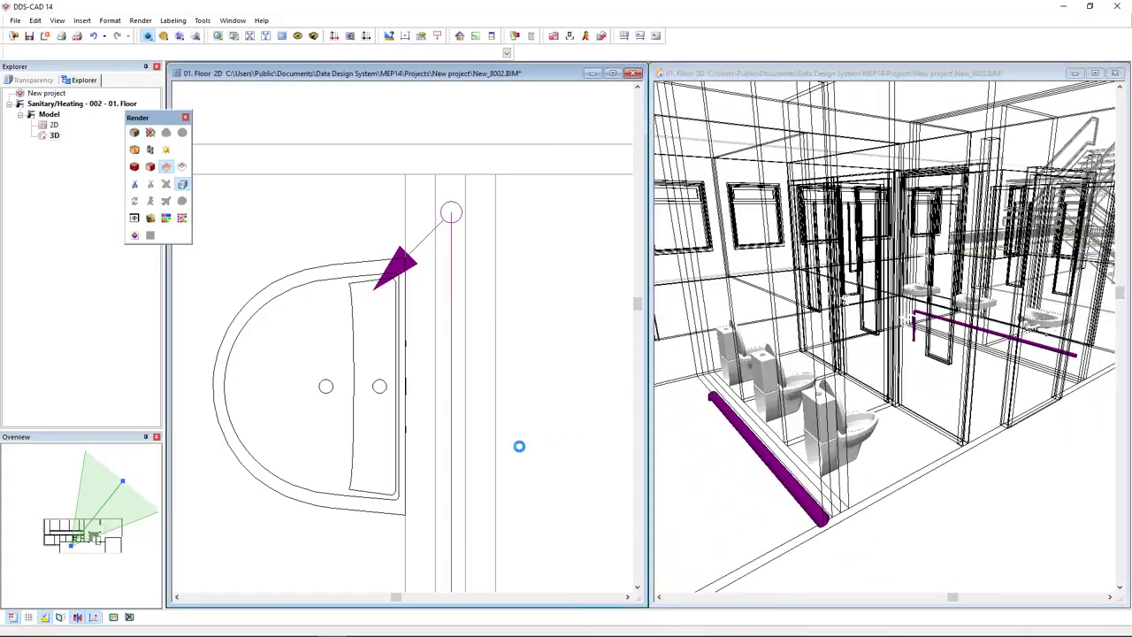
Connect the three WCs in rooms 01.07 to 01.09 to the pipe behind them with Automatic Connection, using the waste water option To drain.
{"action": "scroll", "coordinate": [521, 450], "scroll_direction": "down", "scroll_amount": 5}
{"action": "middle_click_drag", "start_coordinate": [495, 489], "coordinate": [612, 313]}
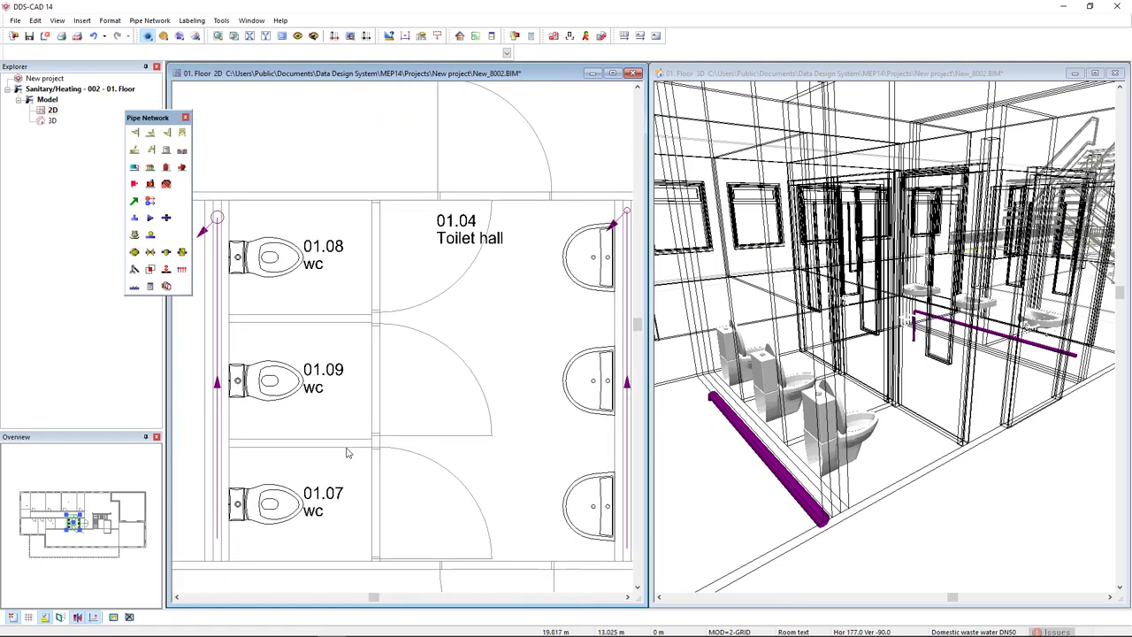
{"action": "middle_click_drag", "start_coordinate": [325, 431], "coordinate": [397, 403]}
{"action": "left_click_drag", "start_coordinate": [325, 233], "coordinate": [341, 499]}
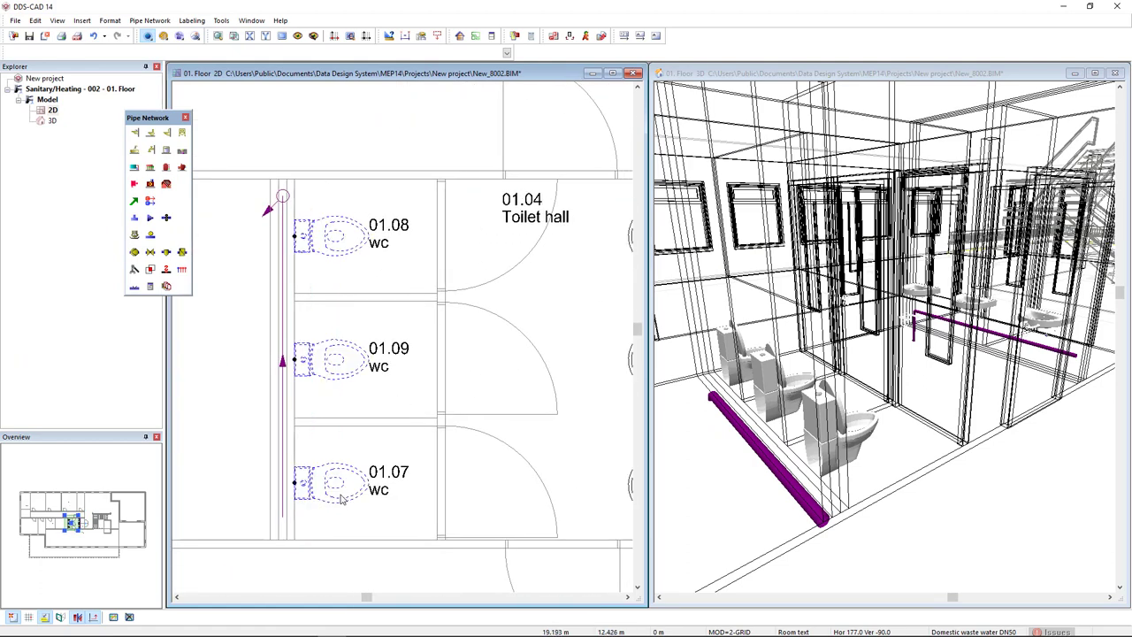
{"action": "right_click", "coordinate": [472, 271]}
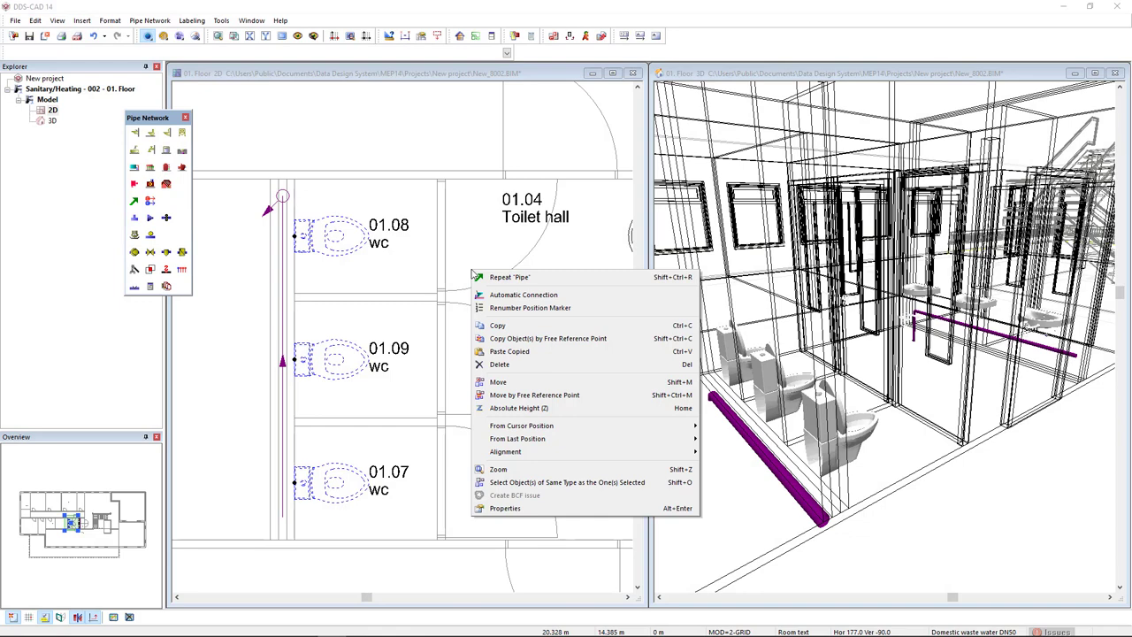
{"action": "left_click", "coordinate": [550, 296]}
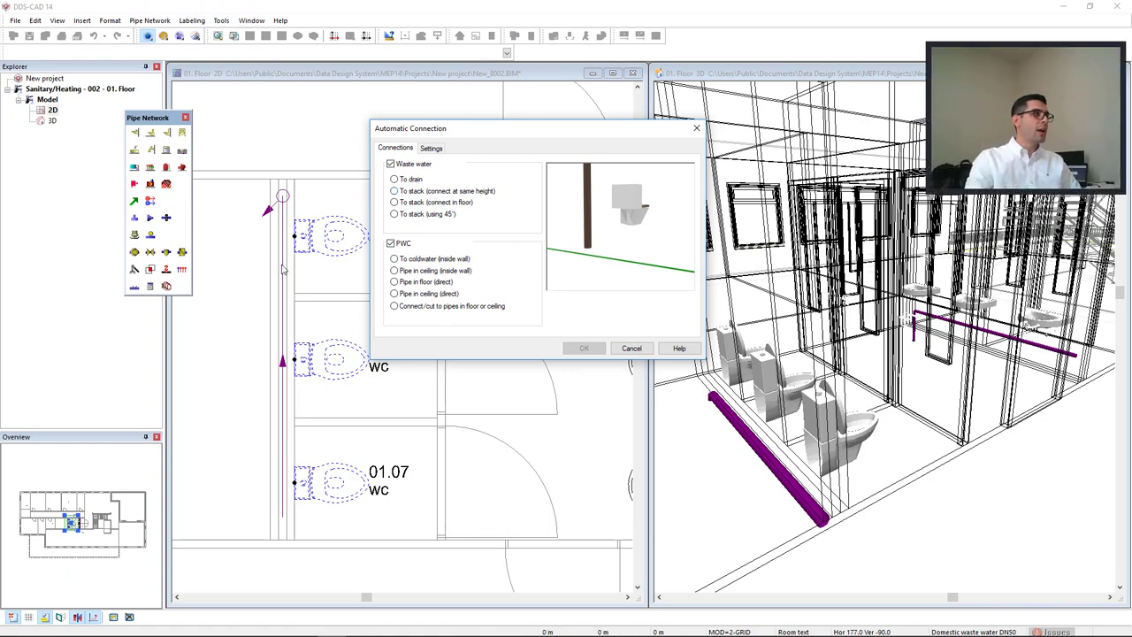
{"action": "left_click", "coordinate": [411, 180]}
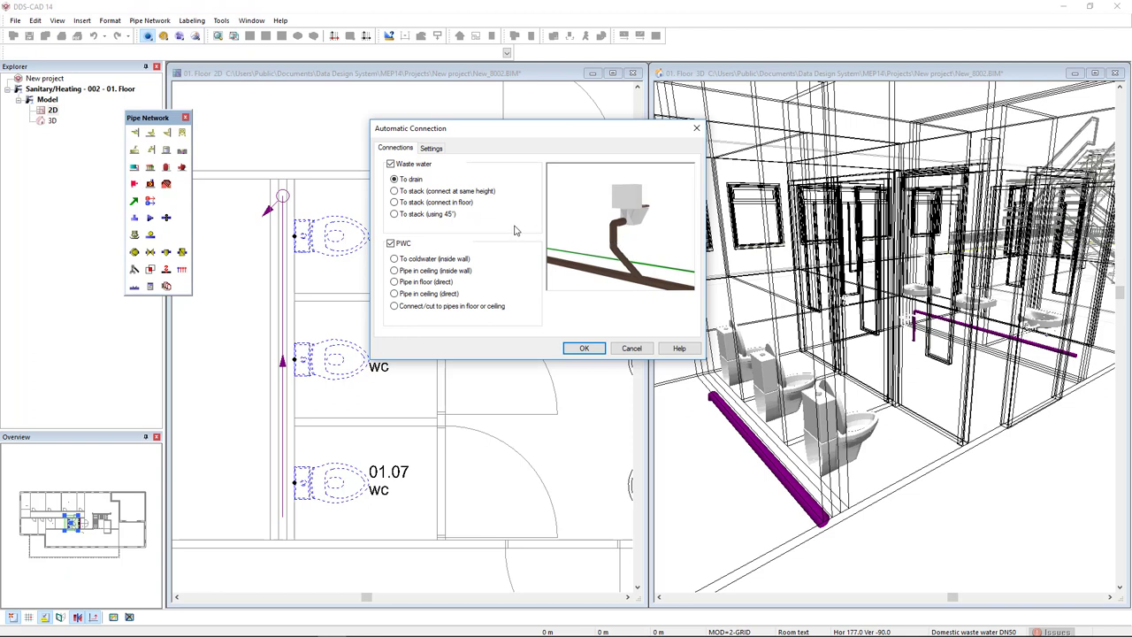
{"action": "left_click", "coordinate": [417, 194]}
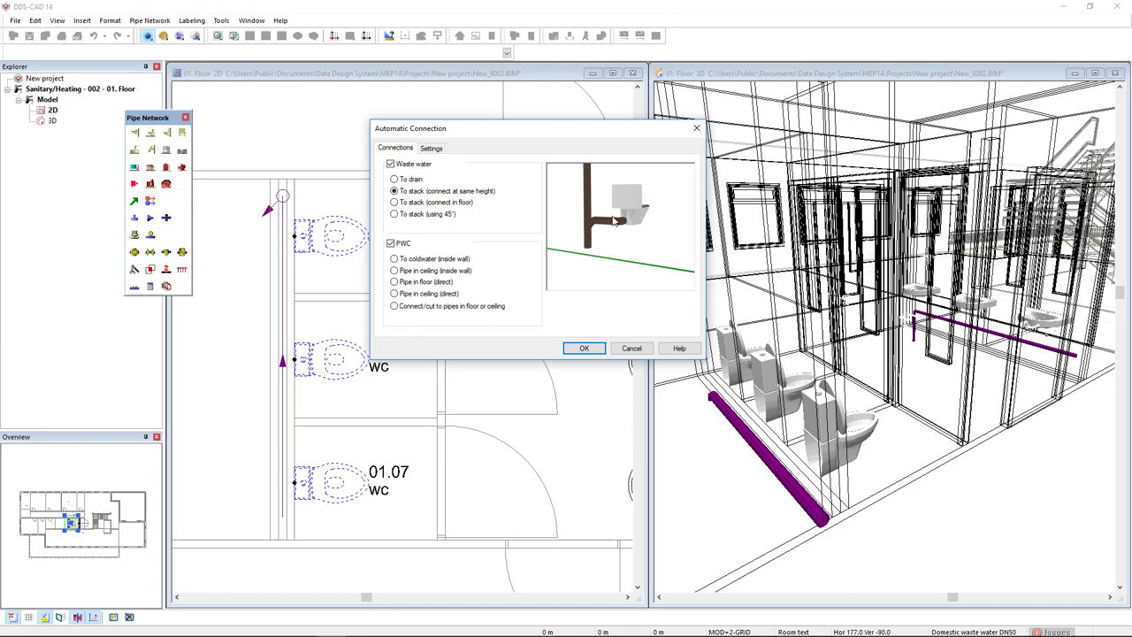
{"action": "left_click", "coordinate": [450, 215]}
{"action": "left_click", "coordinate": [410, 181]}
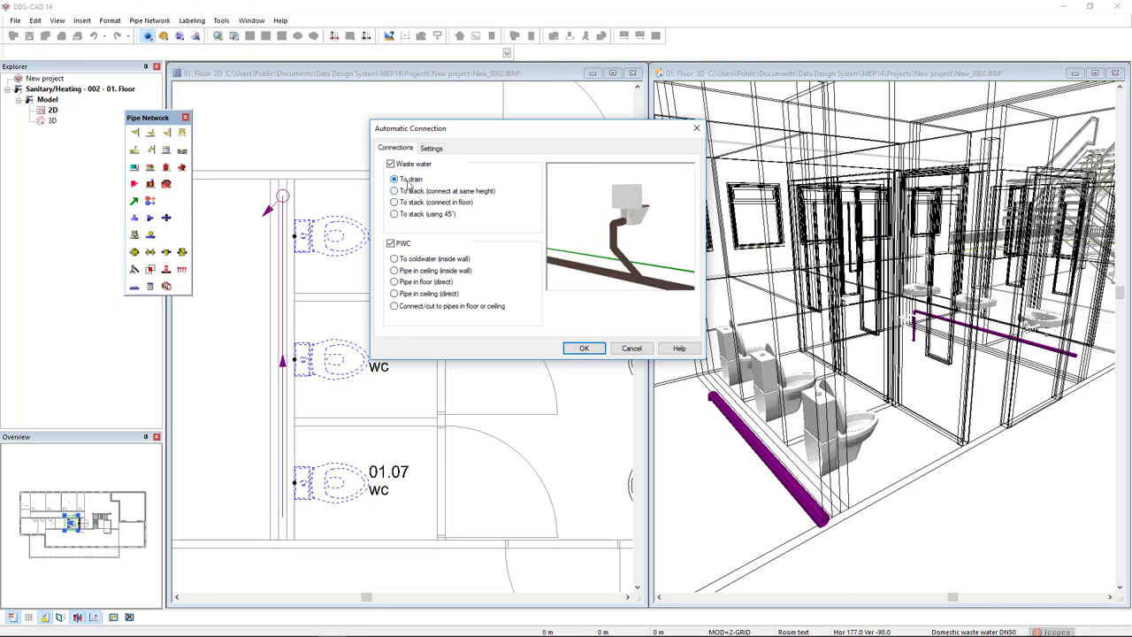
{"action": "left_click", "coordinate": [581, 348]}
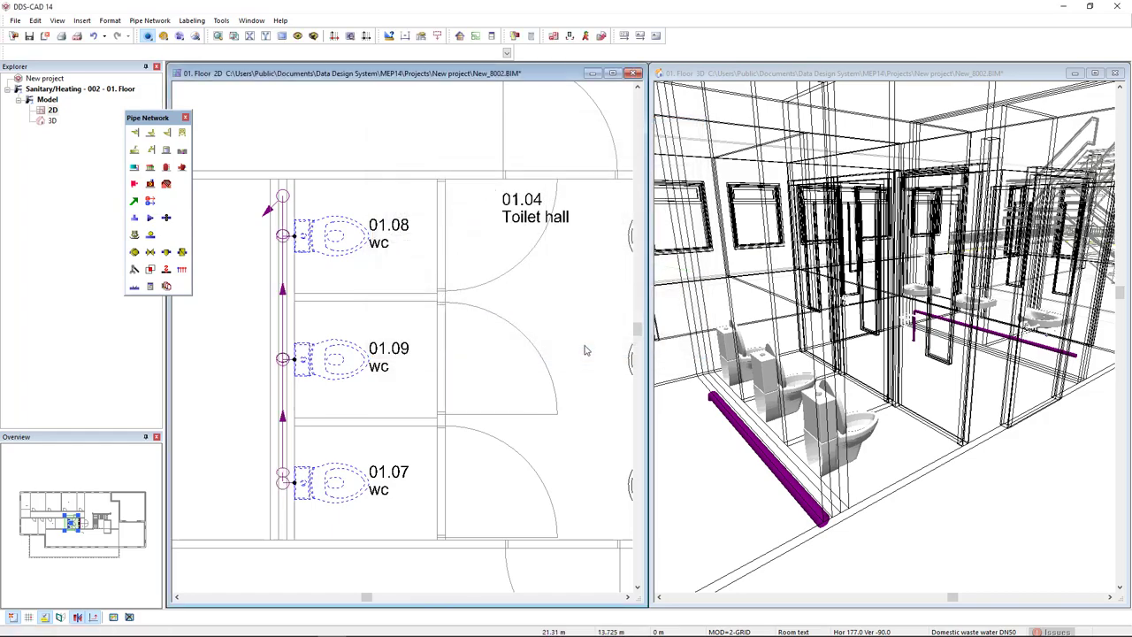
{"action": "left_click", "coordinate": [728, 472]}
{"action": "middle_click_drag", "start_coordinate": [728, 471], "coordinate": [760, 446]}
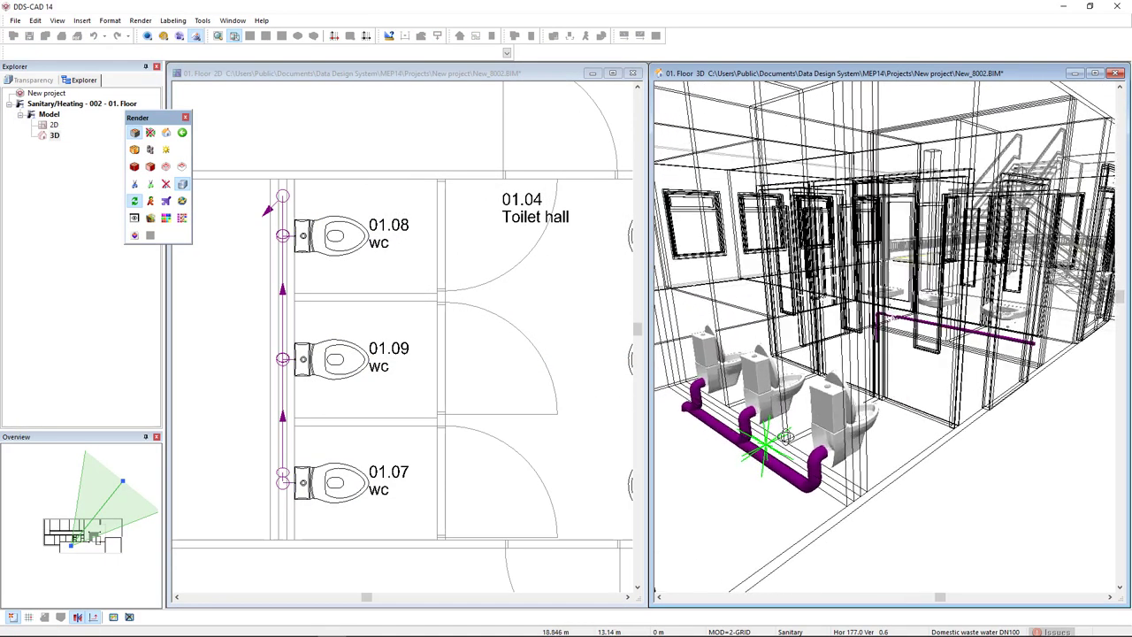
Connect the three wash basins in the toilet hall to the DN 50 pipe with Automatic Connection, using To drain for waste water.
{"action": "left_click", "coordinate": [531, 434]}
{"action": "middle_click_drag", "start_coordinate": [591, 462], "coordinate": [399, 438]}
{"action": "left_click_drag", "start_coordinate": [427, 197], "coordinate": [461, 468]}
{"action": "right_click", "coordinate": [419, 407]}
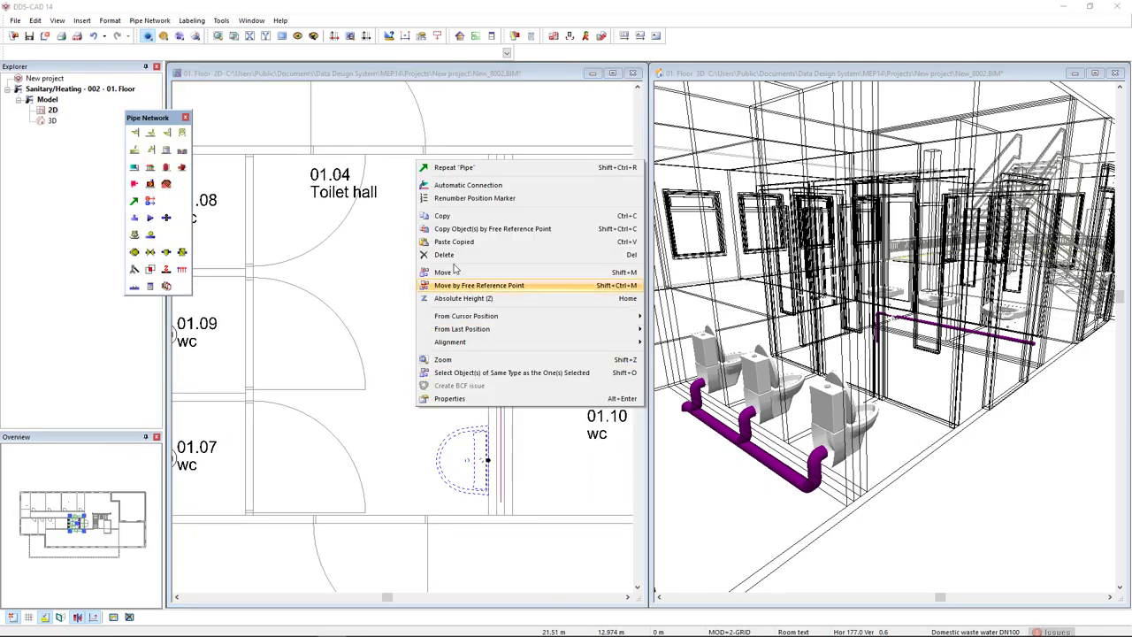
{"action": "left_click", "coordinate": [494, 186]}
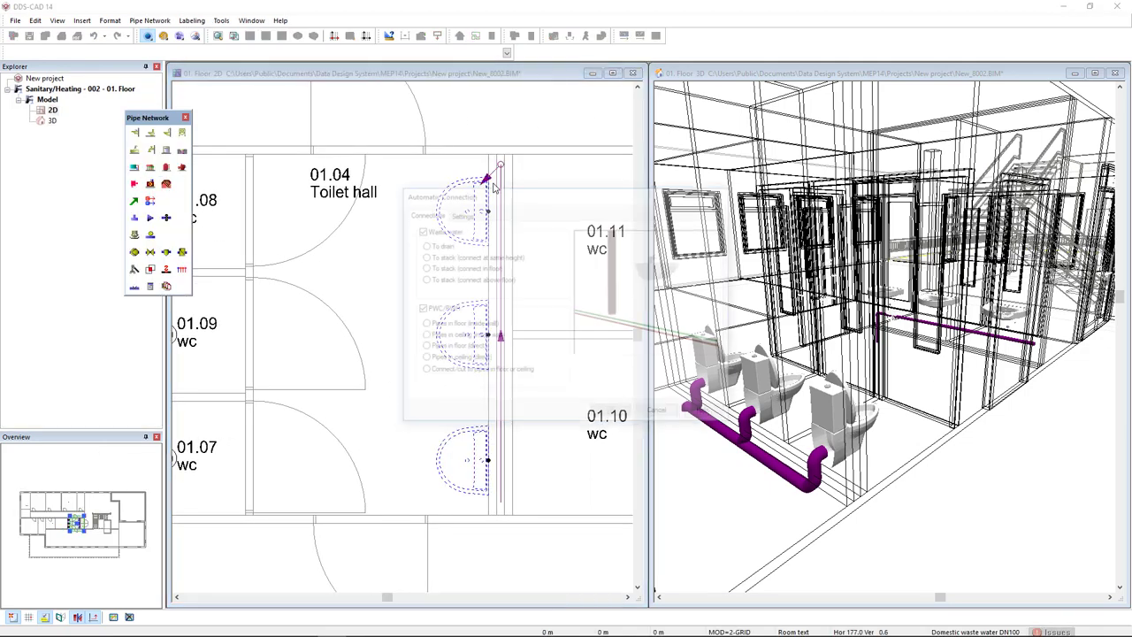
{"action": "left_click", "coordinate": [432, 245]}
{"action": "left_click", "coordinate": [612, 413]}
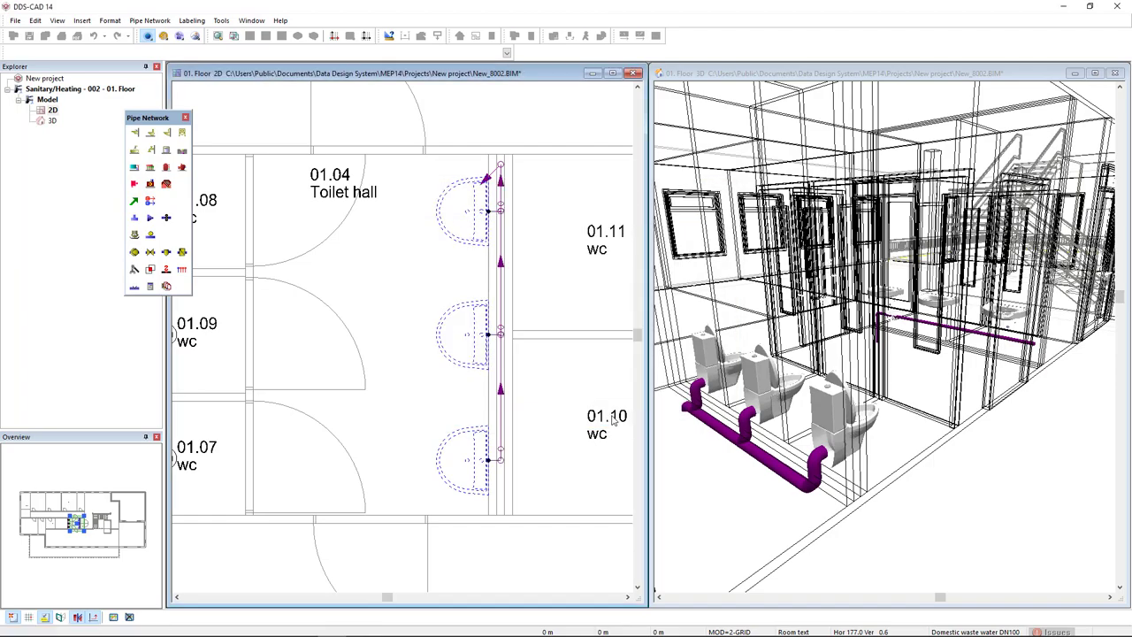
{"action": "left_click", "coordinate": [948, 340]}
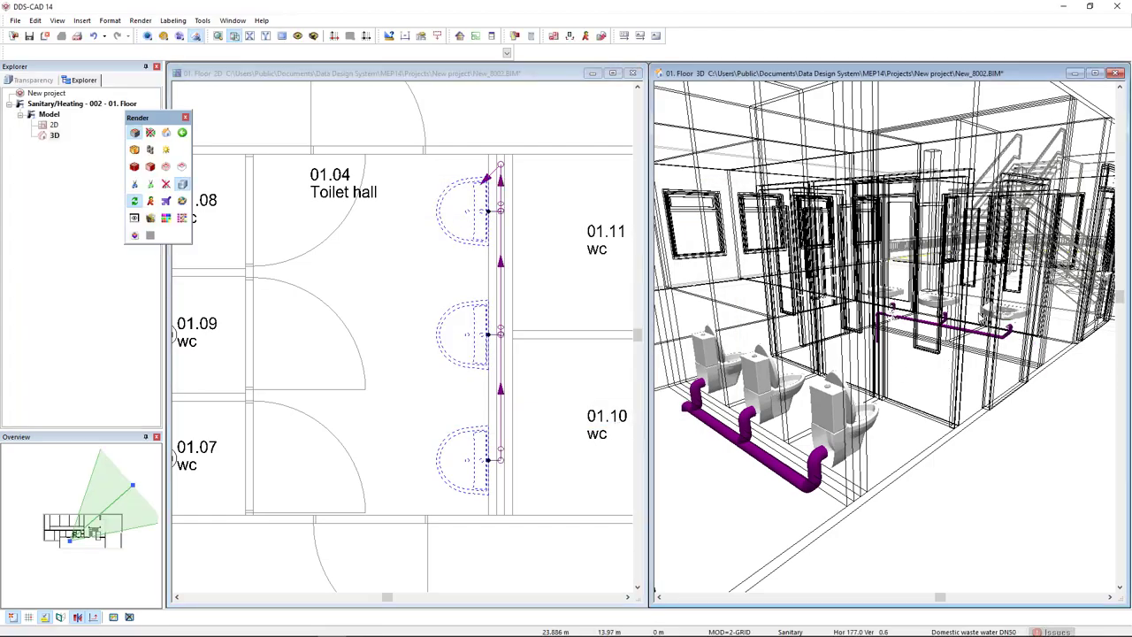
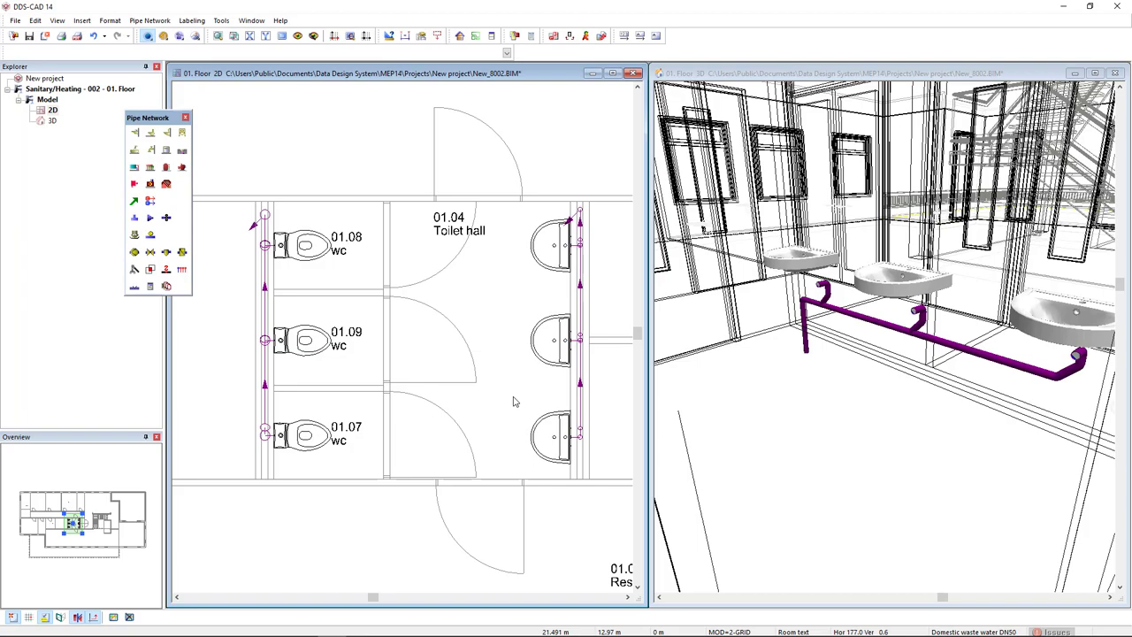
Switch the 3D view to shaded cartoon rendering.
{"action": "left_click", "coordinate": [766, 403]}
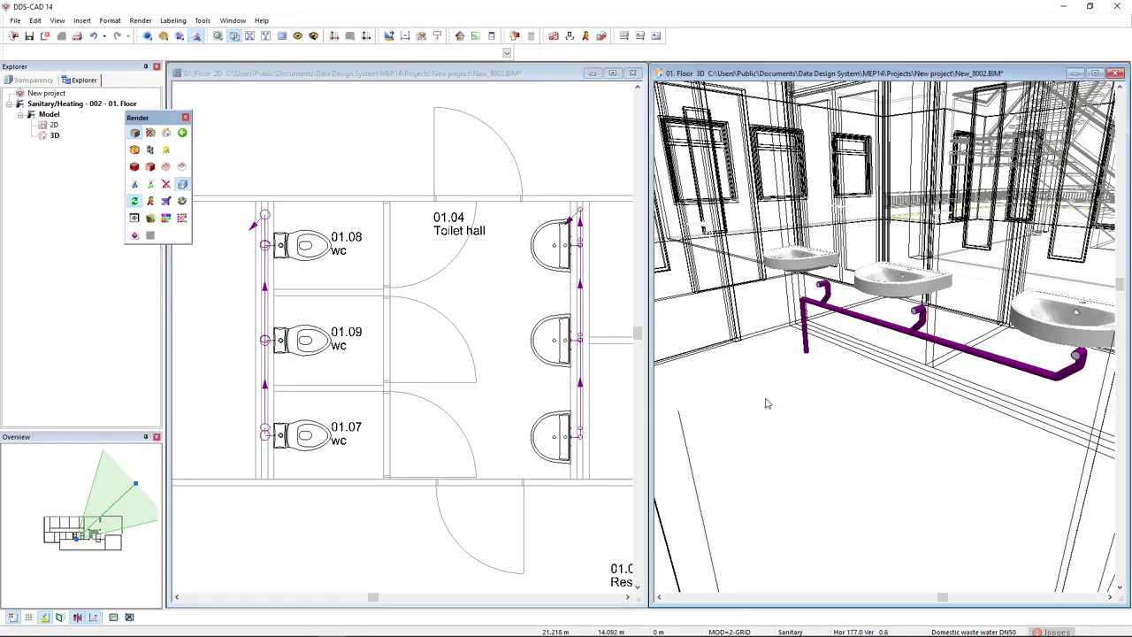
{"action": "left_click_drag", "start_coordinate": [763, 404], "coordinate": [828, 431]}
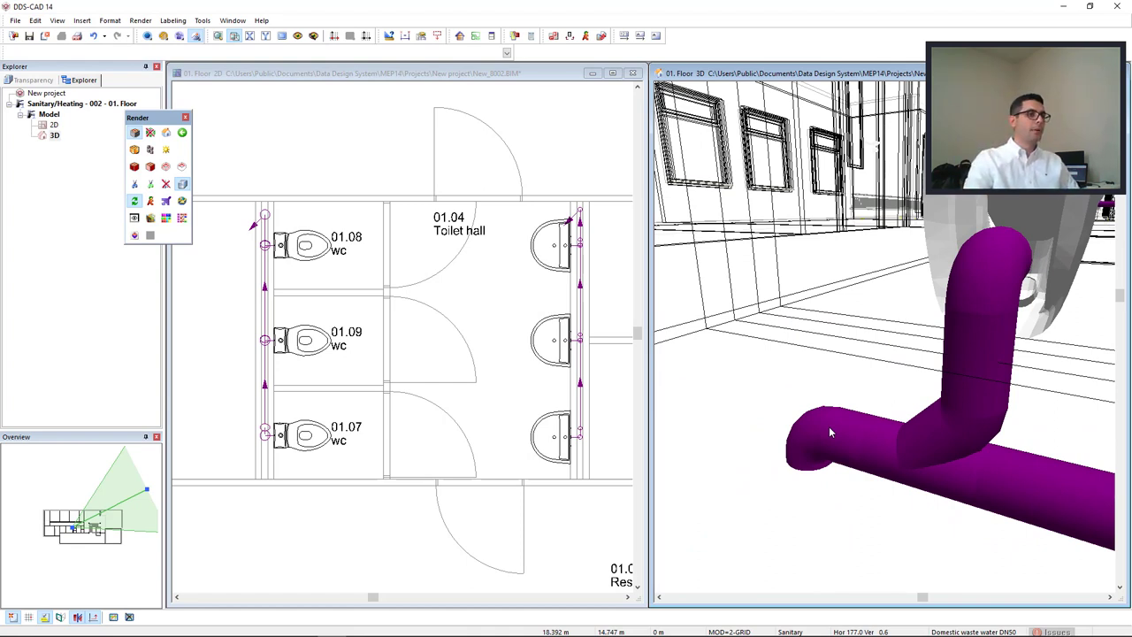
{"action": "left_click_drag", "start_coordinate": [796, 468], "coordinate": [743, 493]}
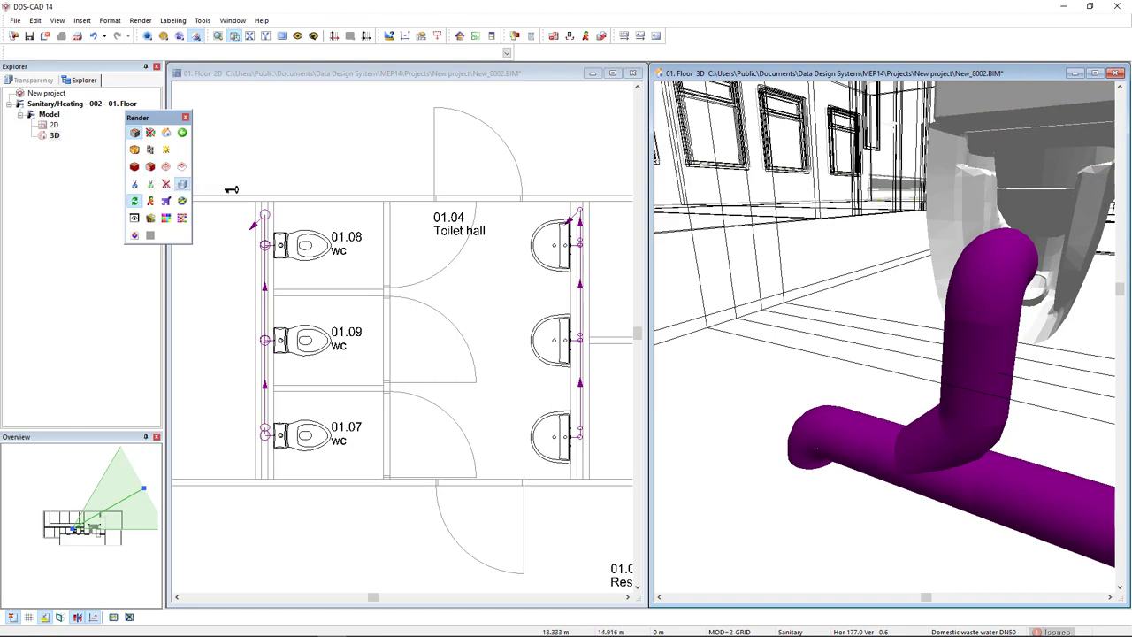
{"action": "left_click", "coordinate": [150, 168]}
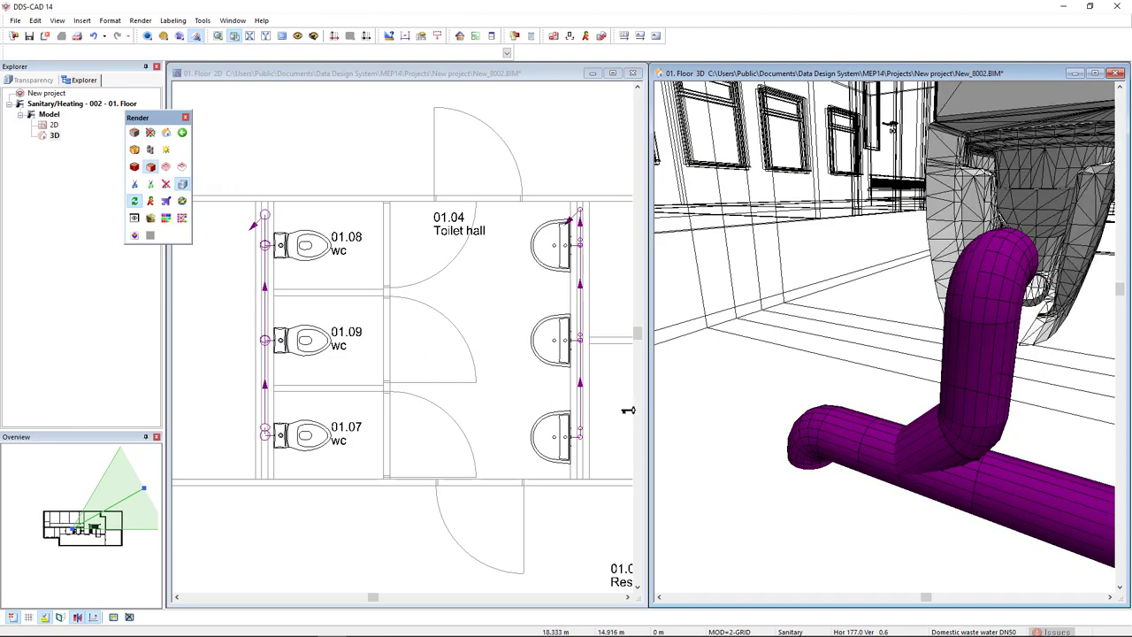
Change the bend where the DN 100 pipe behind the WCs turns down into a tee.
{"action": "left_click_drag", "start_coordinate": [798, 486], "coordinate": [811, 425]}
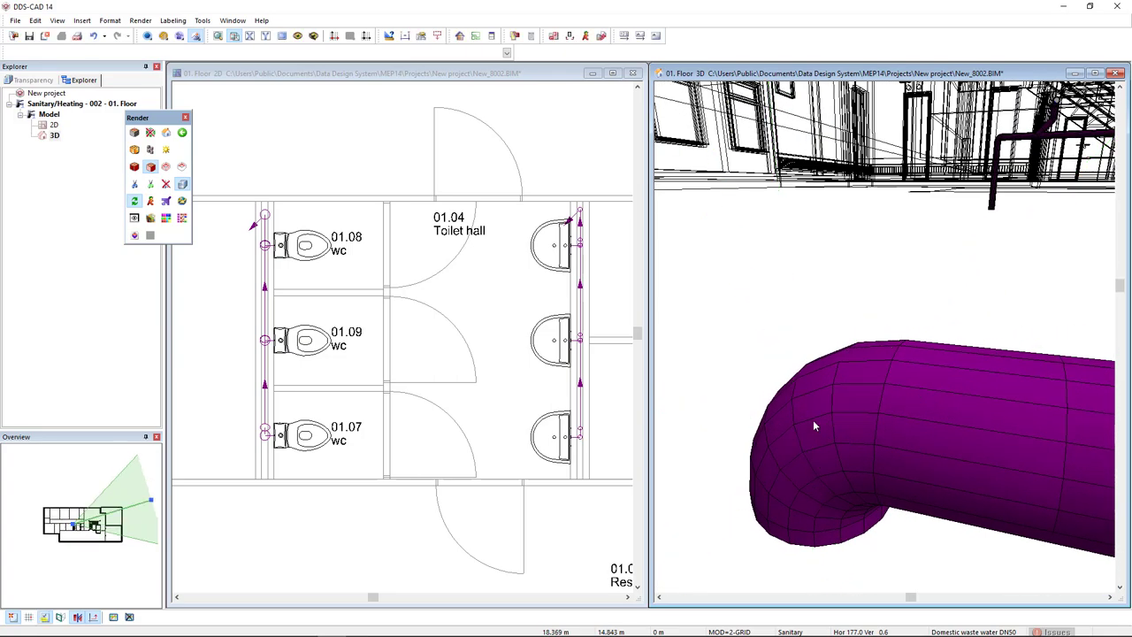
{"action": "scroll", "coordinate": [837, 439], "scroll_direction": "down", "scroll_amount": 3}
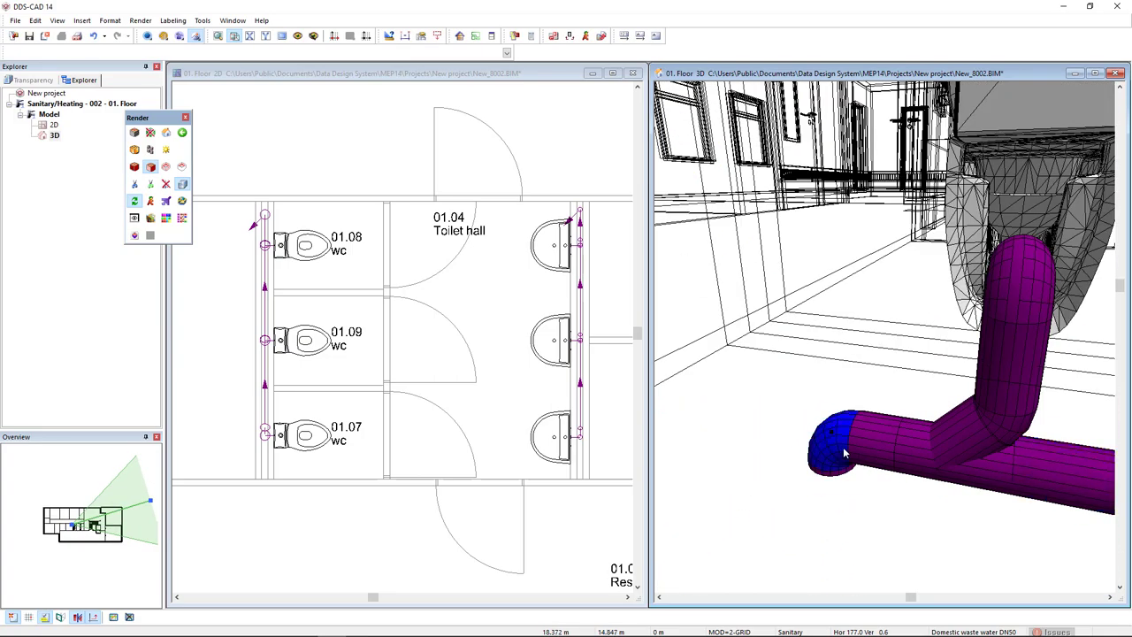
{"action": "left_click_drag", "start_coordinate": [845, 453], "coordinate": [795, 425]}
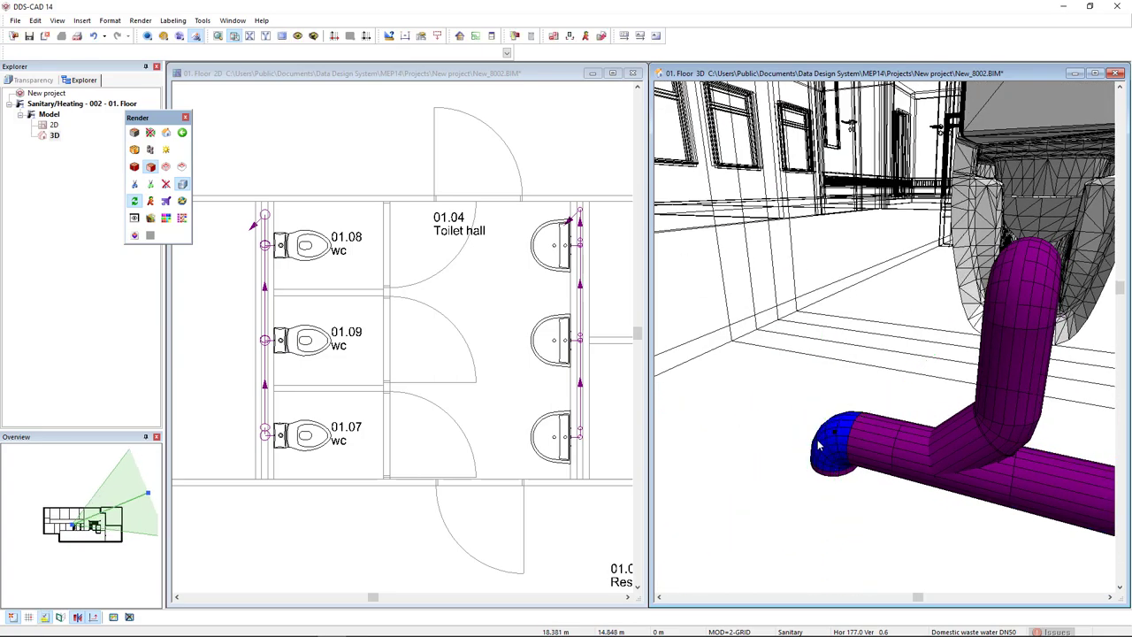
{"action": "right_click", "coordinate": [768, 410]}
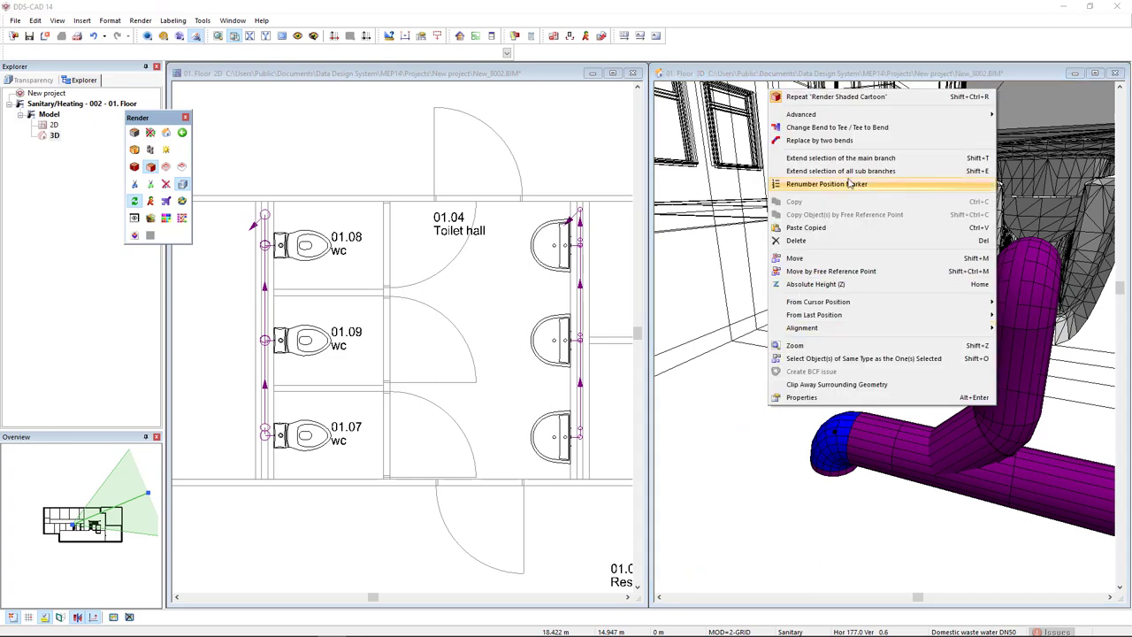
{"action": "left_click", "coordinate": [884, 127]}
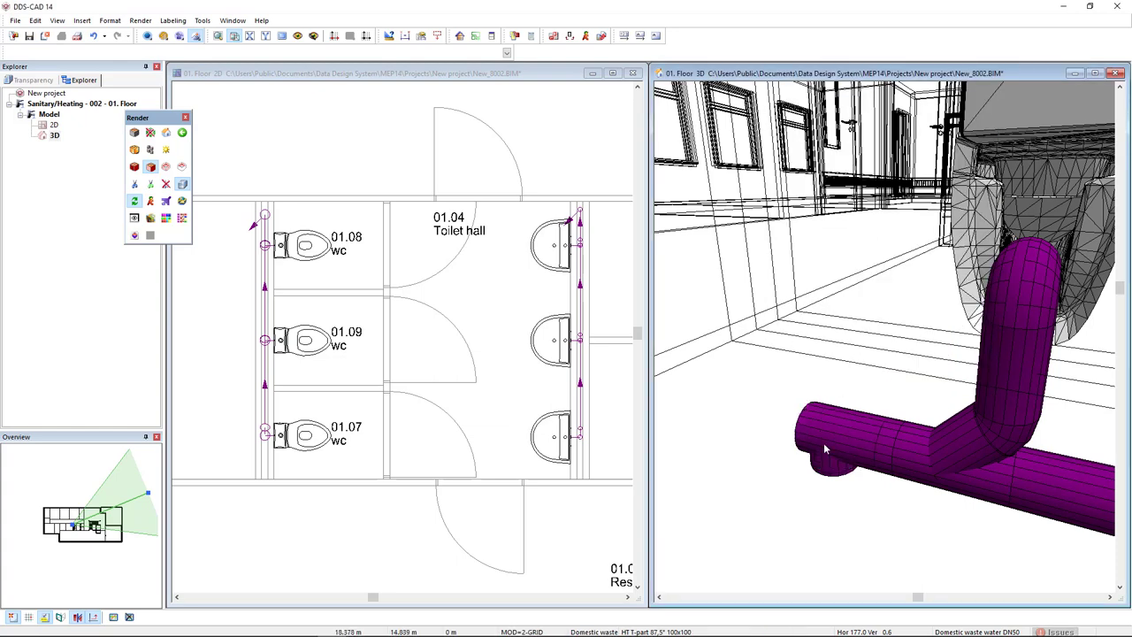
Set the draw direction of the DN 100 tee behind the WCs to Ahead.
{"action": "double_click", "coordinate": [820, 438]}
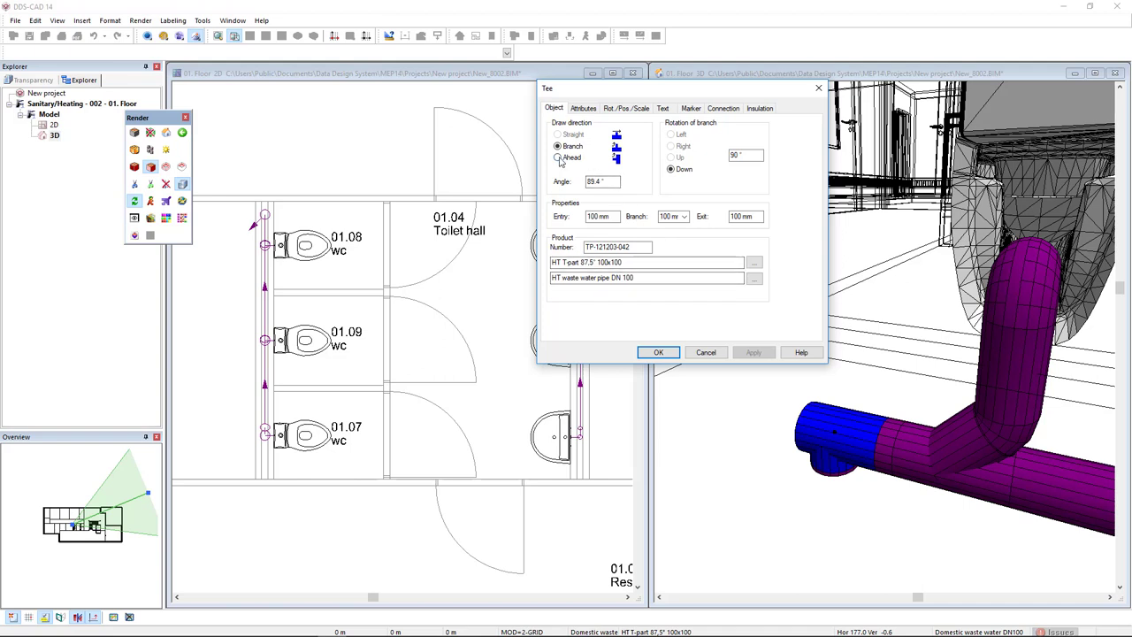
{"action": "left_click", "coordinate": [558, 158]}
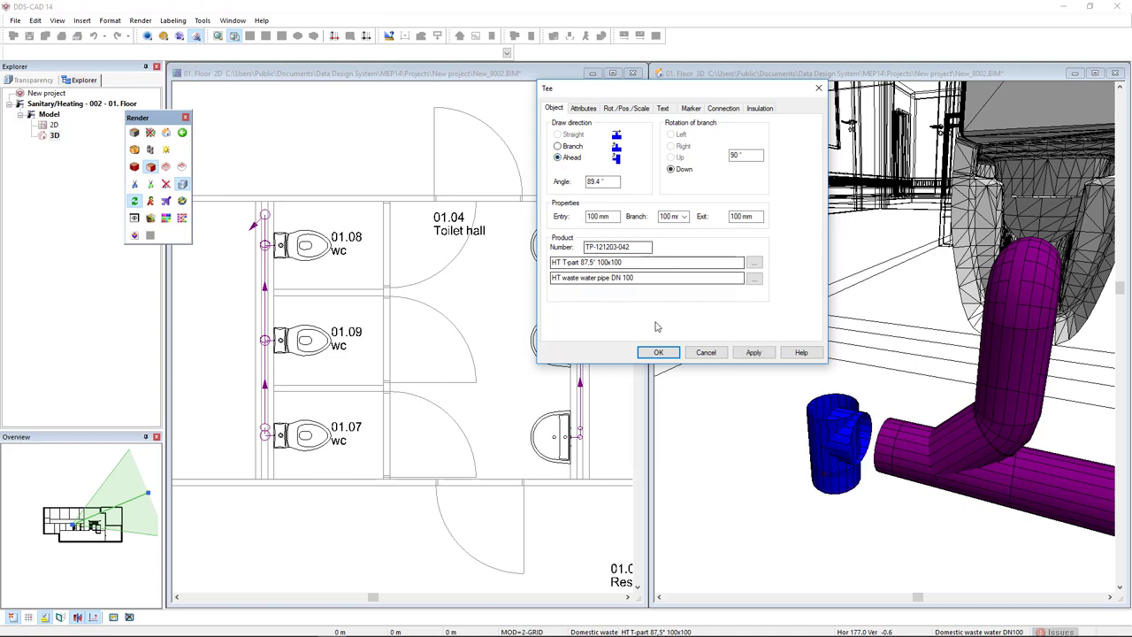
{"action": "left_click", "coordinate": [658, 352]}
Change the bend where the DN 50 wash basin pipe turns down into a tee.
{"action": "scroll", "coordinate": [720, 403], "scroll_direction": "down", "scroll_amount": 5}
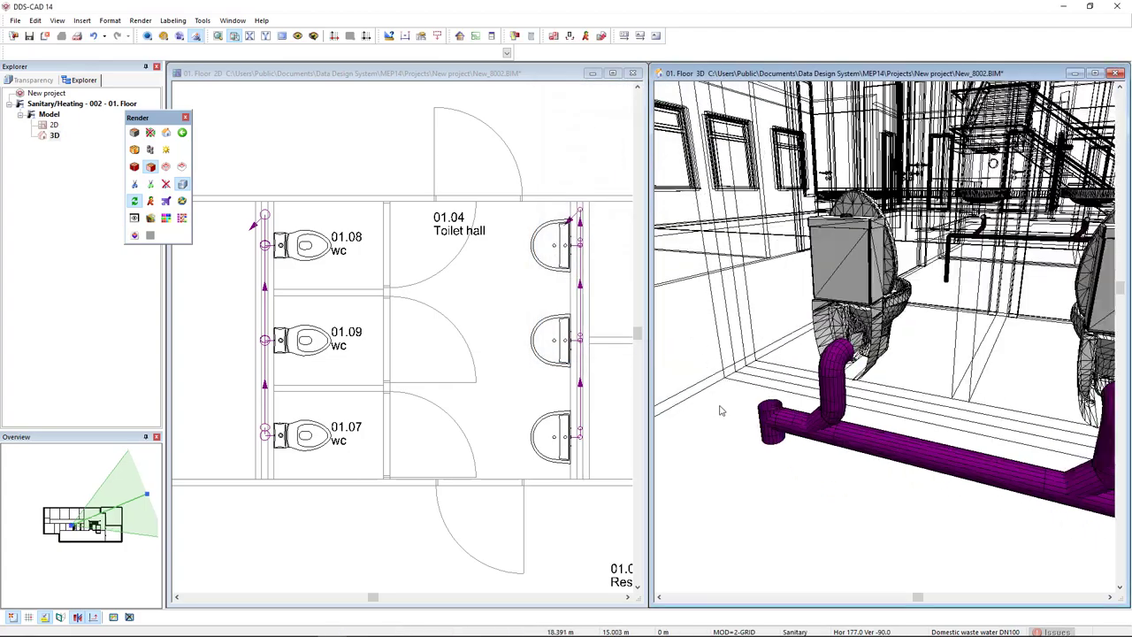
{"action": "scroll", "coordinate": [844, 351], "scroll_direction": "up", "scroll_amount": 8}
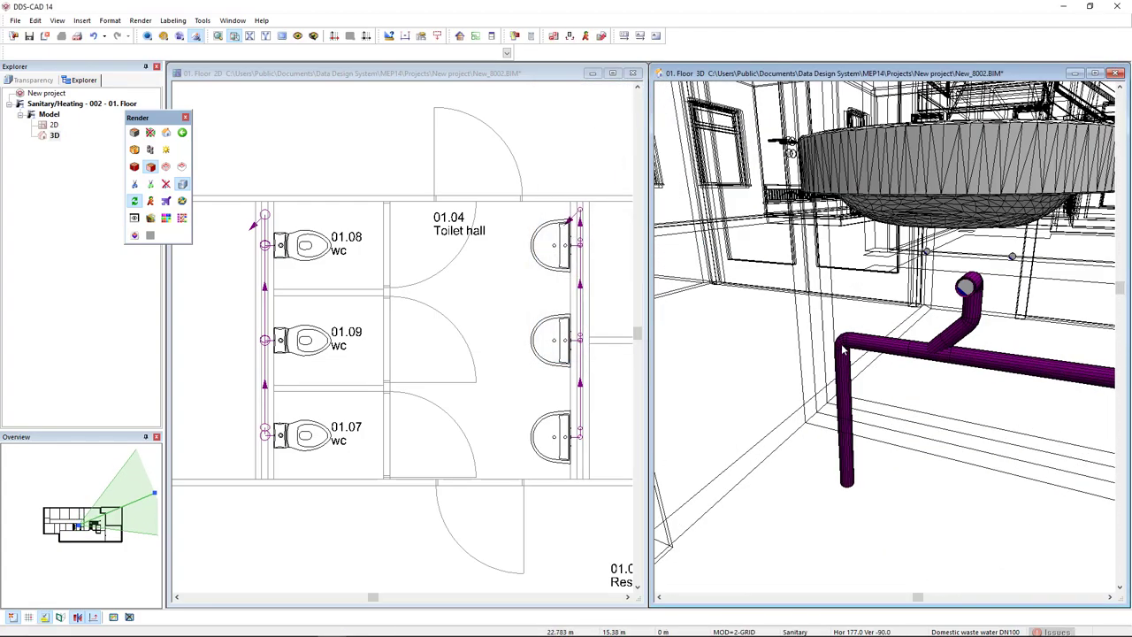
{"action": "left_click", "coordinate": [846, 352]}
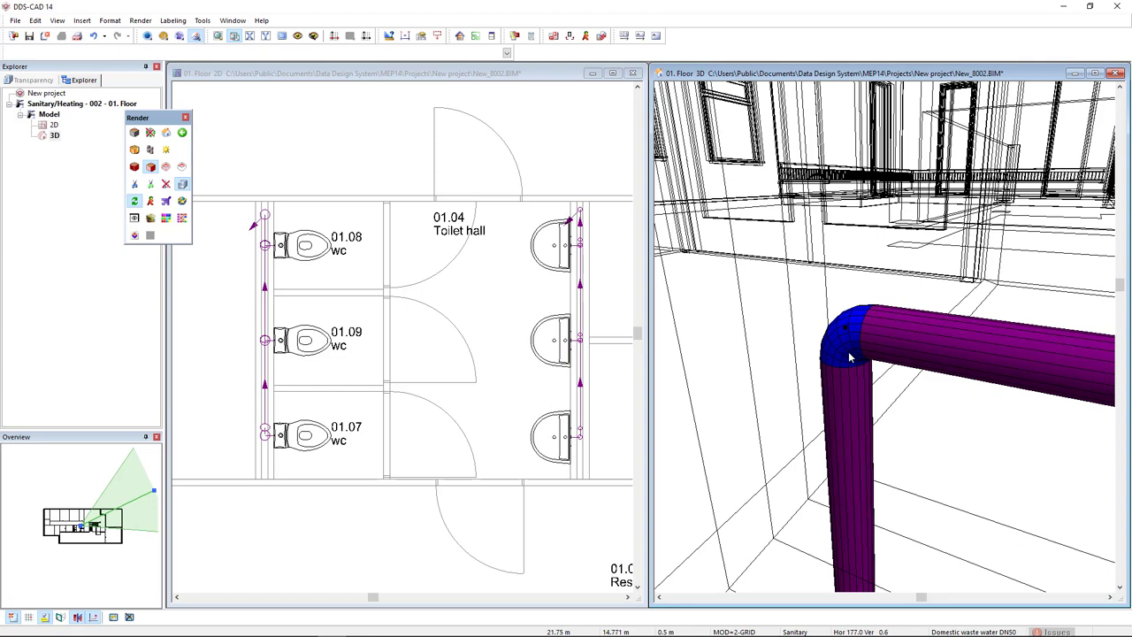
{"action": "right_click", "coordinate": [851, 357]}
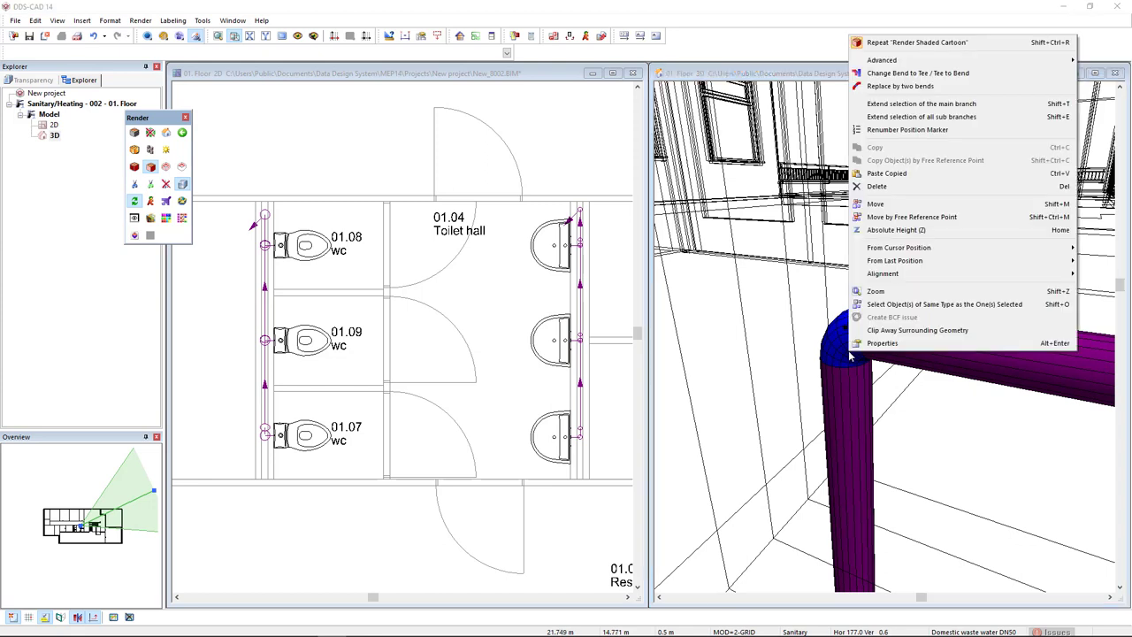
{"action": "left_click", "coordinate": [933, 76]}
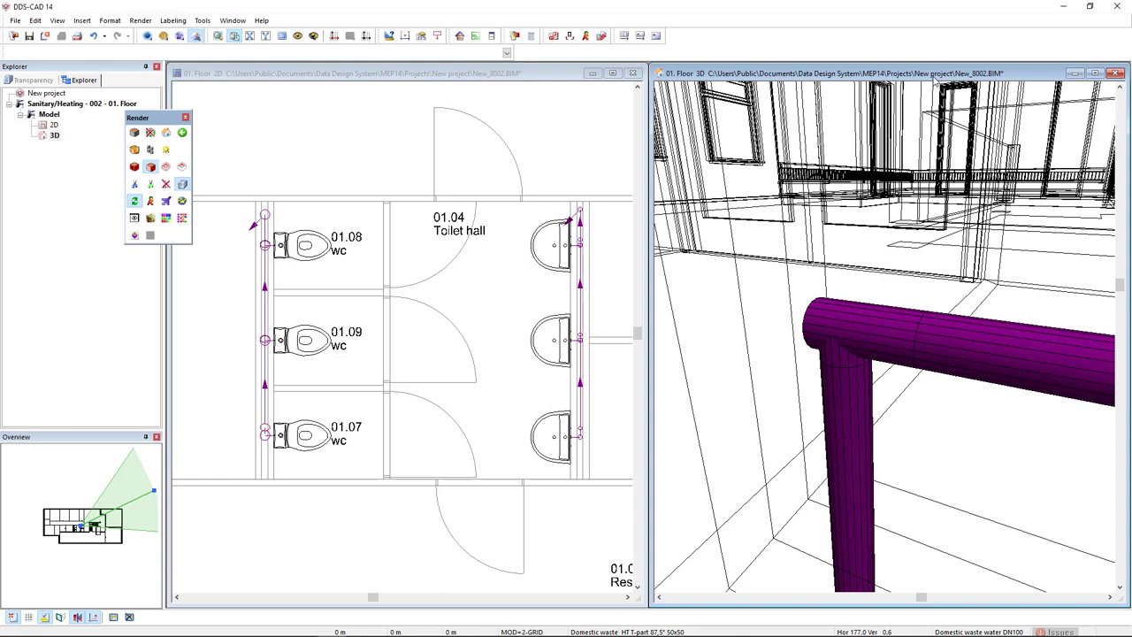
Set the draw direction of the DN 50 tee on the wash basin pipe to Ahead.
{"action": "double_click", "coordinate": [873, 318]}
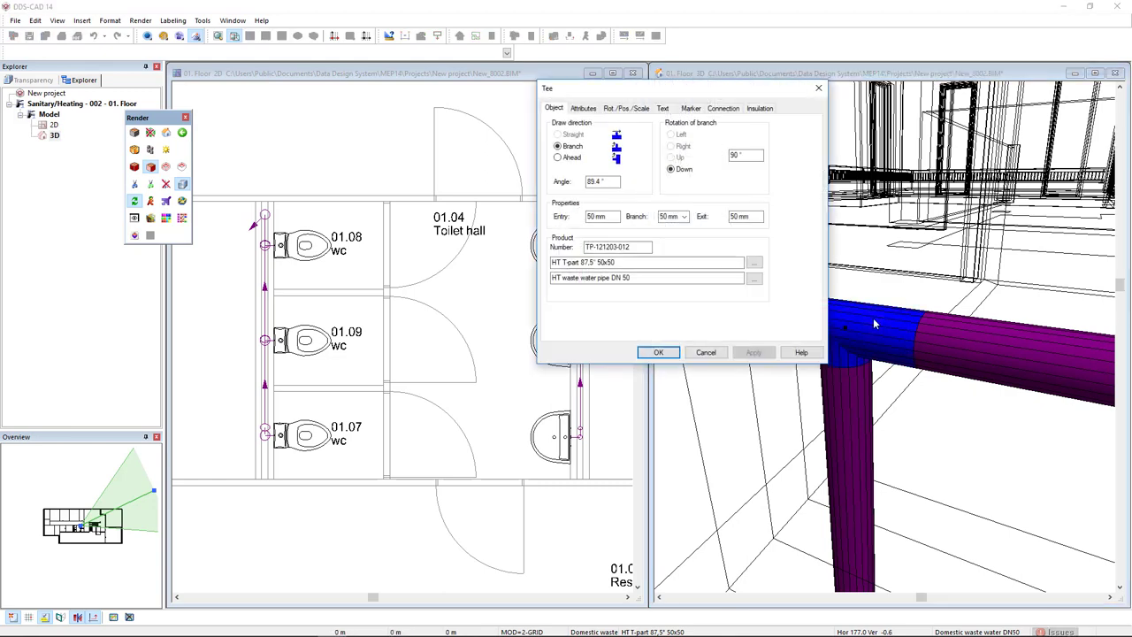
{"action": "left_click", "coordinate": [561, 158]}
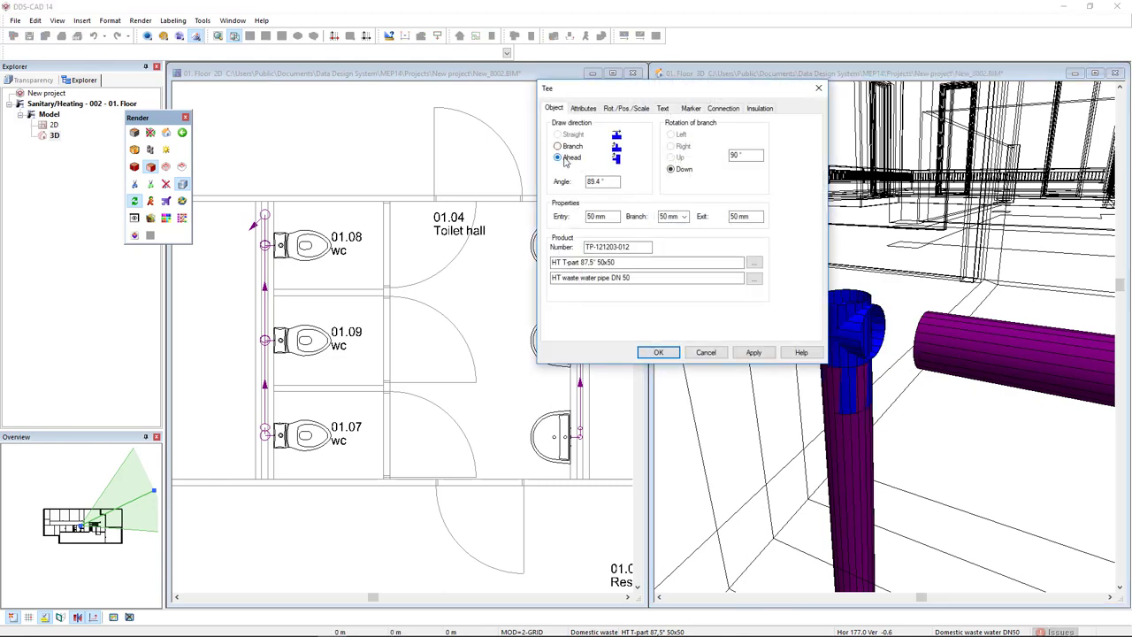
{"action": "left_click", "coordinate": [654, 352]}
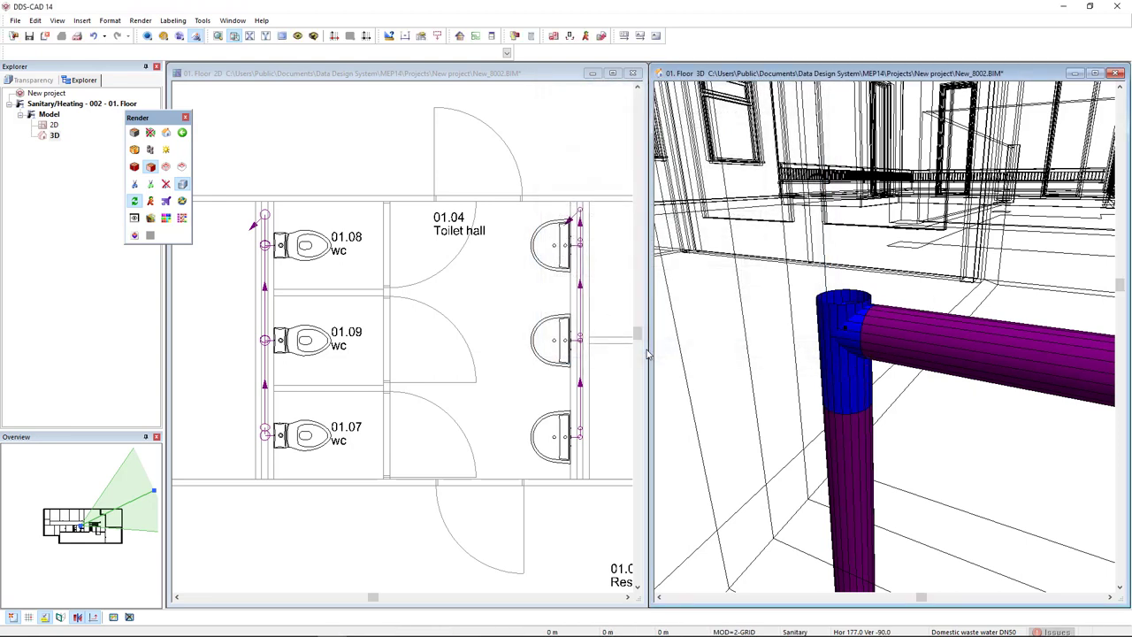
Run a vertical DN 50 waste water pipe from the wash basin tee up to an absolute height of 1.2 m.
{"action": "left_click", "coordinate": [515, 352]}
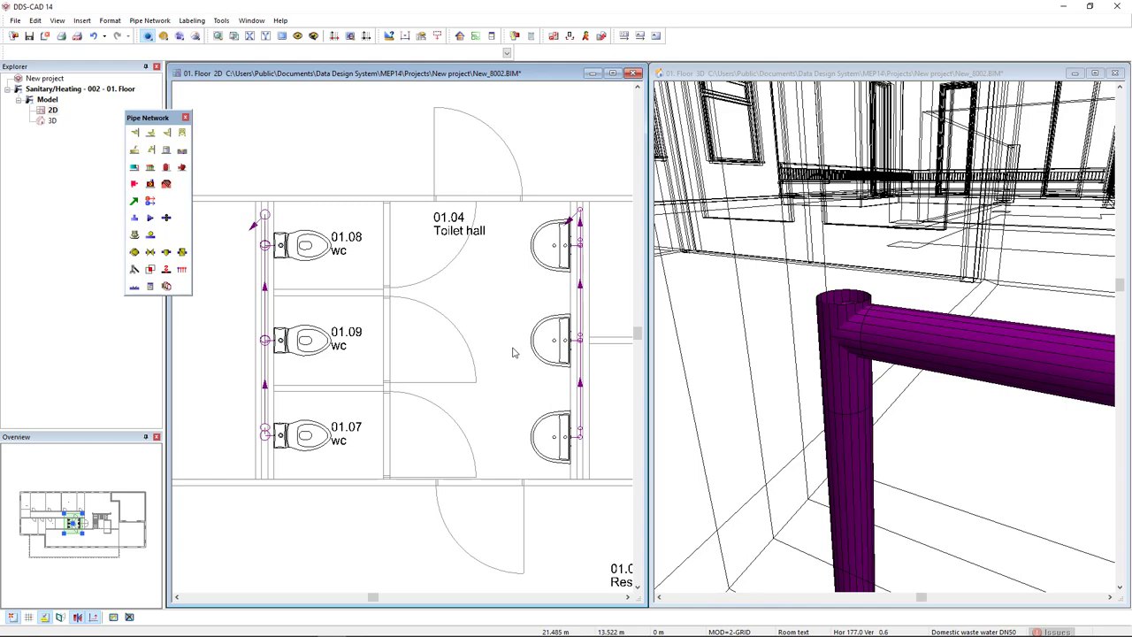
{"action": "left_click", "coordinate": [134, 202]}
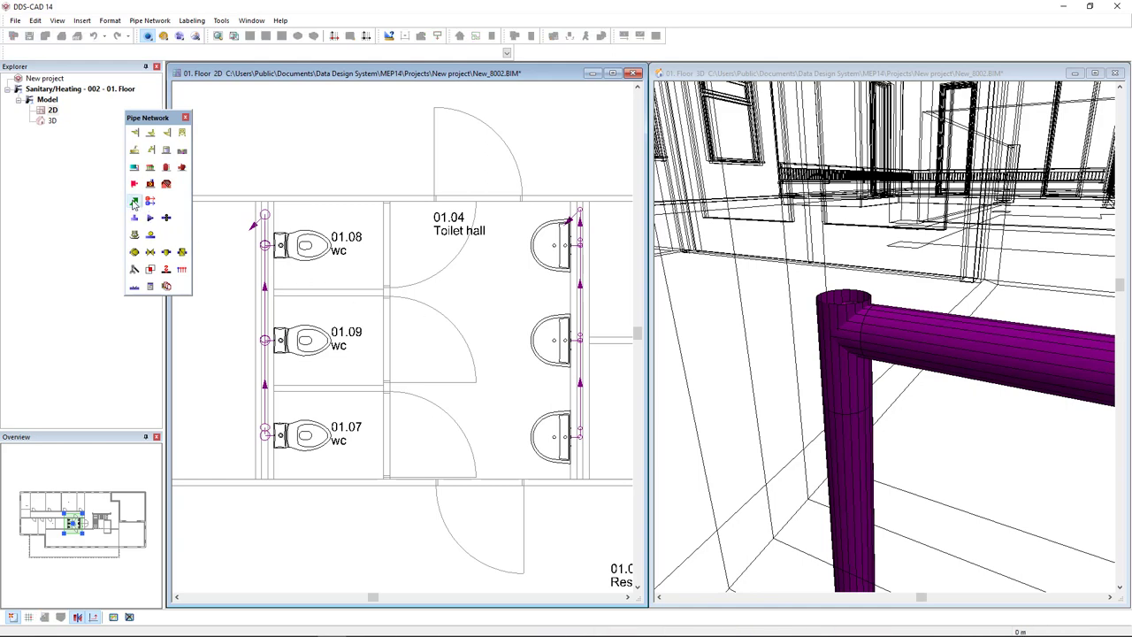
{"action": "scroll", "coordinate": [382, 225], "scroll_direction": "up", "scroll_amount": 6}
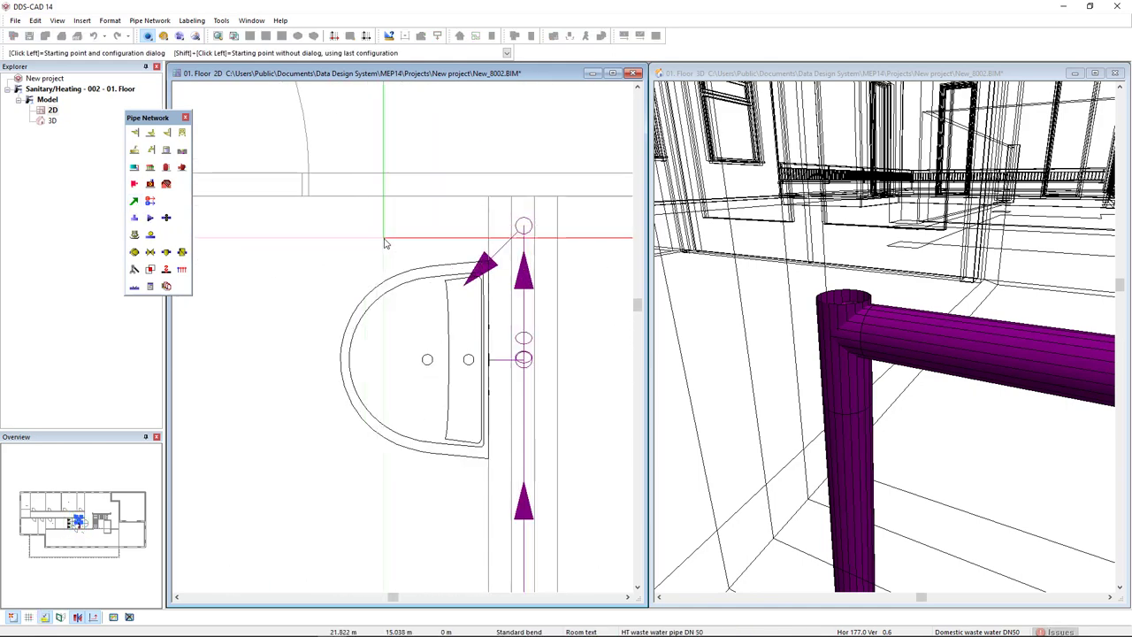
{"action": "scroll", "coordinate": [384, 243], "scroll_direction": "up", "scroll_amount": 2}
{"action": "left_click", "coordinate": [436, 217]}
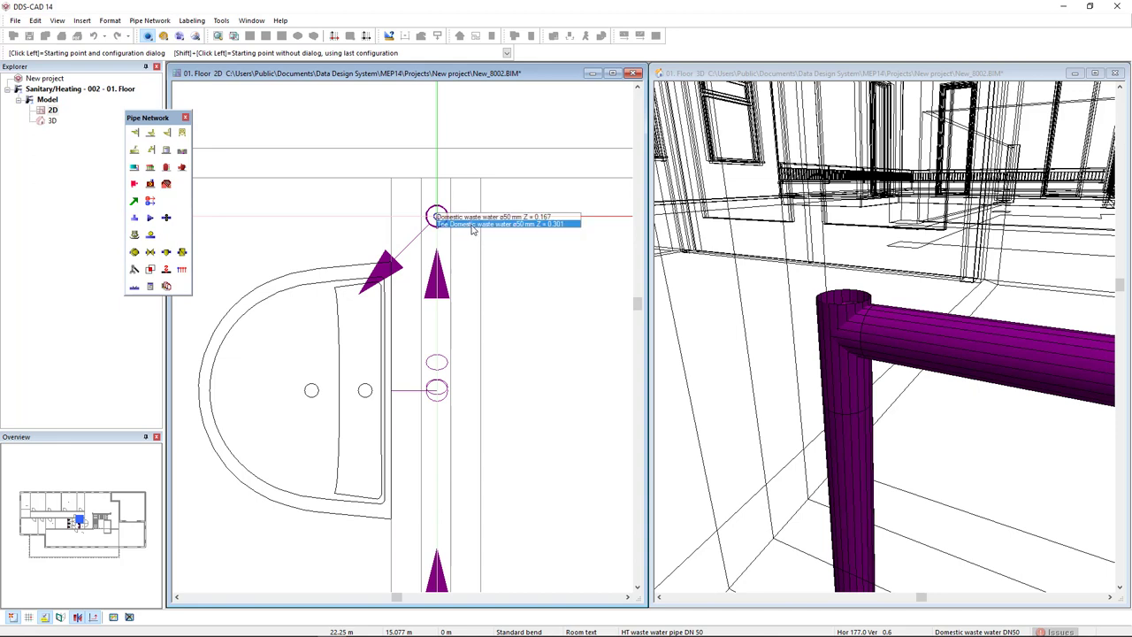
{"action": "left_click", "coordinate": [472, 229]}
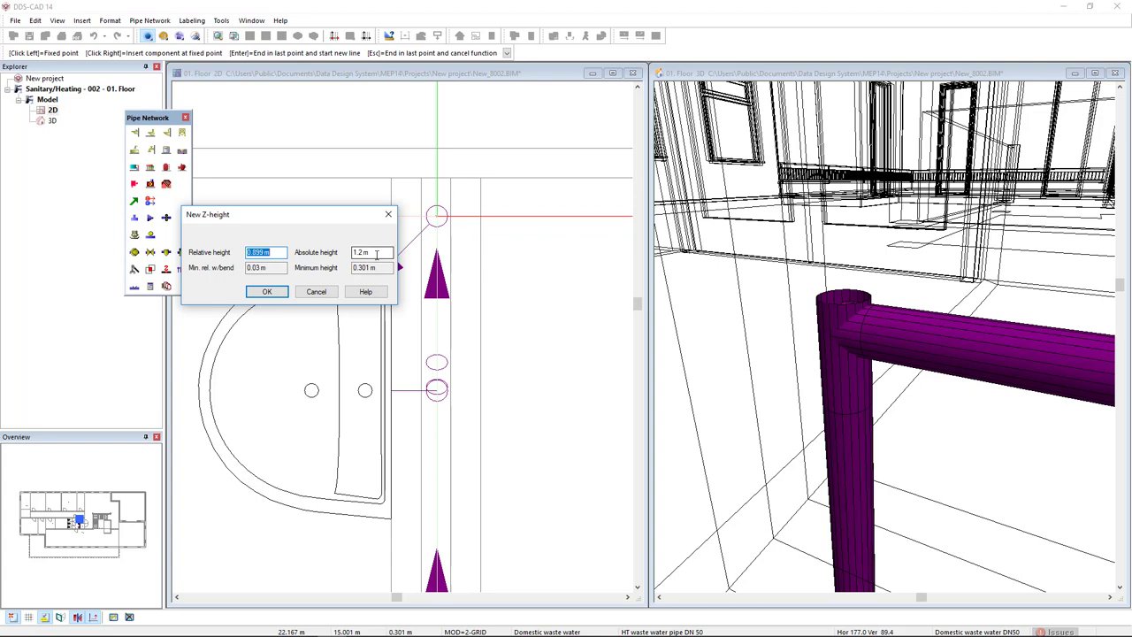
{"action": "left_click", "coordinate": [276, 291]}
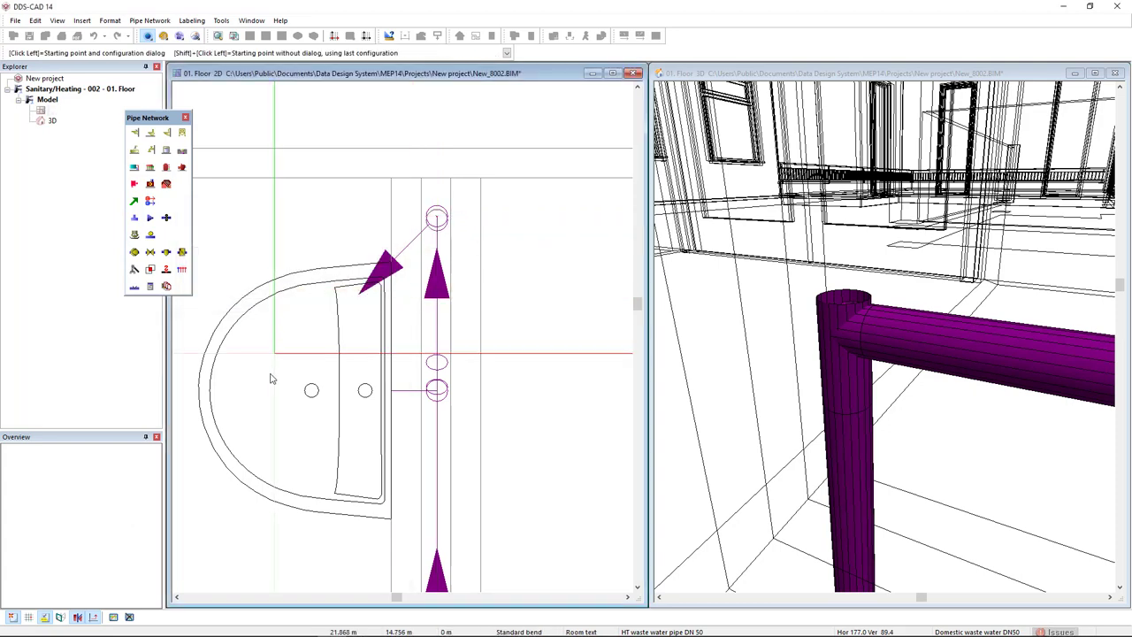
Run a vertical DN 100 waste water pipe from the tee behind the WCs up to an absolute height of 1.2 m.
{"action": "scroll", "coordinate": [274, 372], "scroll_direction": "down", "scroll_amount": 3}
{"action": "middle_click_drag", "start_coordinate": [274, 371], "coordinate": [303, 392]}
{"action": "scroll", "coordinate": [554, 323], "scroll_direction": "up", "scroll_amount": 3}
{"action": "middle_click_drag", "start_coordinate": [555, 323], "coordinate": [371, 292]}
{"action": "scroll", "coordinate": [315, 203], "scroll_direction": "down", "scroll_amount": 3}
{"action": "scroll", "coordinate": [314, 205], "scroll_direction": "up", "scroll_amount": 6}
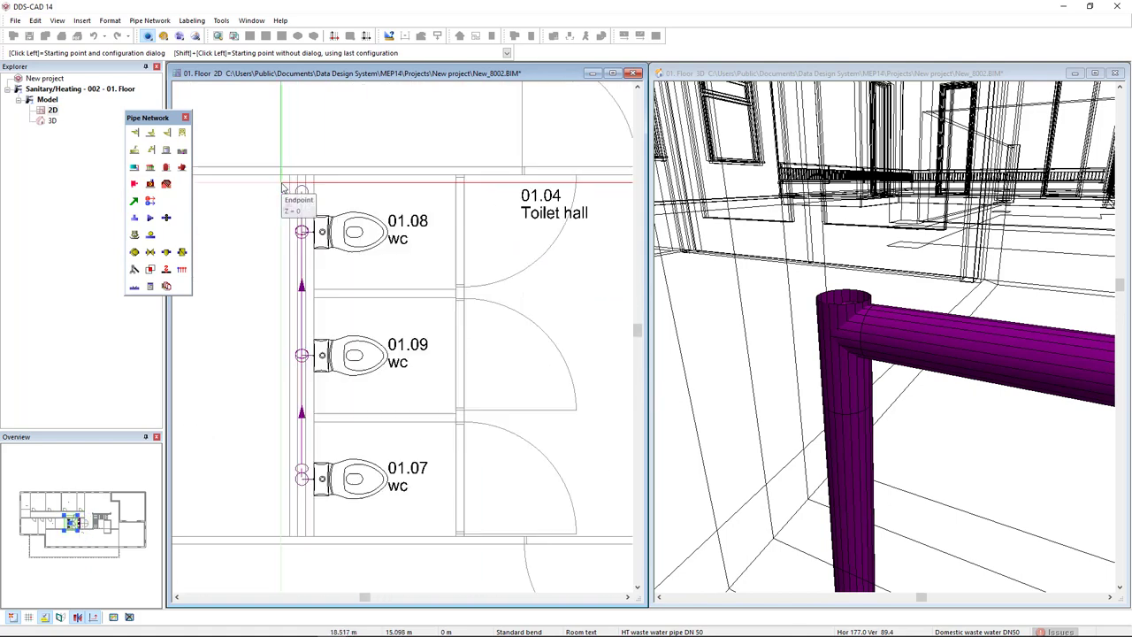
{"action": "left_click", "coordinate": [424, 168]}
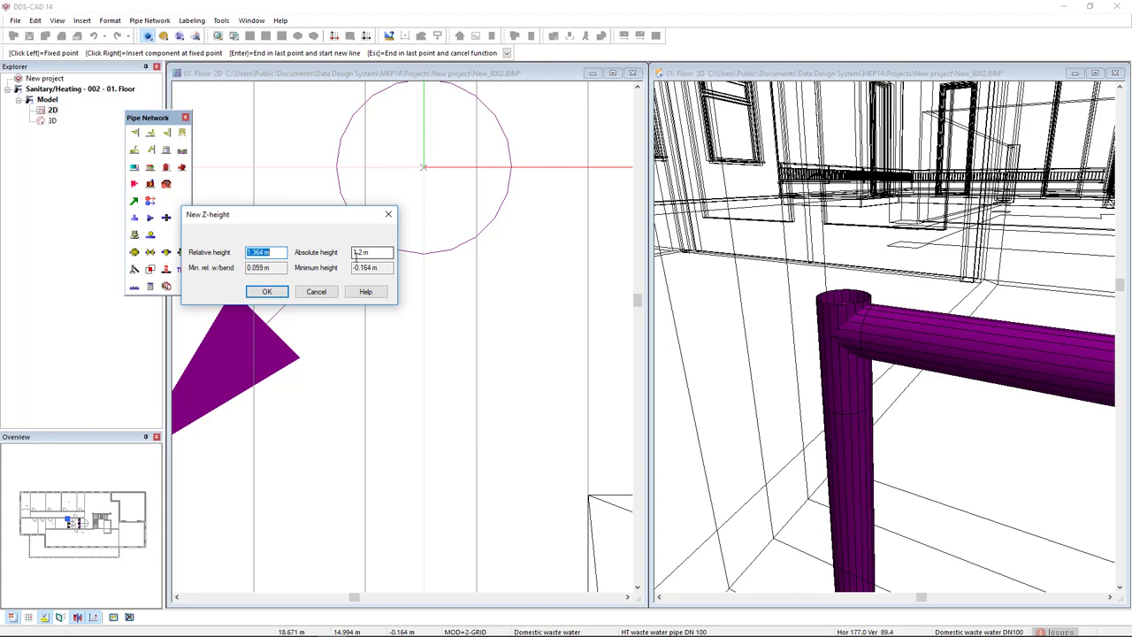
{"action": "left_click", "coordinate": [268, 291]}
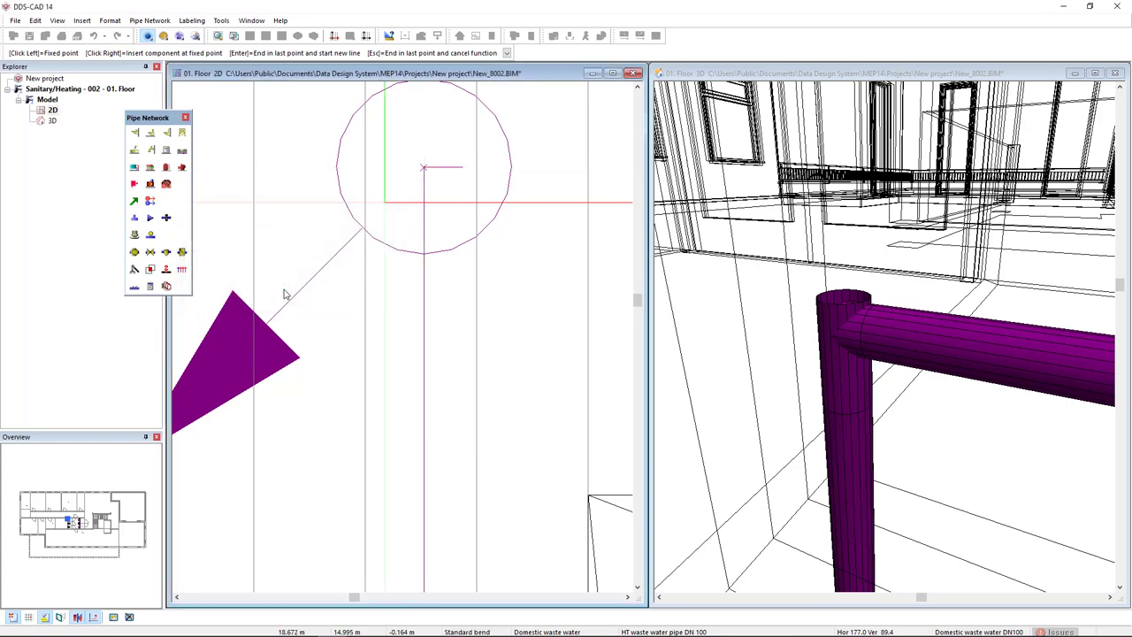
{"action": "left_click", "coordinate": [285, 295]}
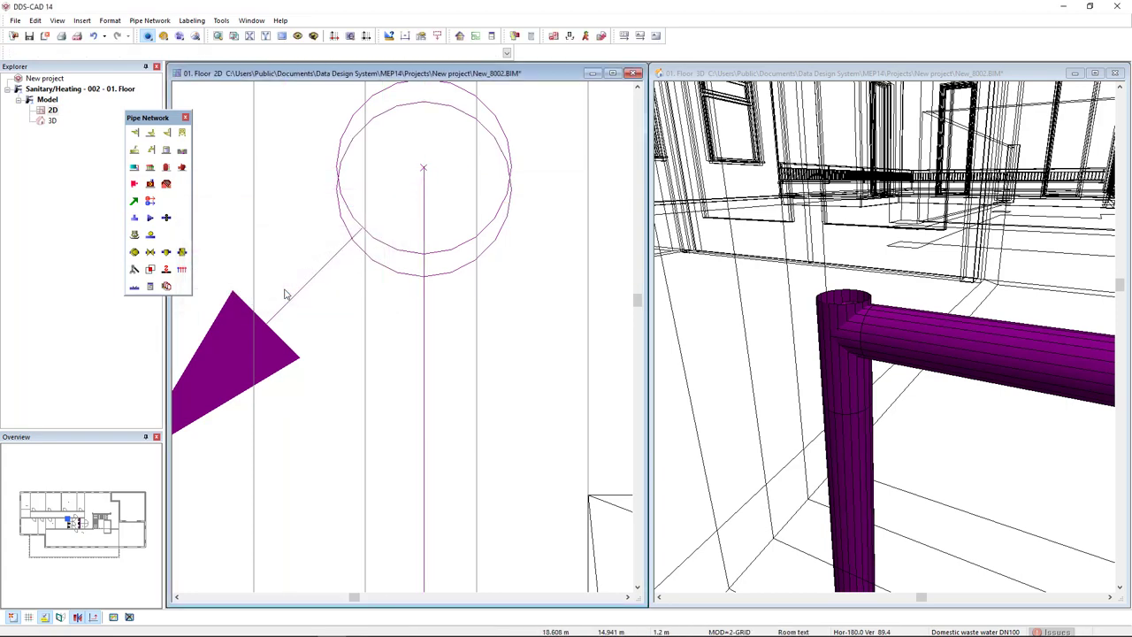
Examine the new risers at the wash basins and behind the WCs in the 3D view.
{"action": "scroll", "coordinate": [285, 295], "scroll_direction": "down", "scroll_amount": 5}
{"action": "scroll", "coordinate": [353, 364], "scroll_direction": "down", "scroll_amount": 3}
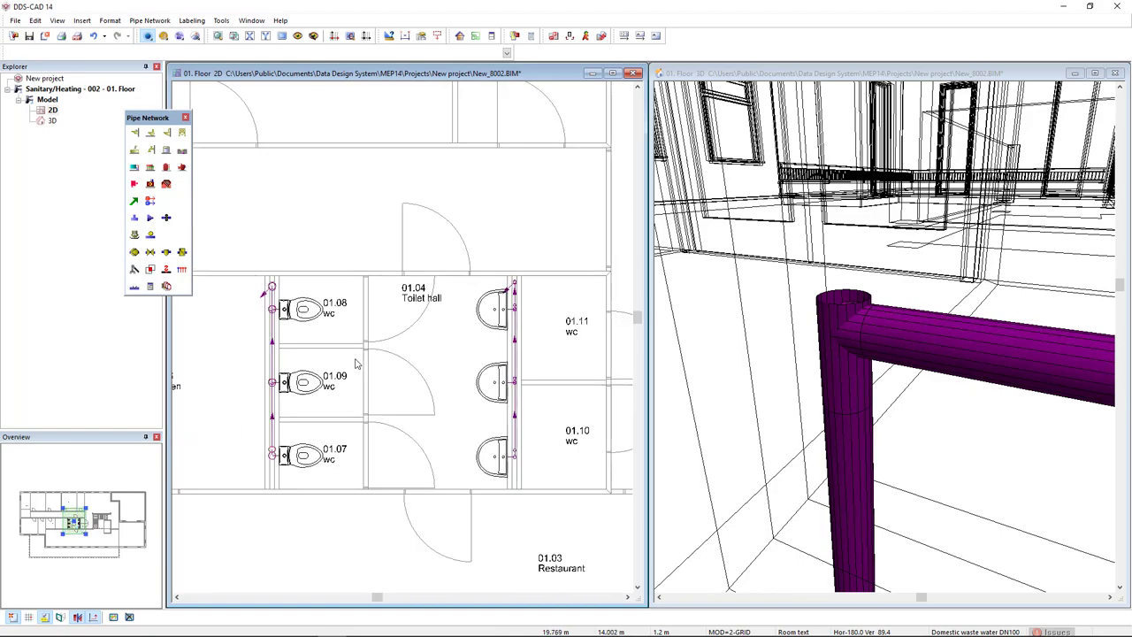
{"action": "left_click", "coordinate": [730, 386]}
{"action": "scroll", "coordinate": [731, 399], "scroll_direction": "down", "scroll_amount": 5}
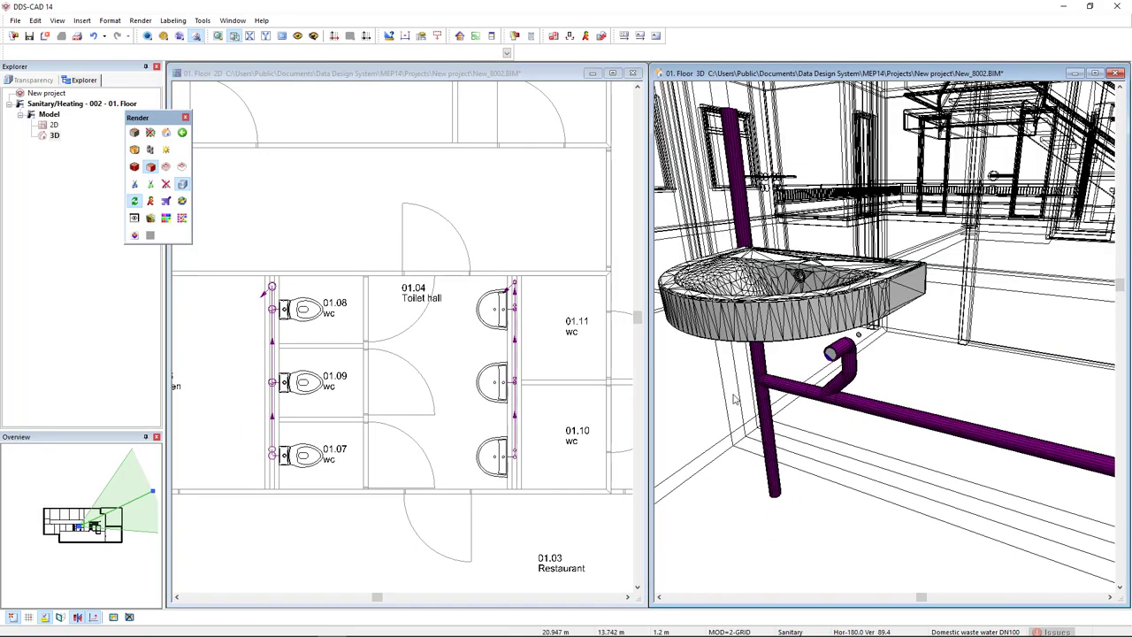
{"action": "scroll", "coordinate": [832, 361], "scroll_direction": "down", "scroll_amount": 5}
{"action": "scroll", "coordinate": [832, 361], "scroll_direction": "down", "scroll_amount": 6}
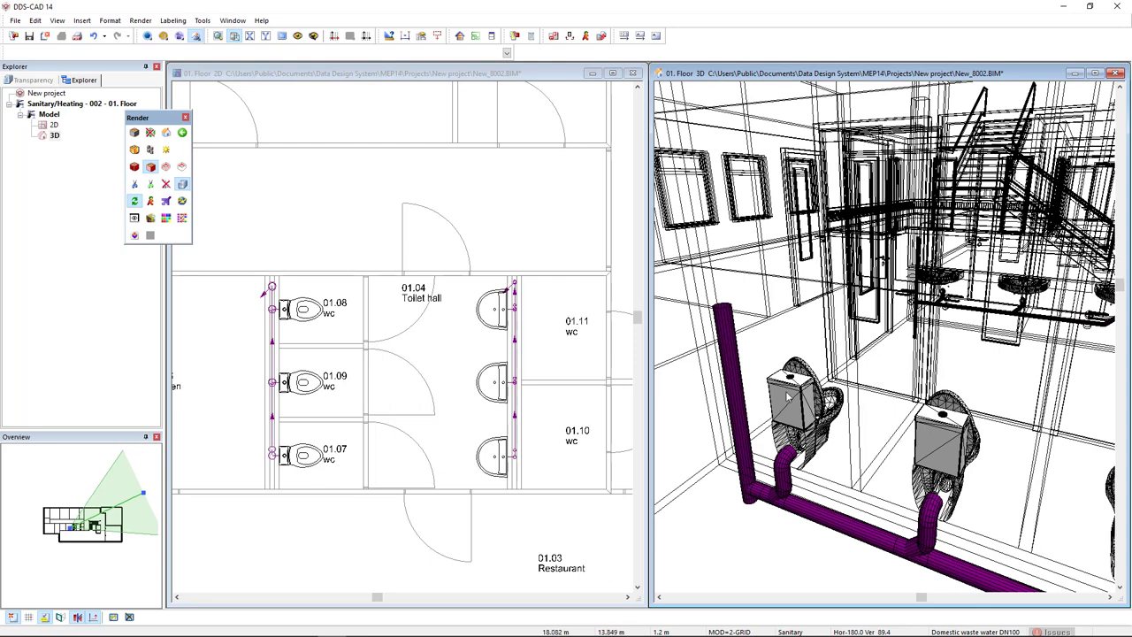
Select all WCs, wash basins and waste water pipes in the first-floor toilet area and check which layers are locked.
{"action": "left_click", "coordinate": [457, 376]}
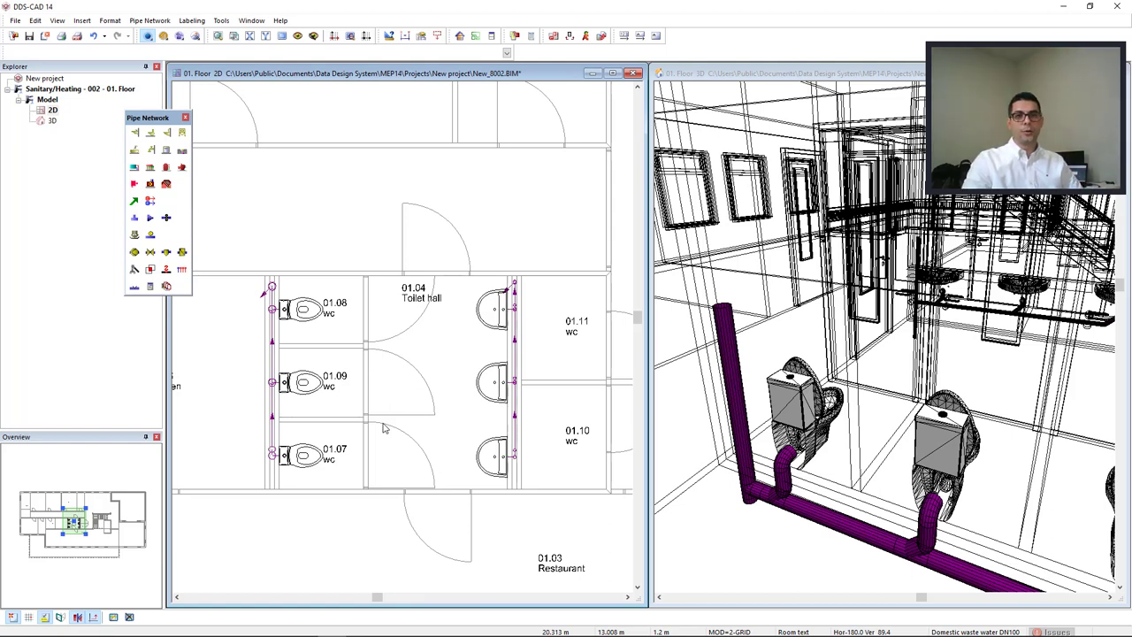
{"action": "left_click_drag", "start_coordinate": [214, 528], "coordinate": [558, 249]}
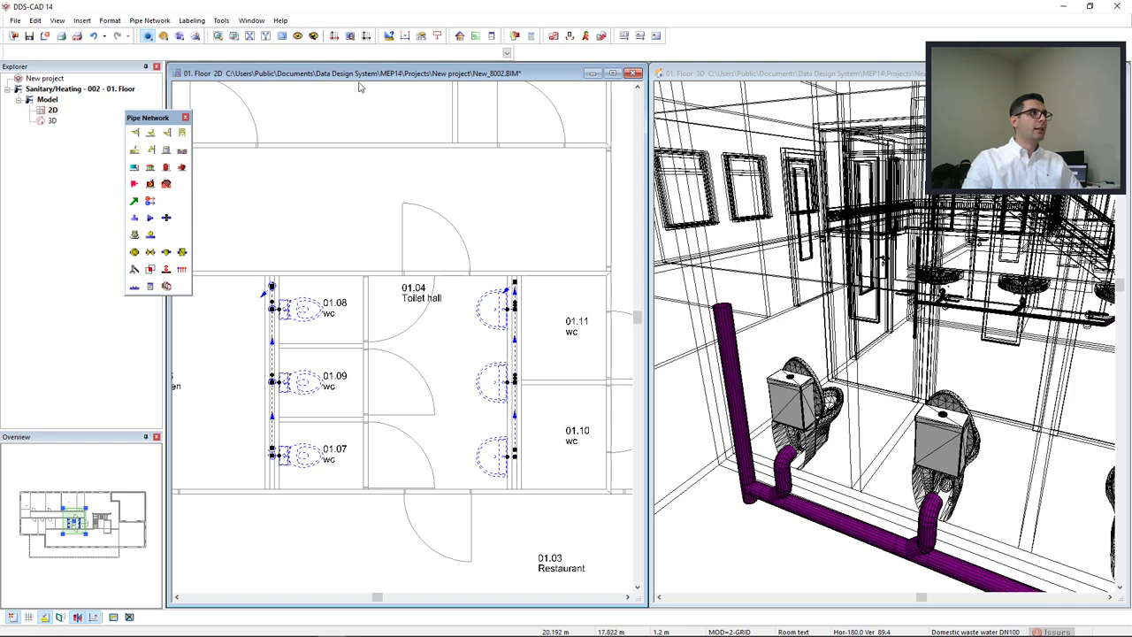
{"action": "left_click", "coordinate": [298, 35]}
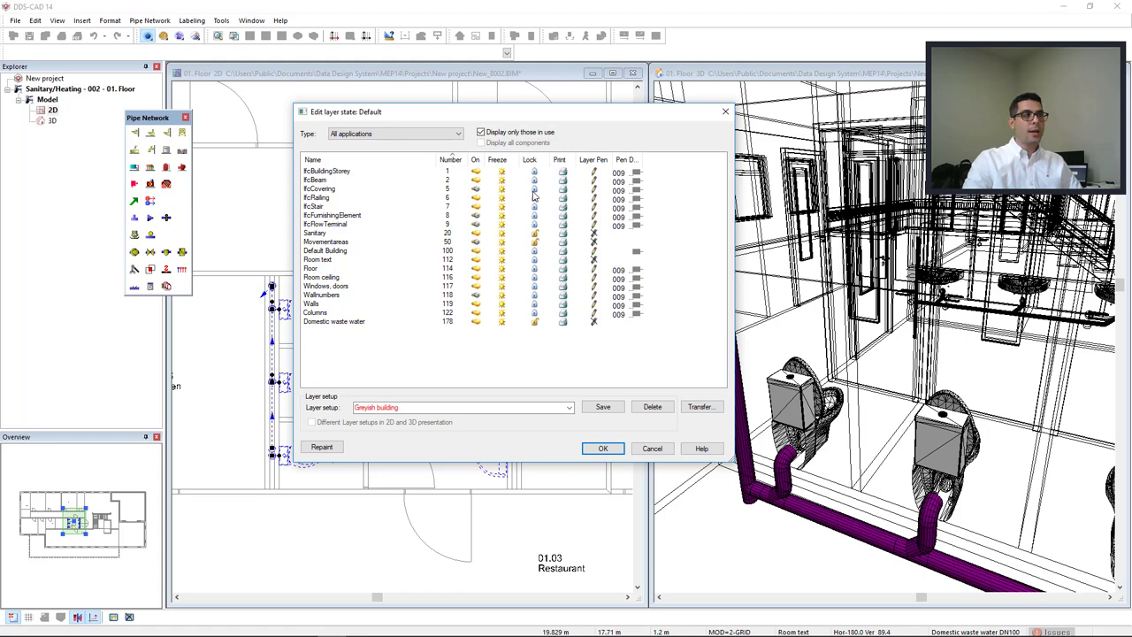
{"action": "left_click", "coordinate": [725, 111]}
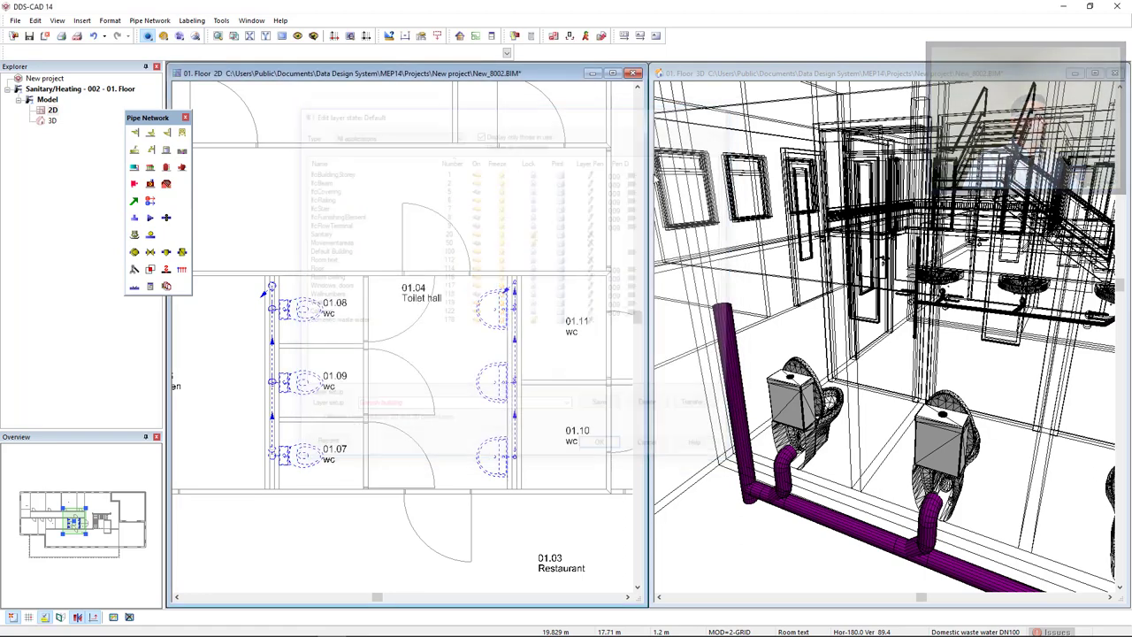
Copy the selected fixtures and pipes by free reference point, using the wall corner just below WC 01.07.
{"action": "right_click", "coordinate": [420, 351]}
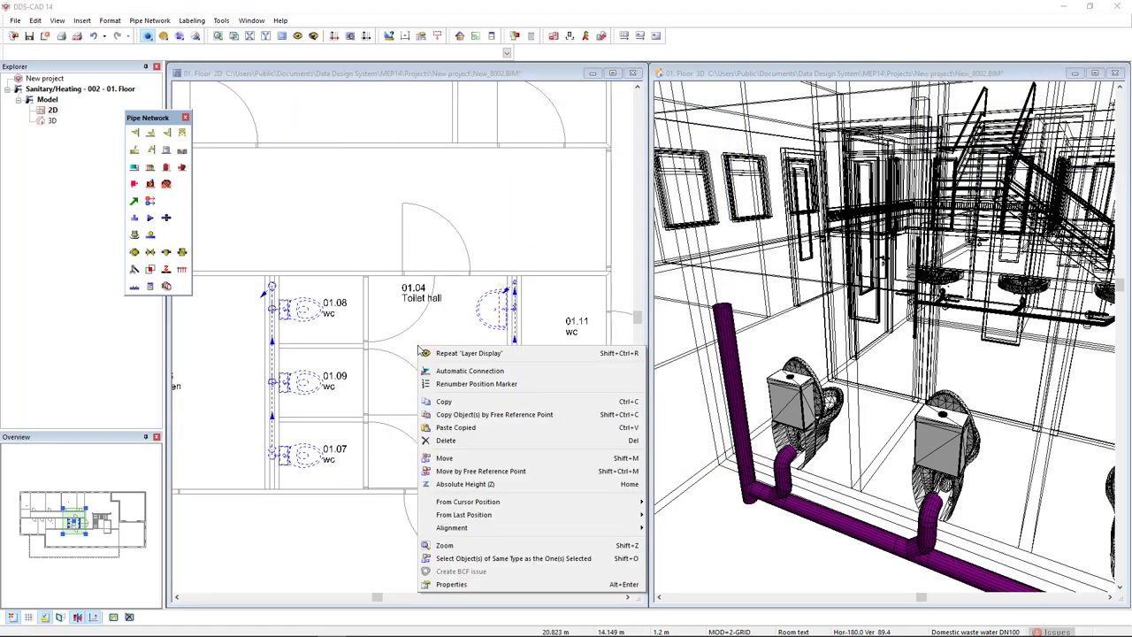
{"action": "left_click", "coordinate": [482, 415]}
{"action": "scroll", "coordinate": [293, 483], "scroll_direction": "up", "scroll_amount": 5}
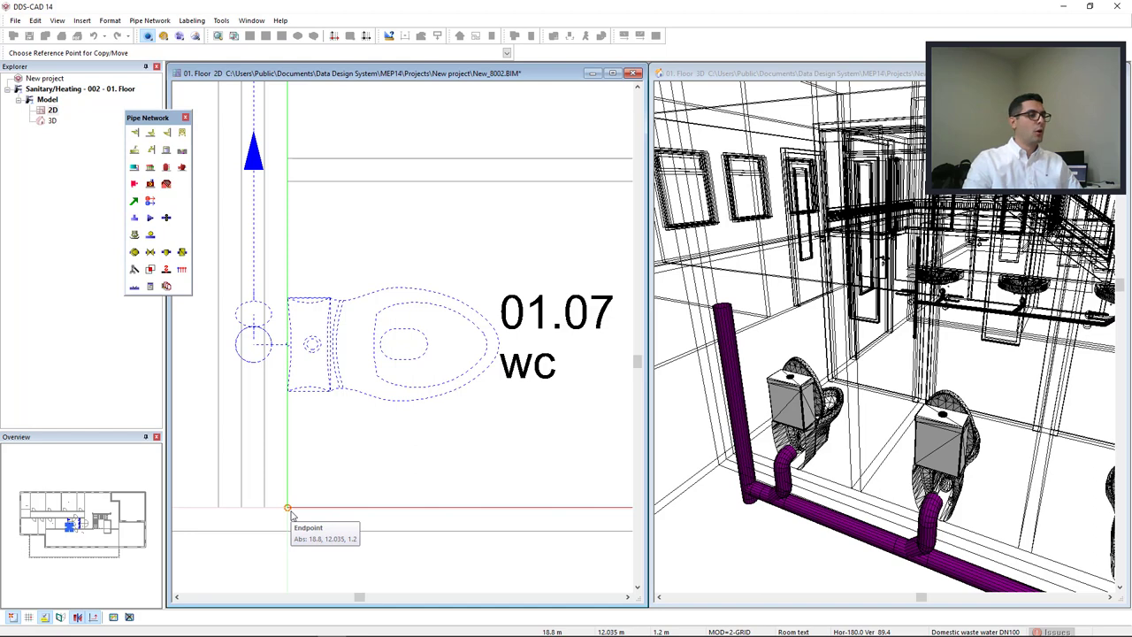
{"action": "left_click", "coordinate": [290, 511]}
{"action": "scroll", "coordinate": [293, 513], "scroll_direction": "down", "scroll_amount": 5}
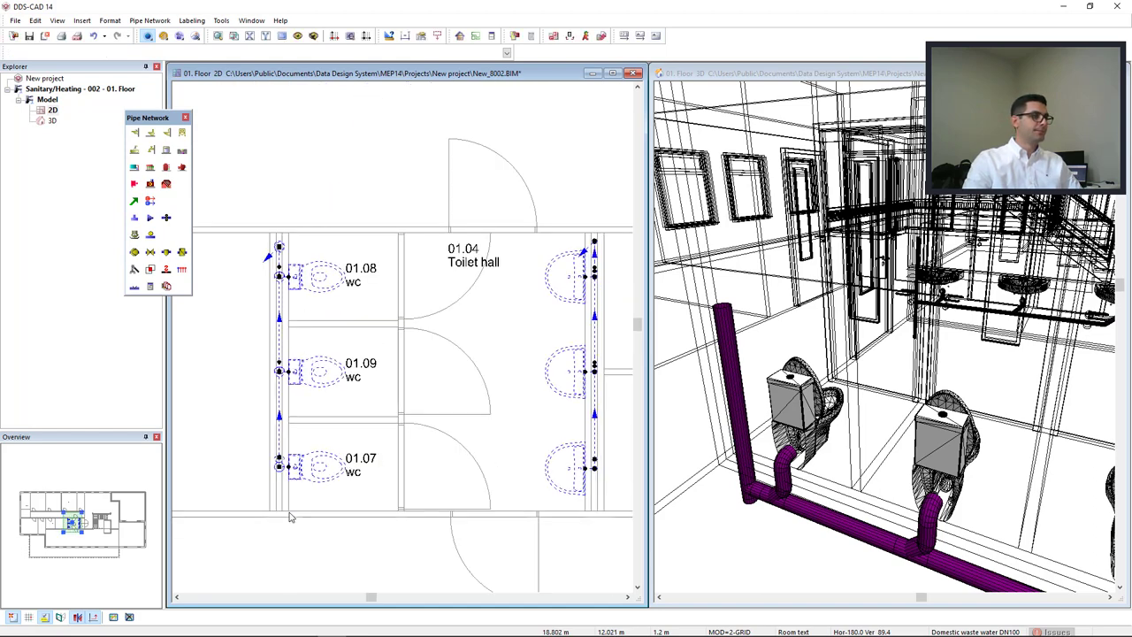
{"action": "left_click", "coordinate": [507, 433]}
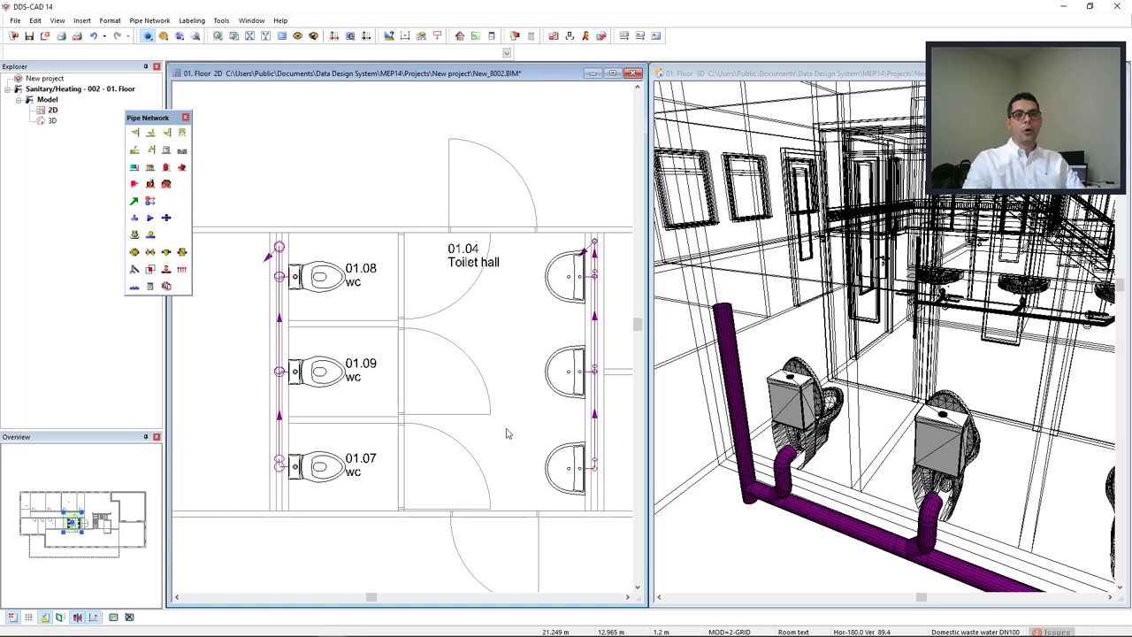
Close the first-floor model with its changes saved and open the 00. Ground floor model.
{"action": "left_click", "coordinate": [633, 74]}
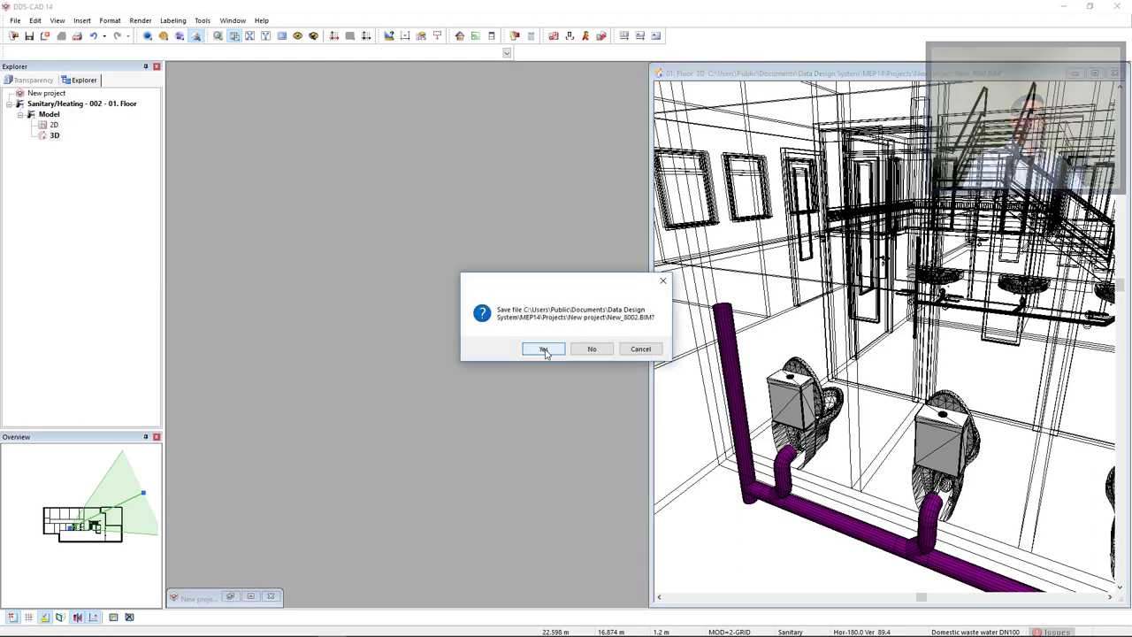
{"action": "left_click", "coordinate": [543, 348]}
{"action": "double_click", "coordinate": [312, 205]}
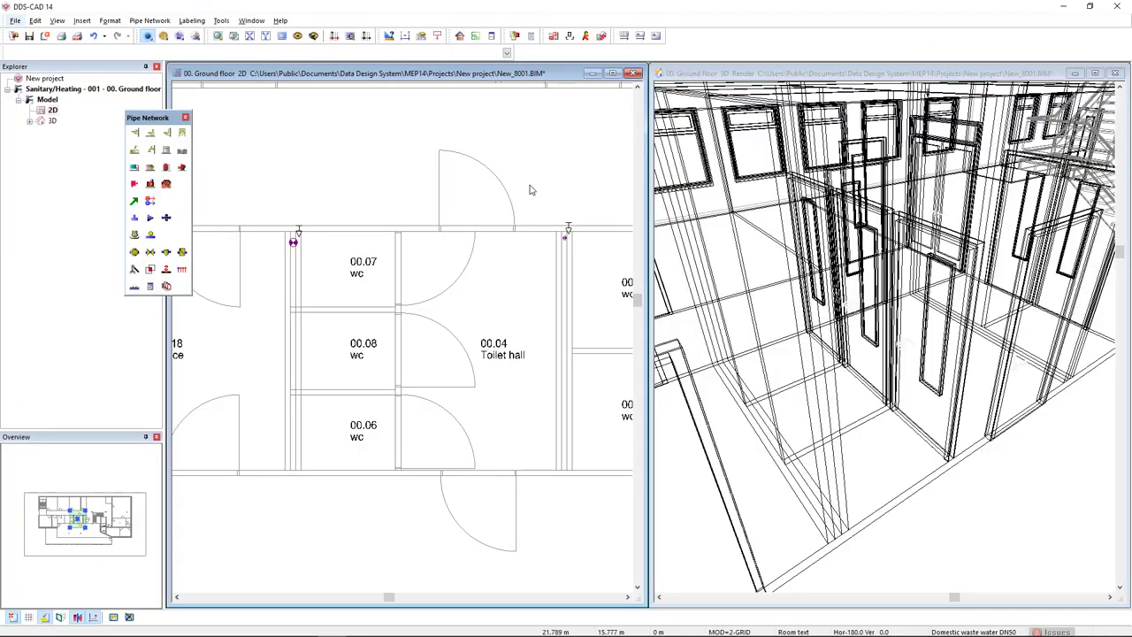
Paste the copied fixtures and pipes into the ground-floor toilet area at the wall corner below WC 00.06.
{"action": "right_click", "coordinate": [389, 194]}
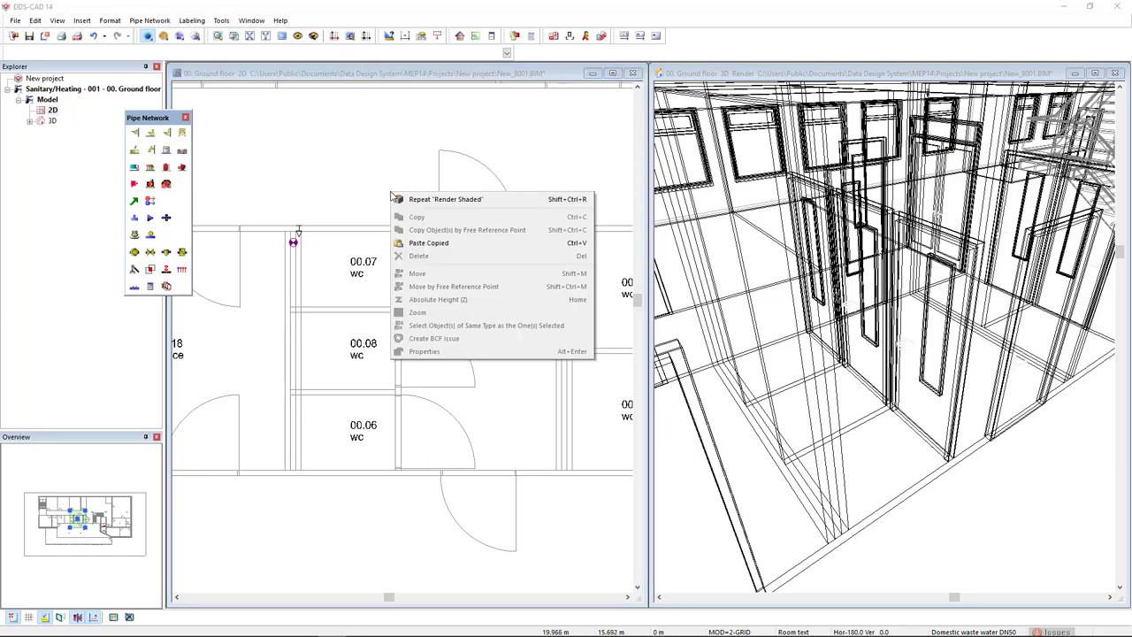
{"action": "left_click", "coordinate": [447, 249]}
{"action": "scroll", "coordinate": [370, 422], "scroll_direction": "up", "scroll_amount": 5}
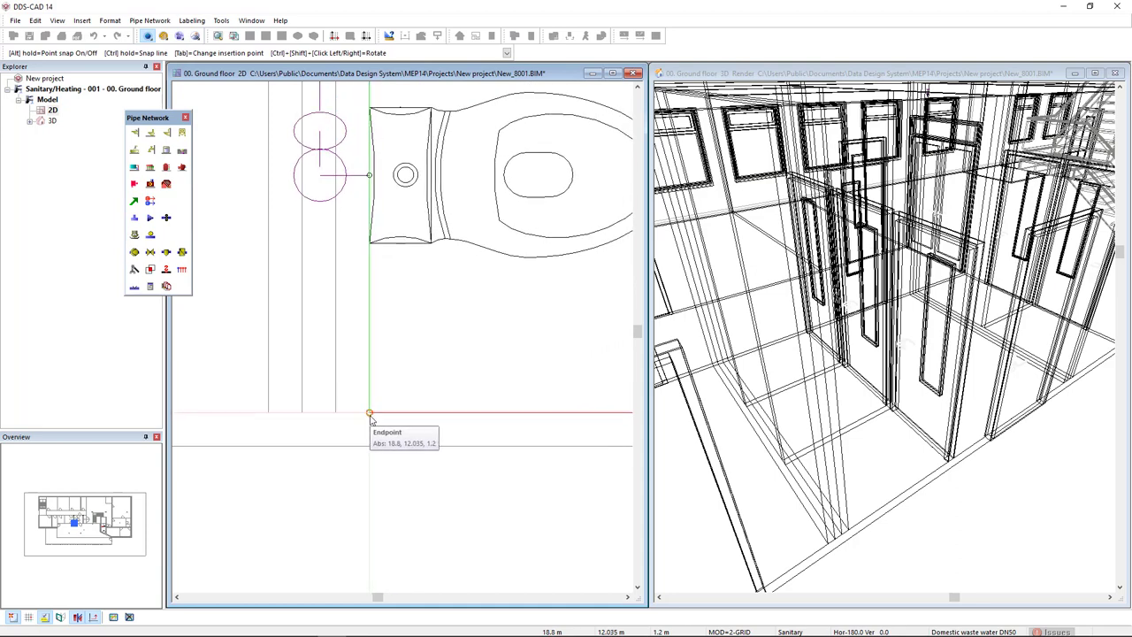
{"action": "scroll", "coordinate": [370, 421], "scroll_direction": "down", "scroll_amount": 4}
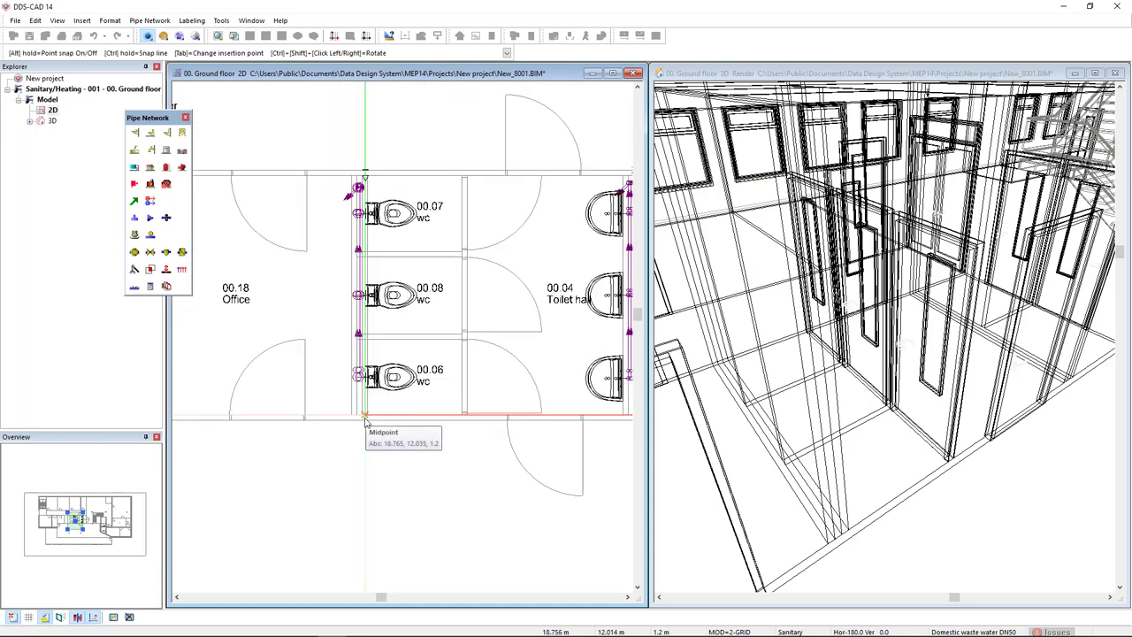
{"action": "key", "text": "Escape"}
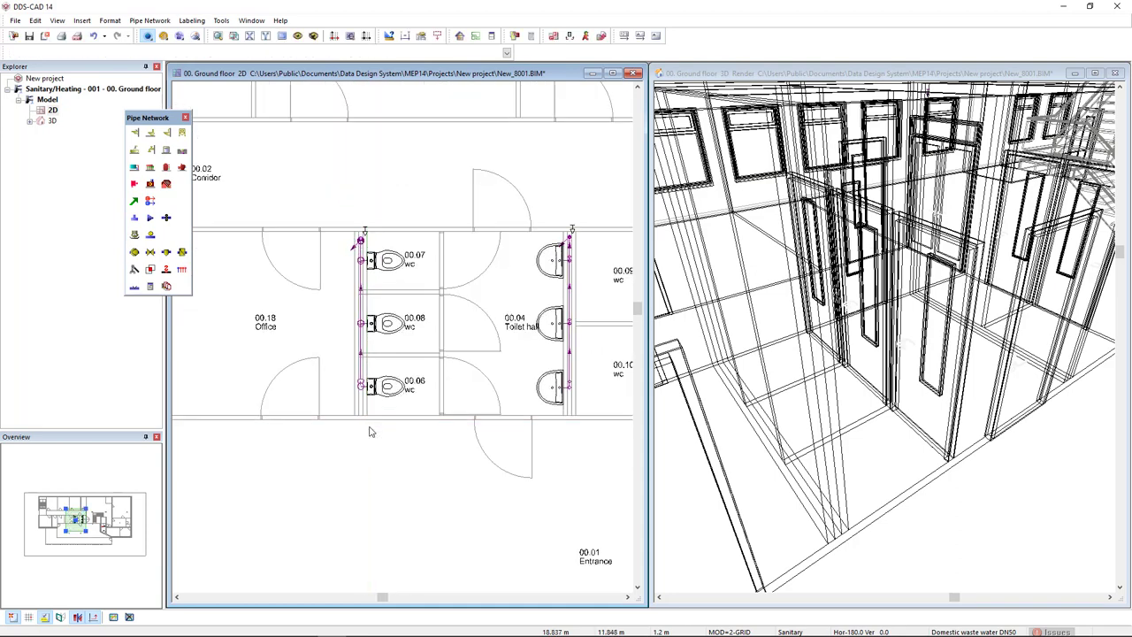
Delete the copied riser, its tee and the adjoining horizontal pipe piece at the uppermost ground-floor wash basin.
{"action": "left_click", "coordinate": [899, 439]}
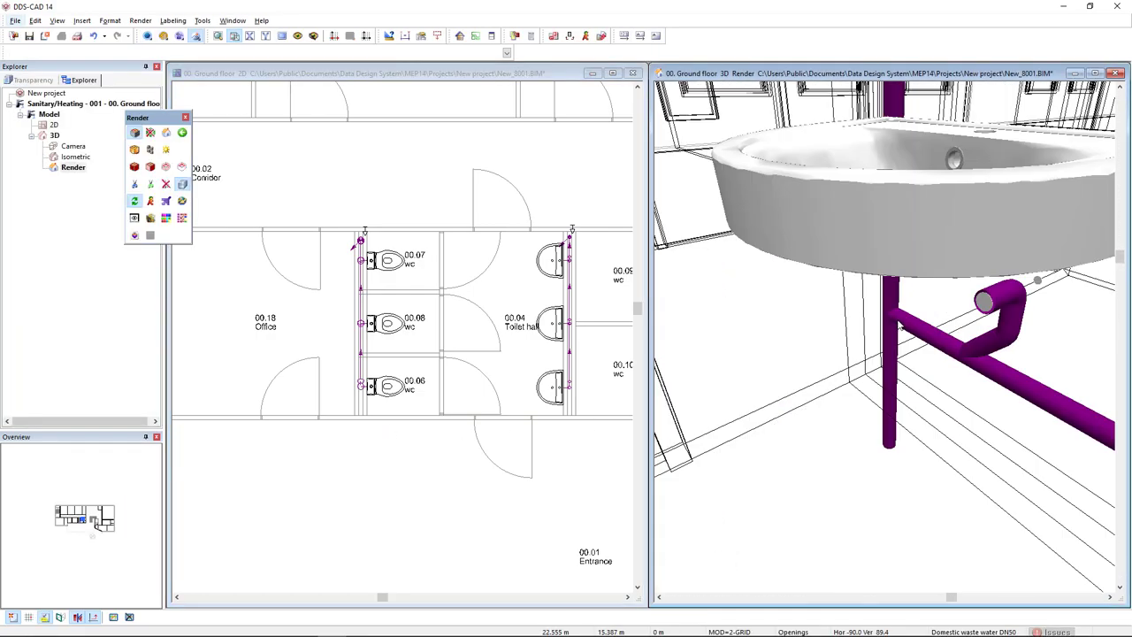
{"action": "scroll", "coordinate": [869, 333], "scroll_direction": "down", "scroll_amount": 3}
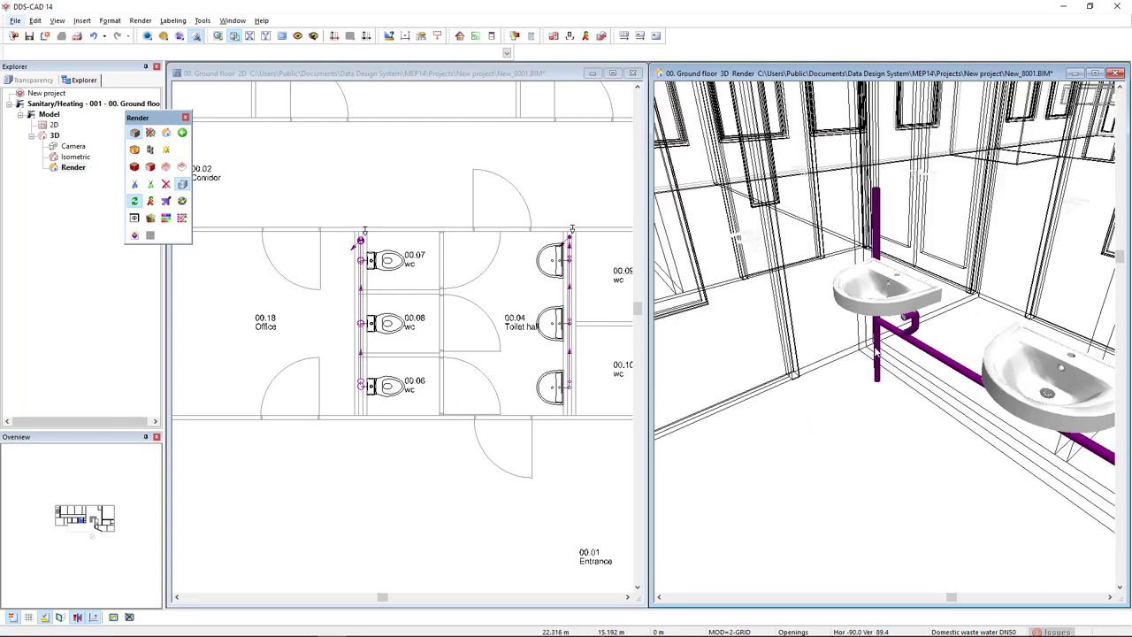
{"action": "scroll", "coordinate": [883, 349], "scroll_direction": "up", "scroll_amount": 4}
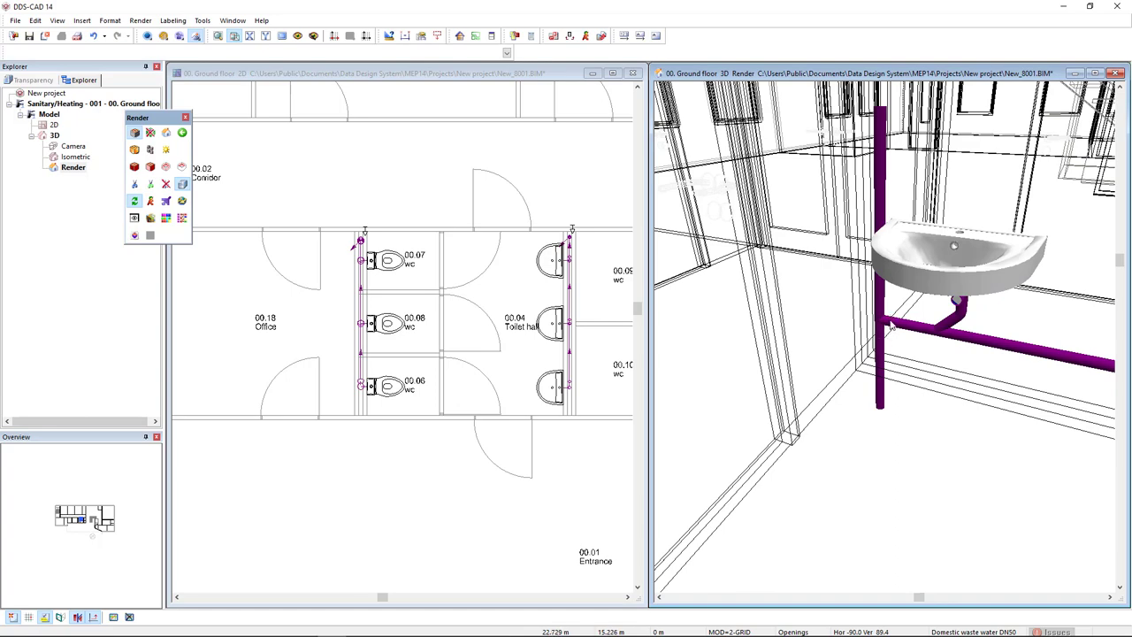
{"action": "left_click", "coordinate": [503, 302]}
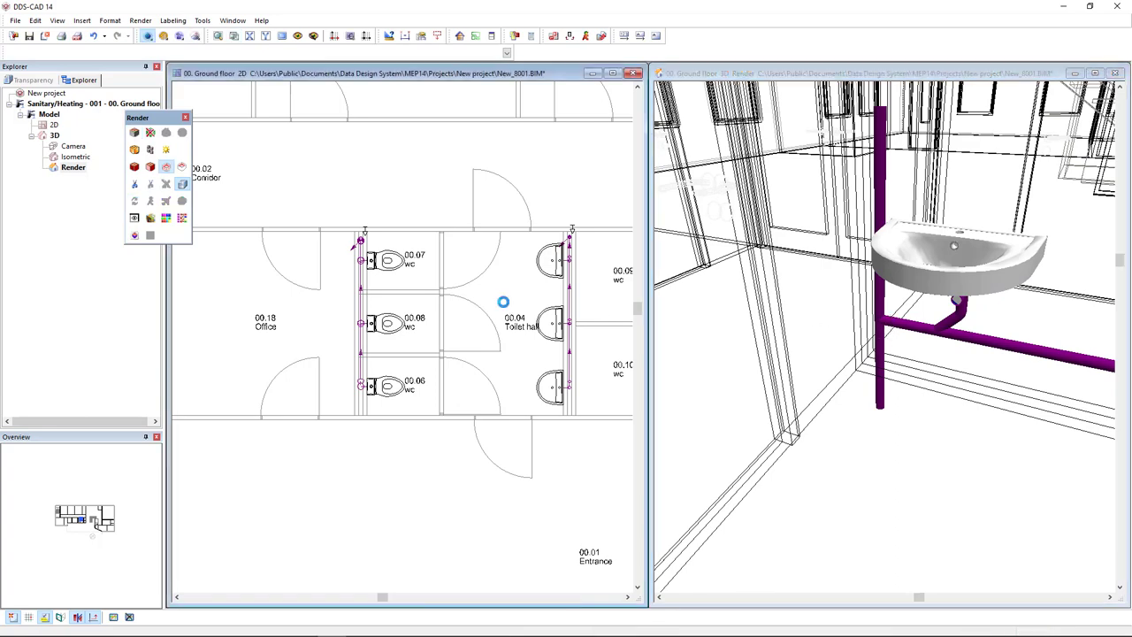
{"action": "scroll", "coordinate": [575, 241], "scroll_direction": "up", "scroll_amount": 4}
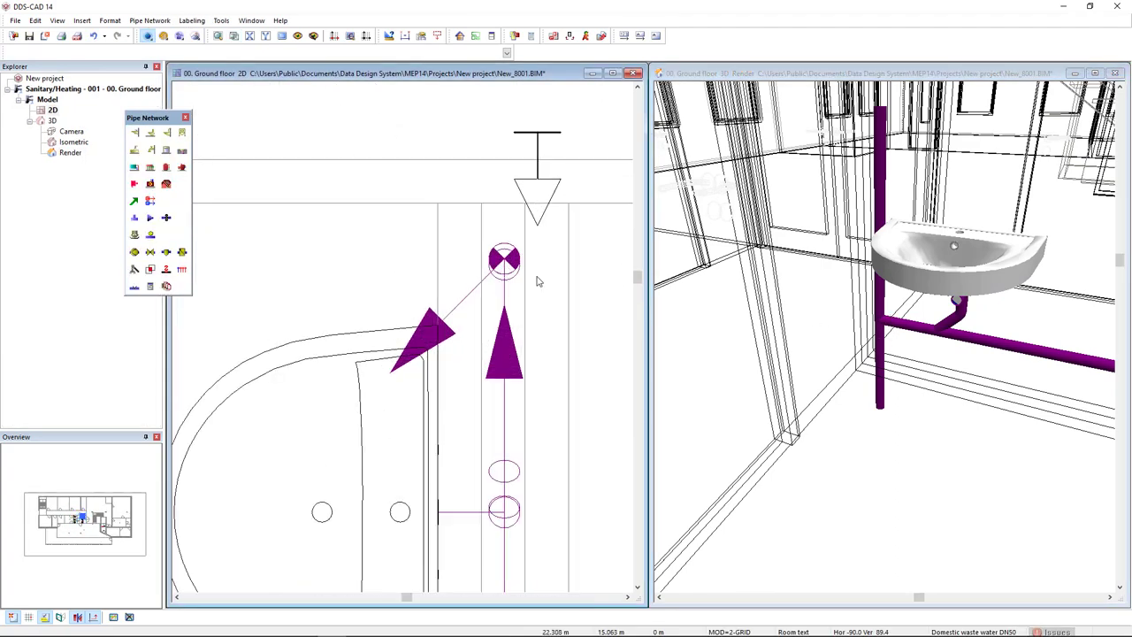
{"action": "left_click_drag", "start_coordinate": [425, 335], "coordinate": [570, 207]}
{"action": "left_click_drag", "start_coordinate": [368, 409], "coordinate": [619, 129]}
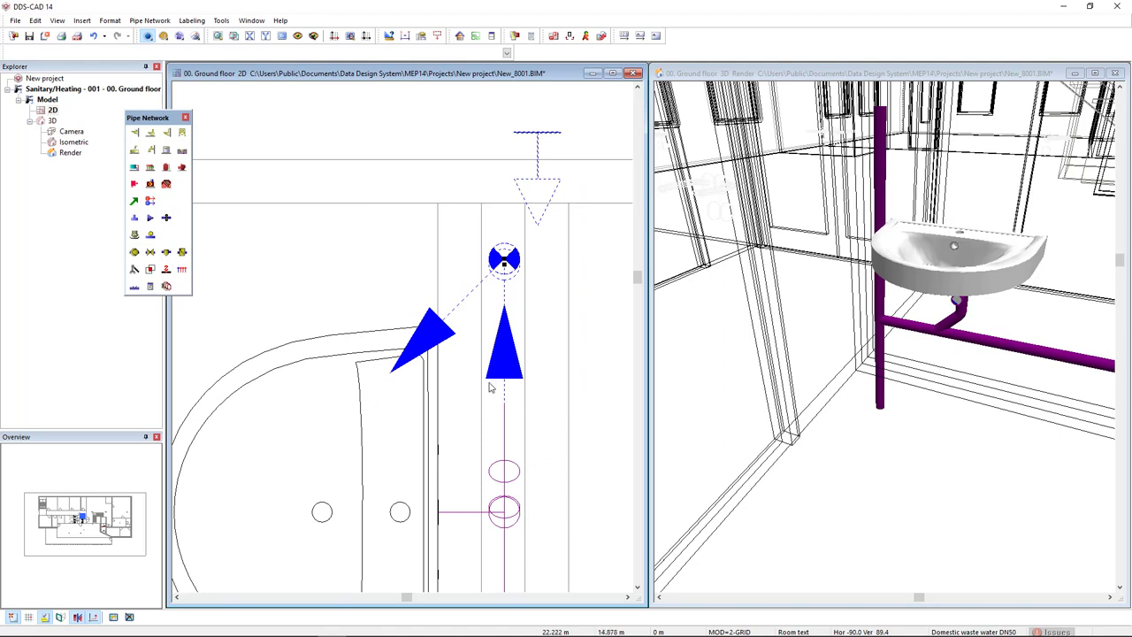
{"action": "key", "text": "Delete"}
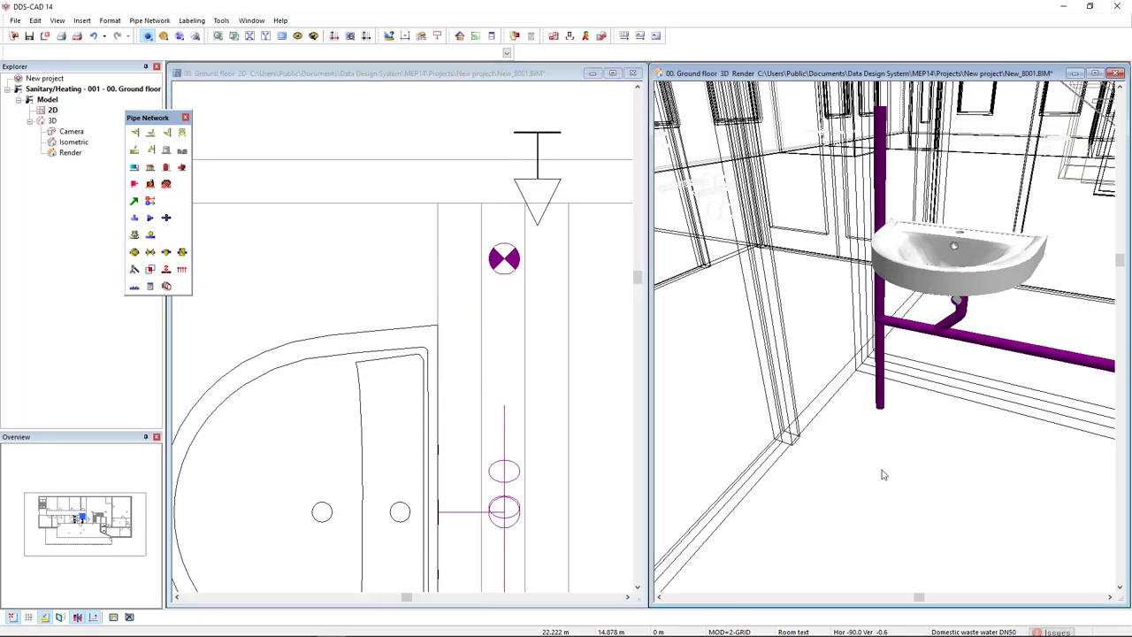
{"action": "left_click", "coordinate": [882, 469]}
{"action": "middle_click_drag", "start_coordinate": [925, 323], "coordinate": [902, 328]}
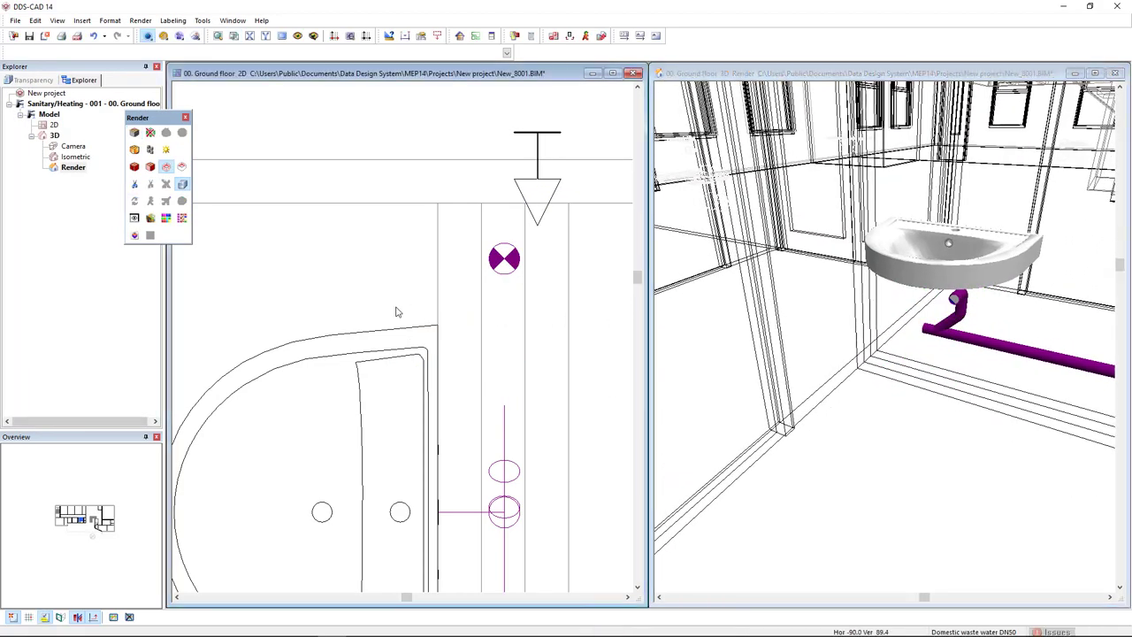
Delete the copied riser, its tee and the adjoining horizontal pipe piece at the uppermost toilet in WC 00.07.
{"action": "left_click", "coordinate": [392, 310]}
{"action": "scroll", "coordinate": [392, 310], "scroll_direction": "down", "scroll_amount": 3}
{"action": "scroll", "coordinate": [473, 333], "scroll_direction": "up", "scroll_amount": 6}
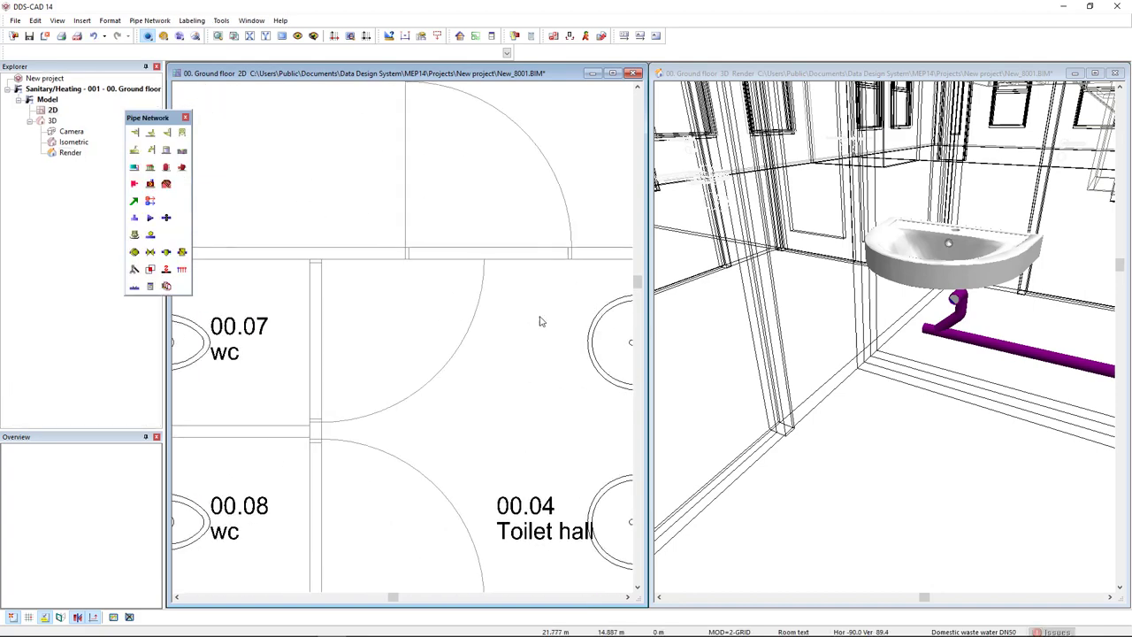
{"action": "scroll", "coordinate": [474, 333], "scroll_direction": "down", "scroll_amount": 3}
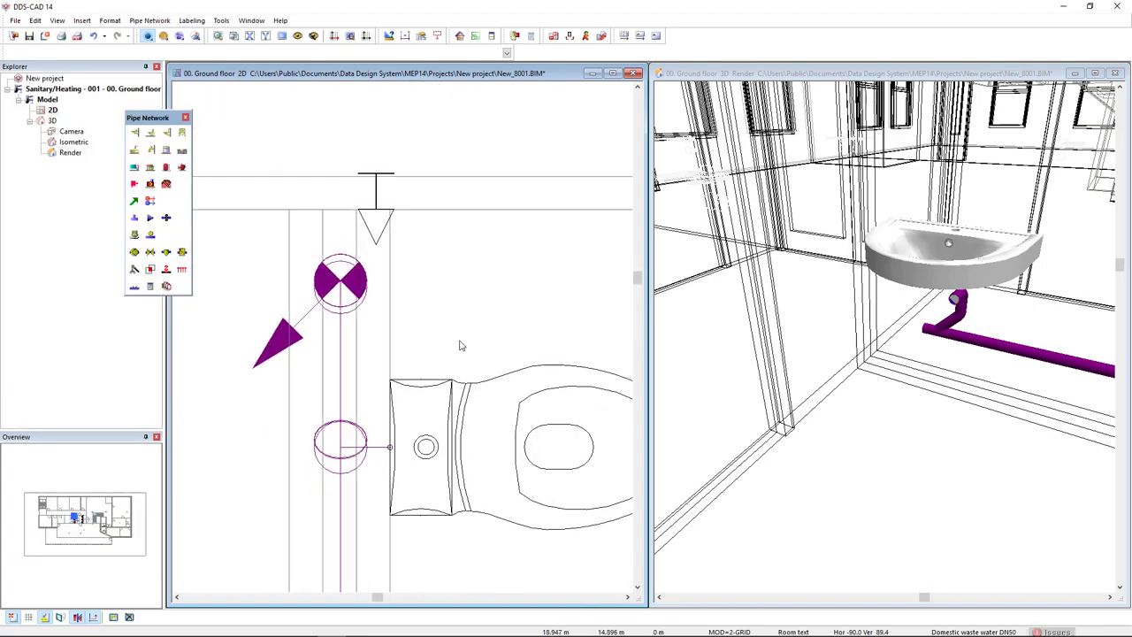
{"action": "left_click_drag", "start_coordinate": [395, 292], "coordinate": [565, 121]}
{"action": "scroll", "coordinate": [541, 216], "scroll_direction": "up", "scroll_amount": 1}
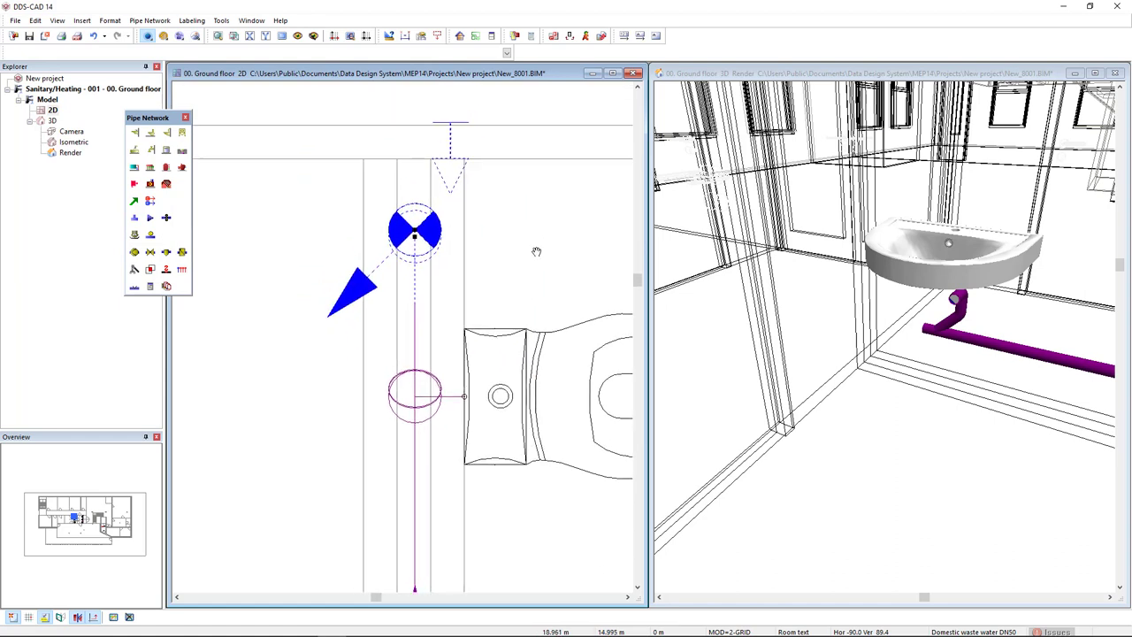
{"action": "scroll", "coordinate": [526, 265], "scroll_direction": "down", "scroll_amount": 1}
{"action": "left_click", "coordinate": [522, 276]}
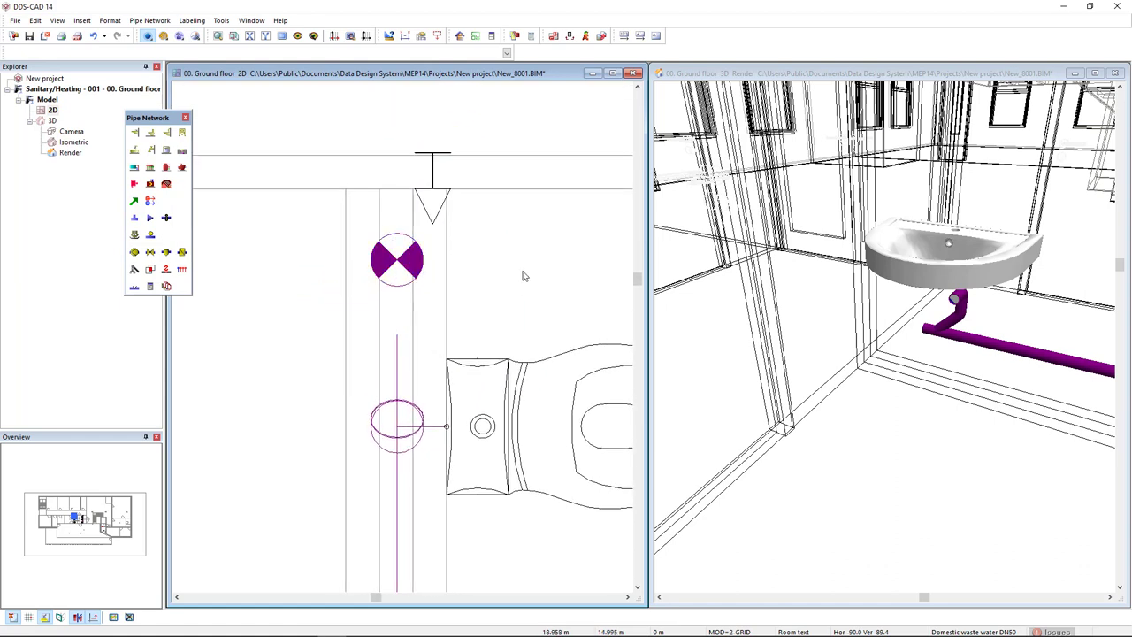
Run a DN100 domestic waste water riser from the connection symbol near WC 00.07 through to the next storey.
{"action": "left_click", "coordinate": [781, 425]}
{"action": "left_click_drag", "start_coordinate": [781, 424], "coordinate": [864, 382]}
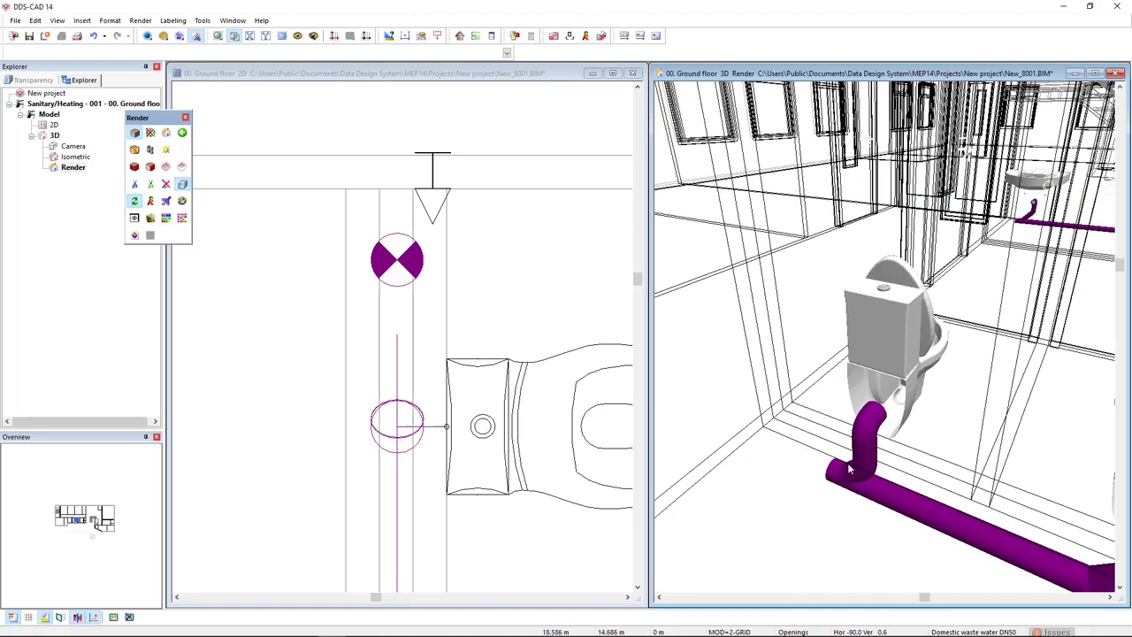
{"action": "left_click", "coordinate": [517, 286]}
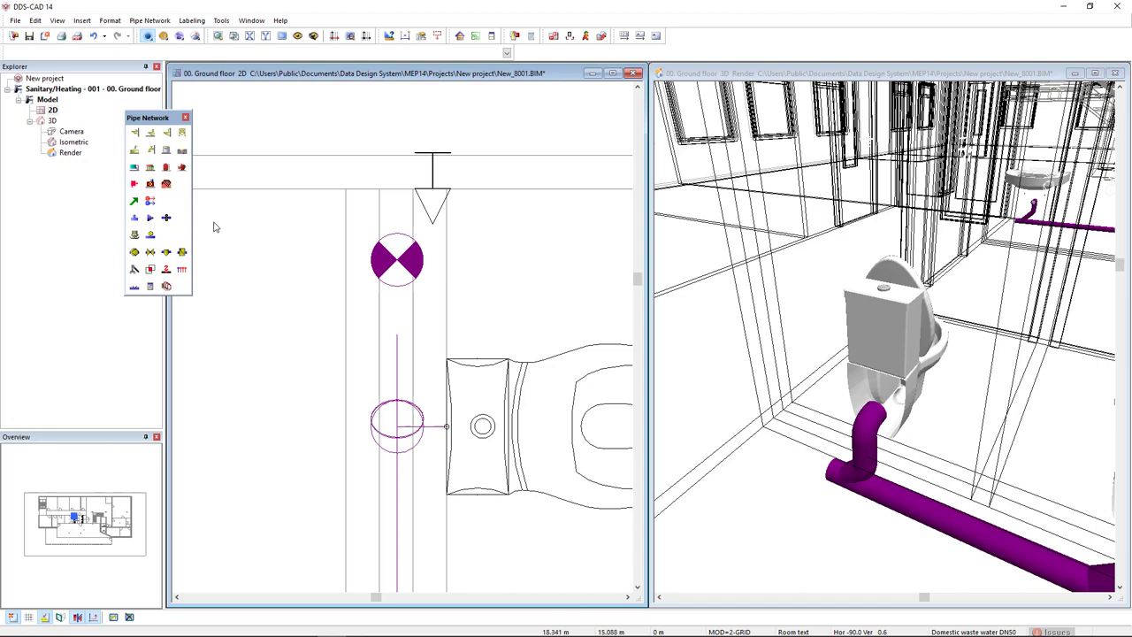
{"action": "left_click", "coordinate": [137, 218]}
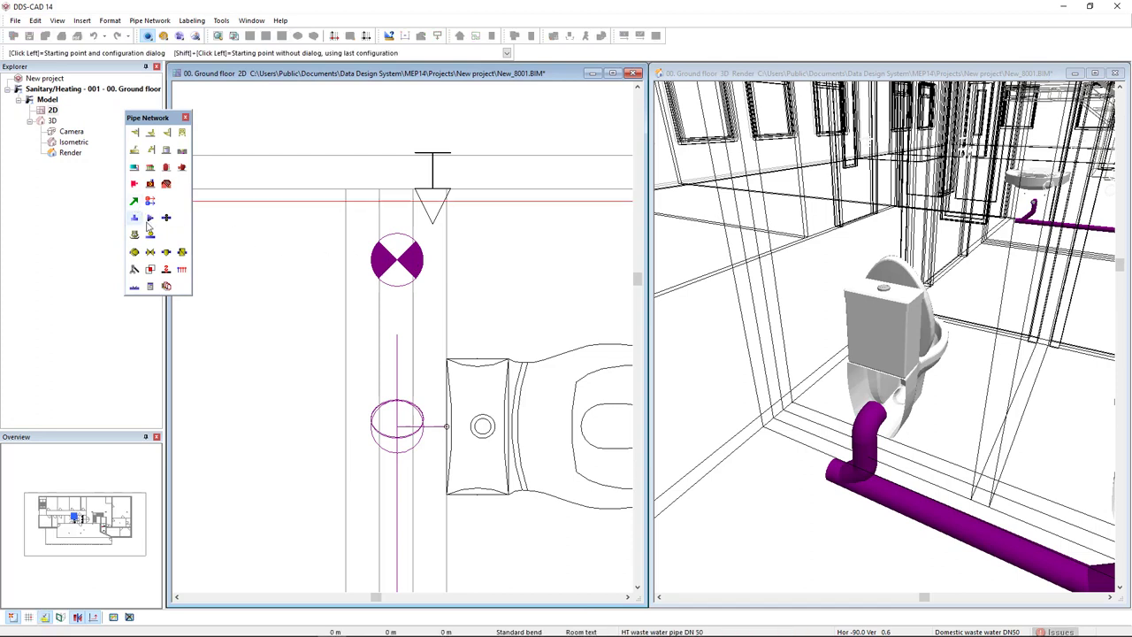
{"action": "left_click", "coordinate": [397, 259]}
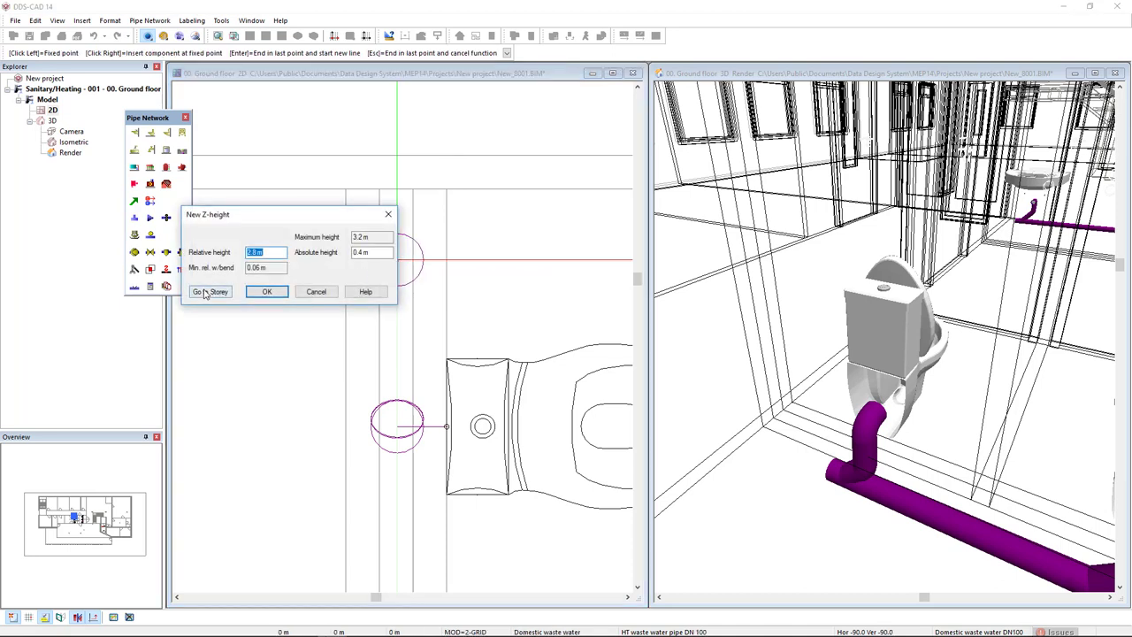
{"action": "left_click", "coordinate": [210, 292]}
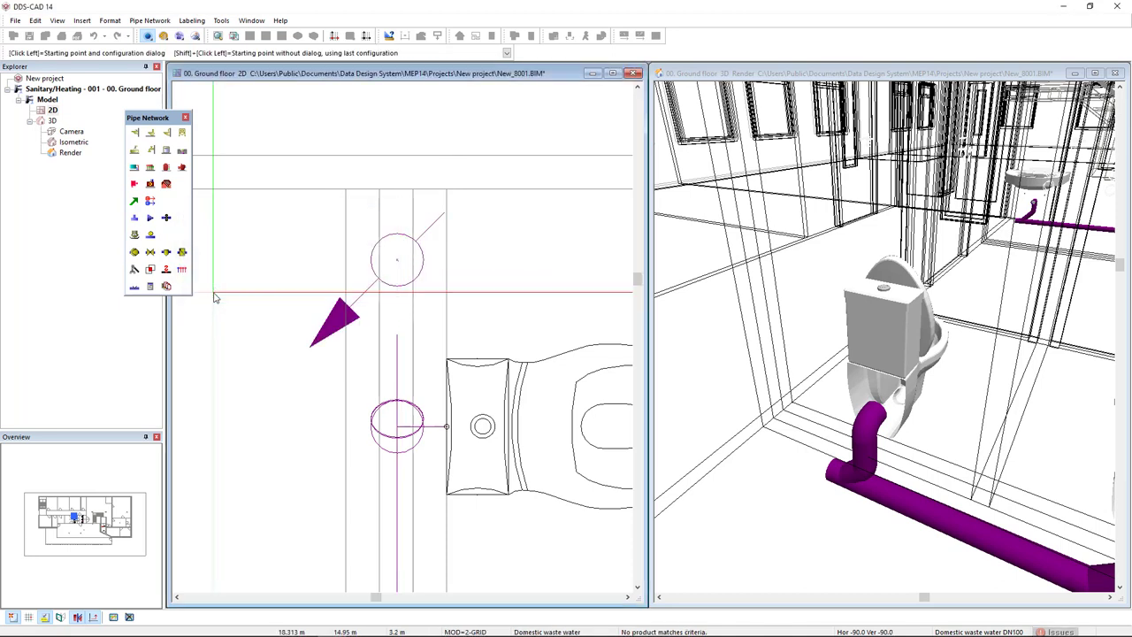
Run a DN50 domestic waste water riser from the connection symbol at the uppermost wash basin through to the next storey.
{"action": "scroll", "coordinate": [526, 327], "scroll_direction": "up", "scroll_amount": 5}
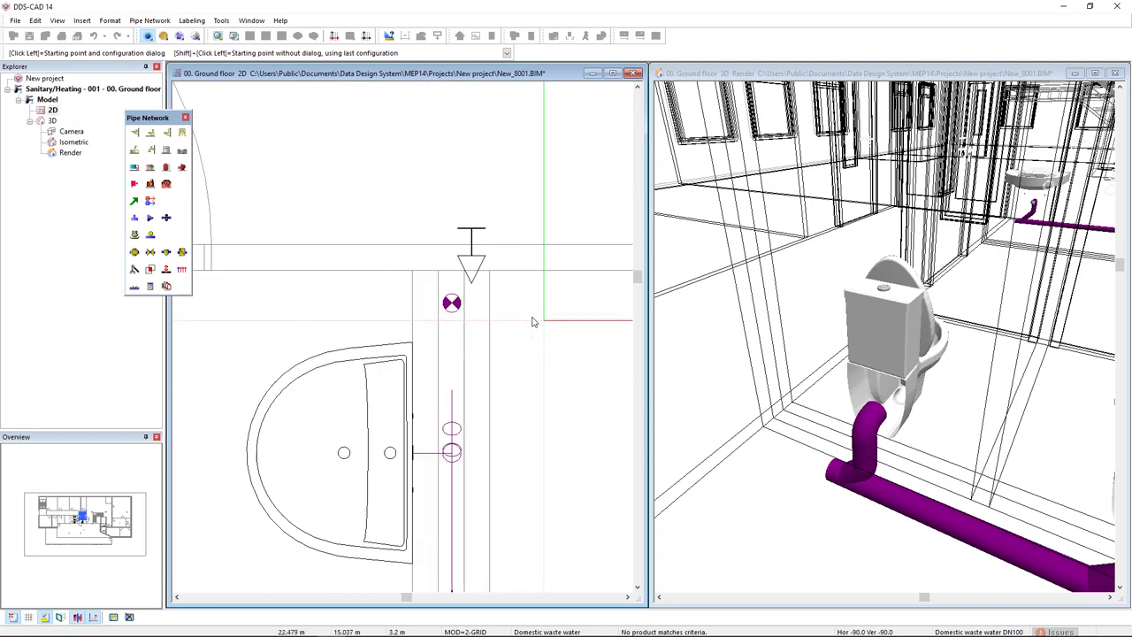
{"action": "left_click", "coordinate": [423, 289]}
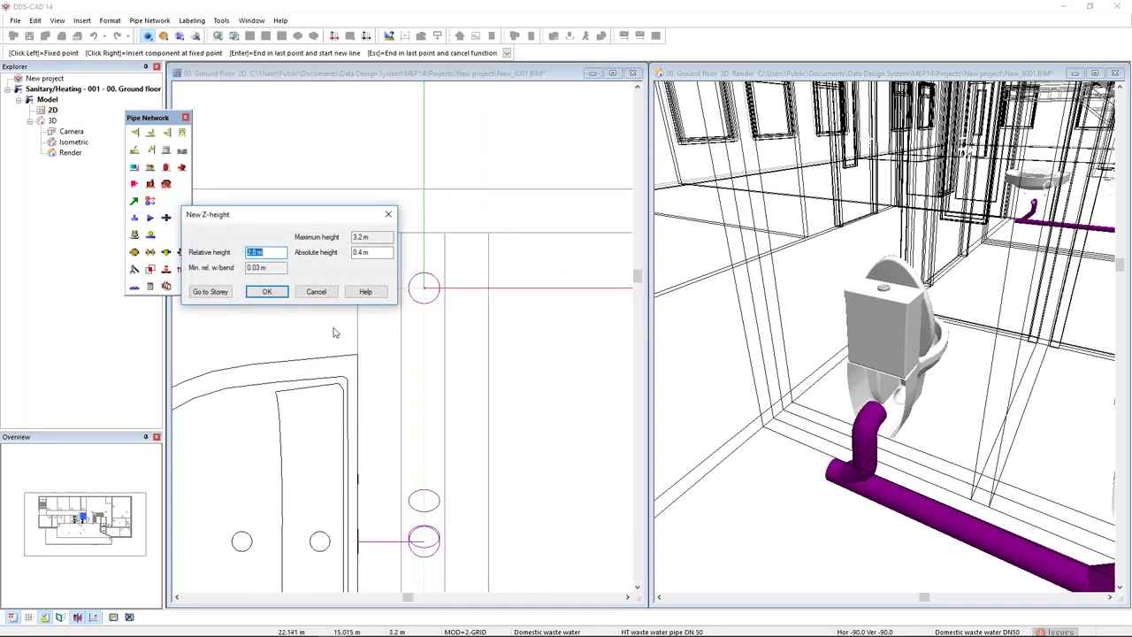
{"action": "left_click", "coordinate": [211, 293]}
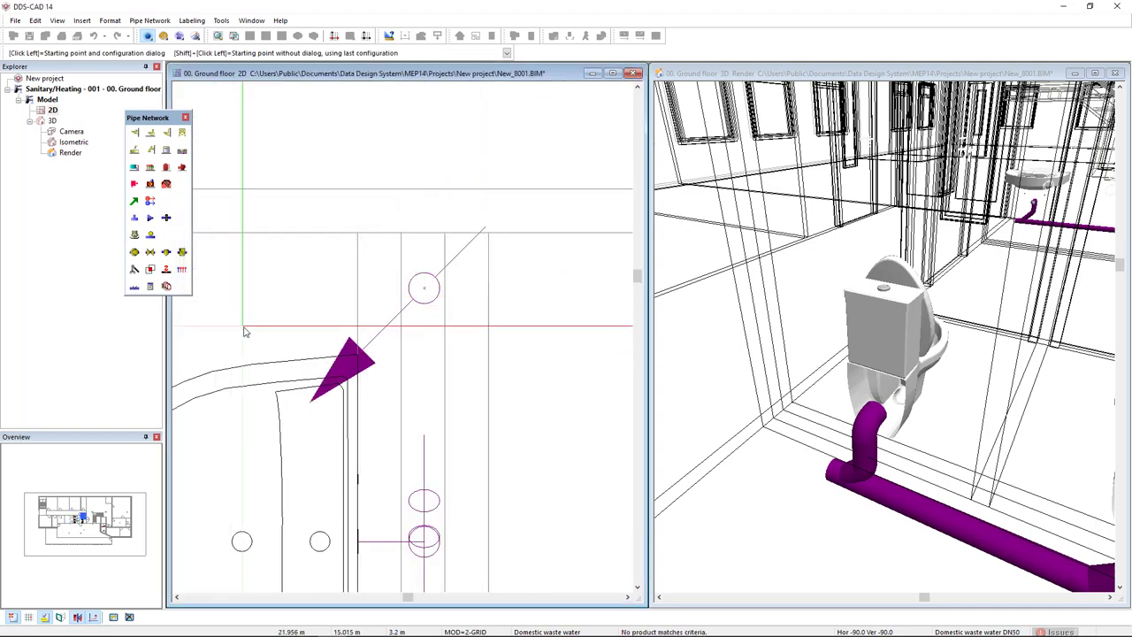
{"action": "key", "text": "Escape"}
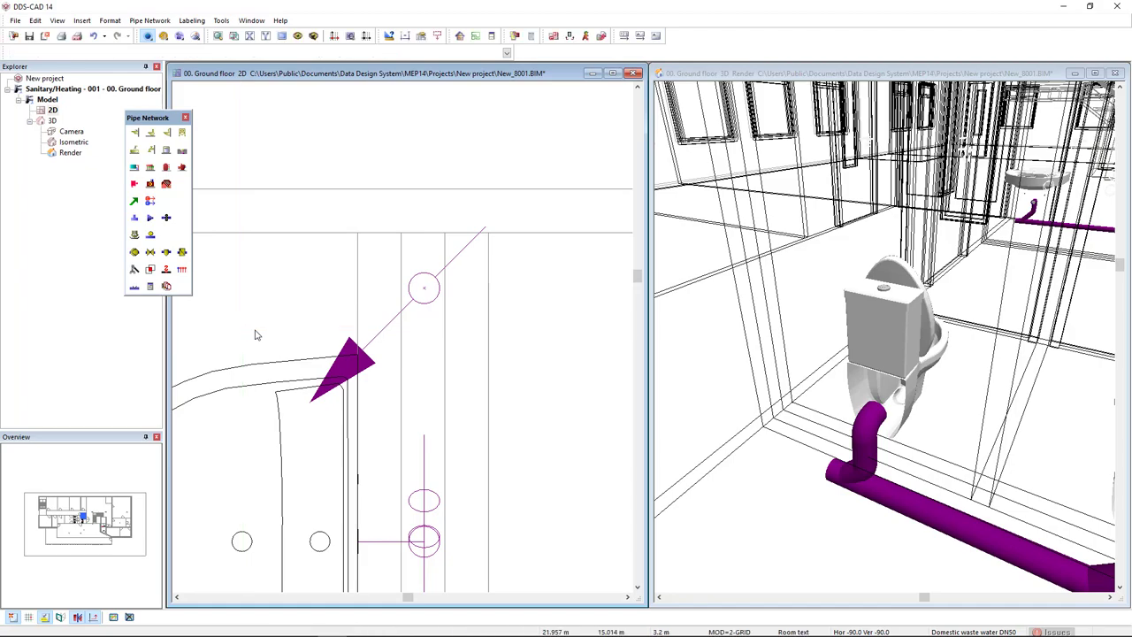
Extend the open end of the horizontal pipe at the uppermost wash basin to the centre of the new DN50 riser.
{"action": "left_click", "coordinate": [753, 456]}
{"action": "scroll", "coordinate": [775, 485], "scroll_direction": "down", "scroll_amount": 5}
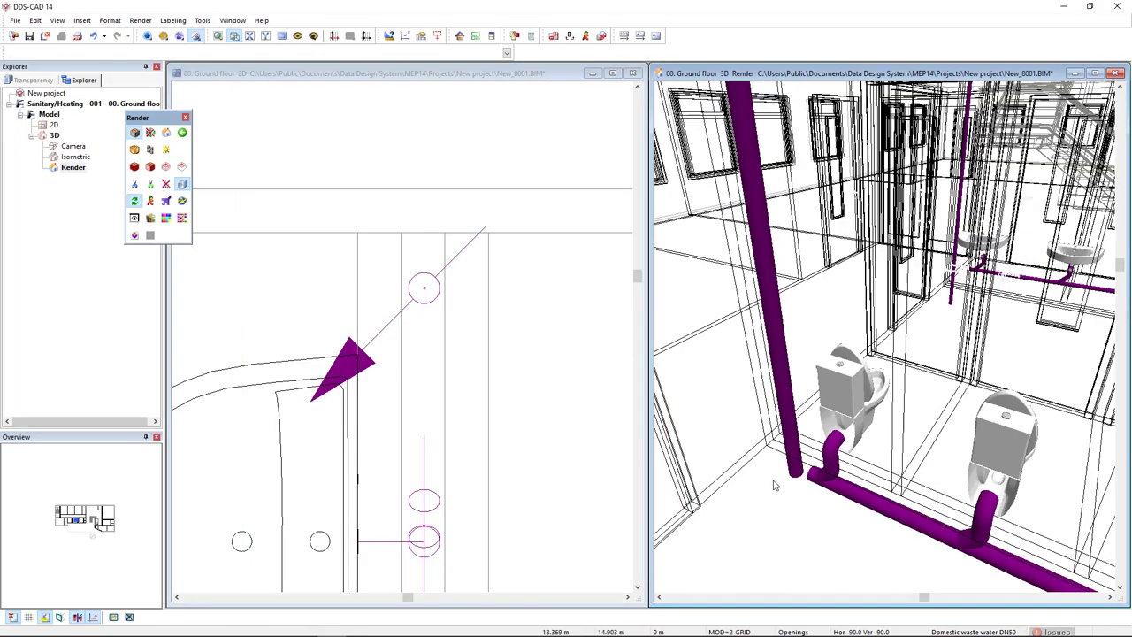
{"action": "middle_click_drag", "start_coordinate": [837, 408], "coordinate": [804, 433]}
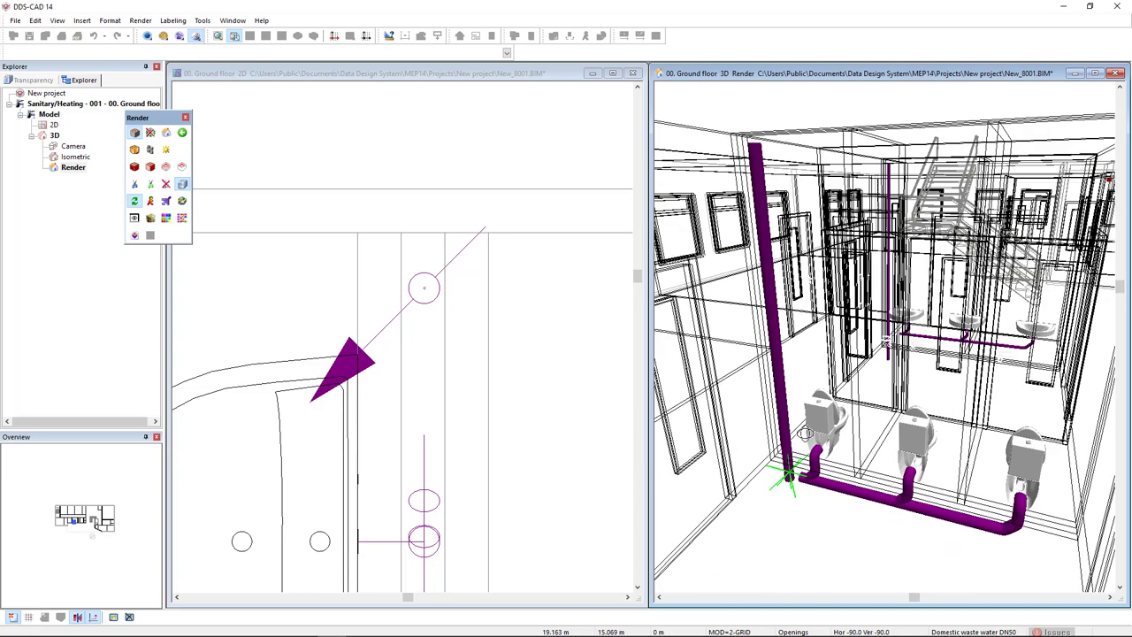
{"action": "scroll", "coordinate": [804, 481], "scroll_direction": "up", "scroll_amount": 5}
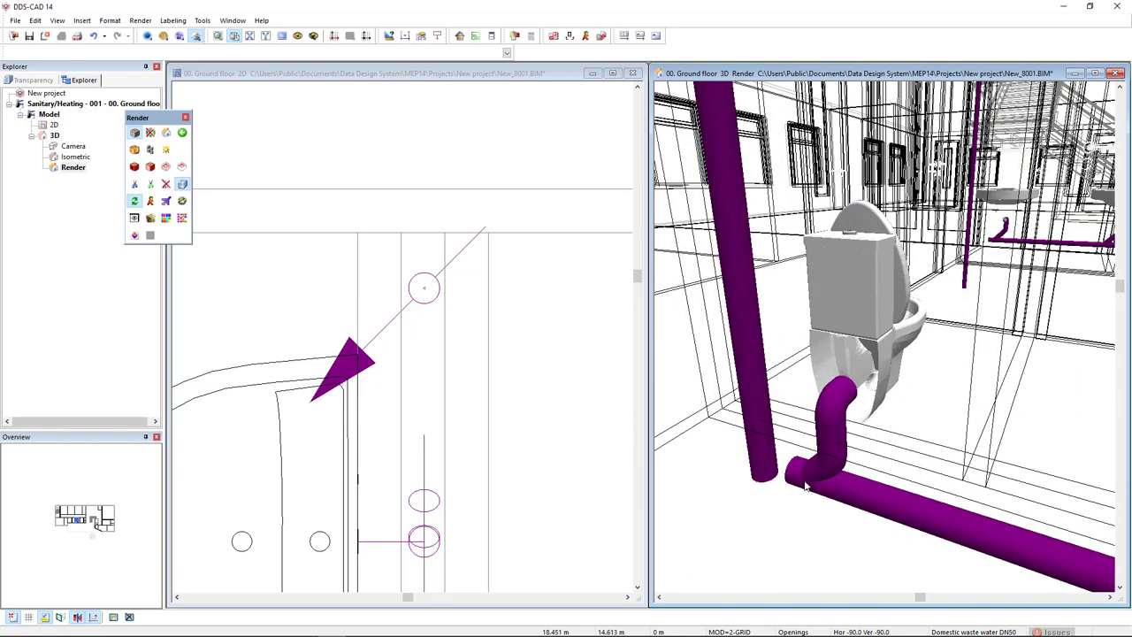
{"action": "left_click", "coordinate": [510, 458]}
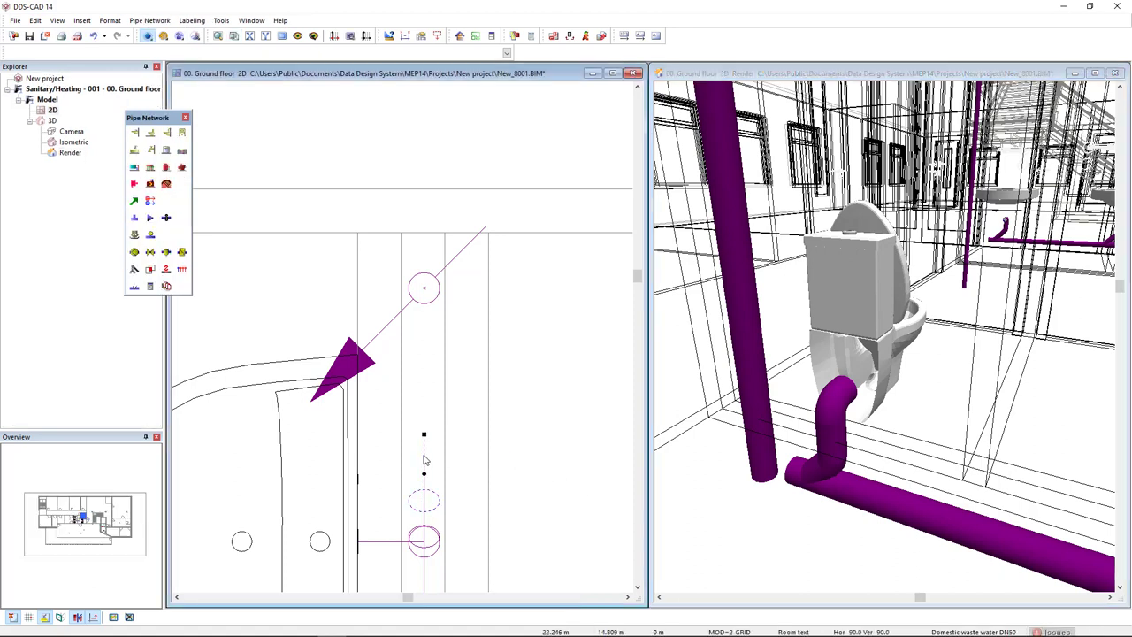
{"action": "middle_click_drag", "start_coordinate": [443, 454], "coordinate": [496, 405]}
{"action": "left_click", "coordinate": [464, 412]}
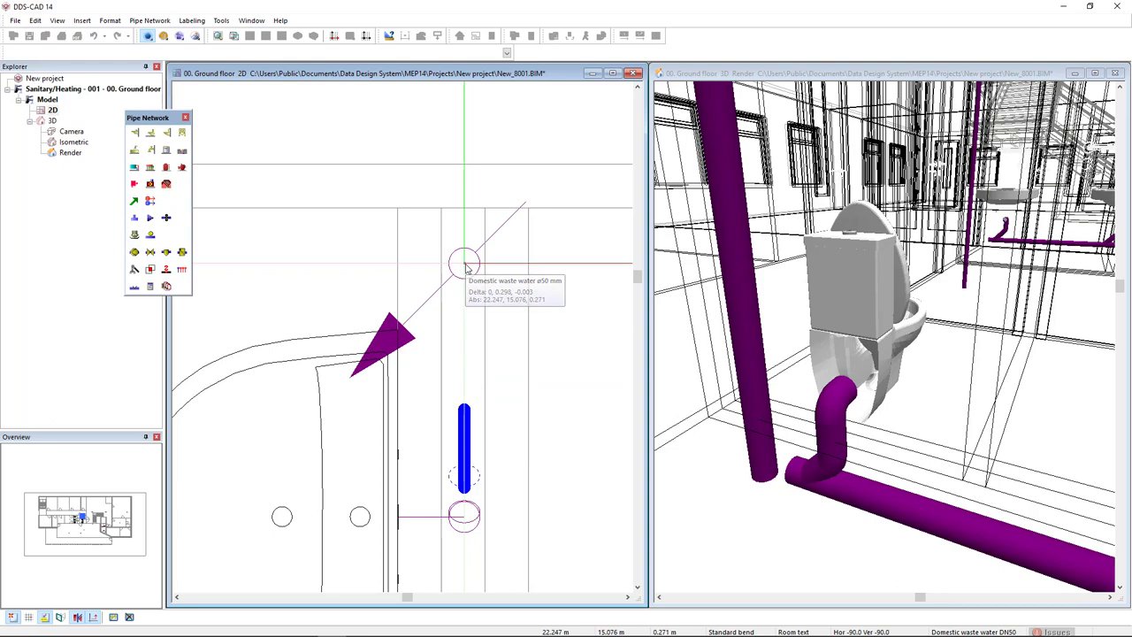
{"action": "left_click", "coordinate": [464, 264]}
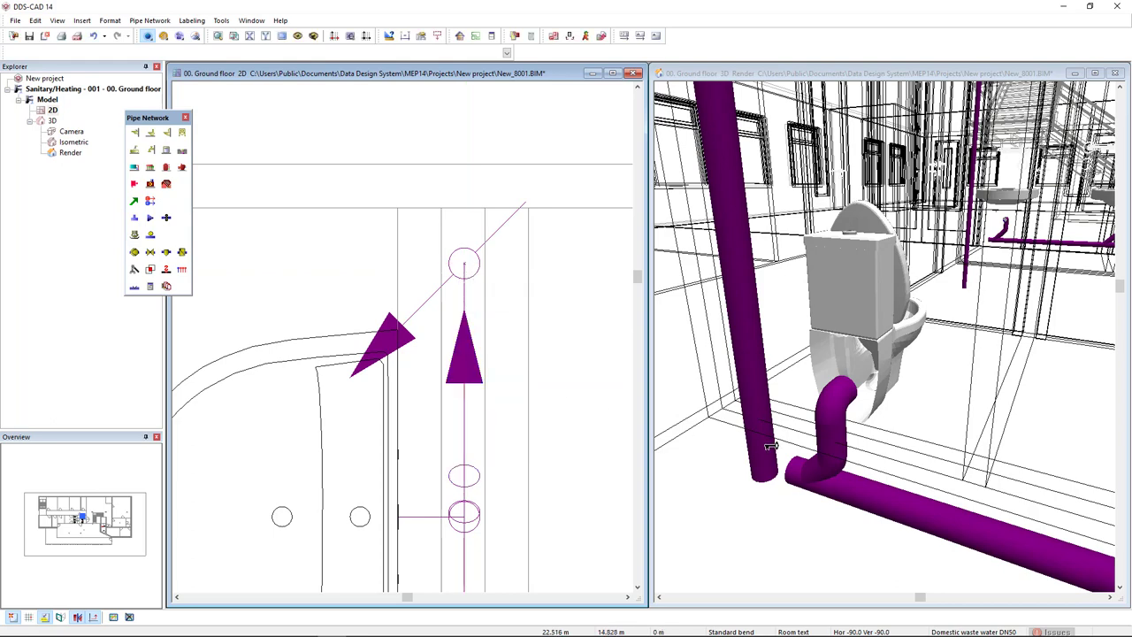
Extend the open end of the horizontal pipe at WC 00.07 to the centre of the new DN100 riser.
{"action": "left_click_drag", "start_coordinate": [919, 386], "coordinate": [828, 443]}
{"action": "left_click", "coordinate": [308, 394]}
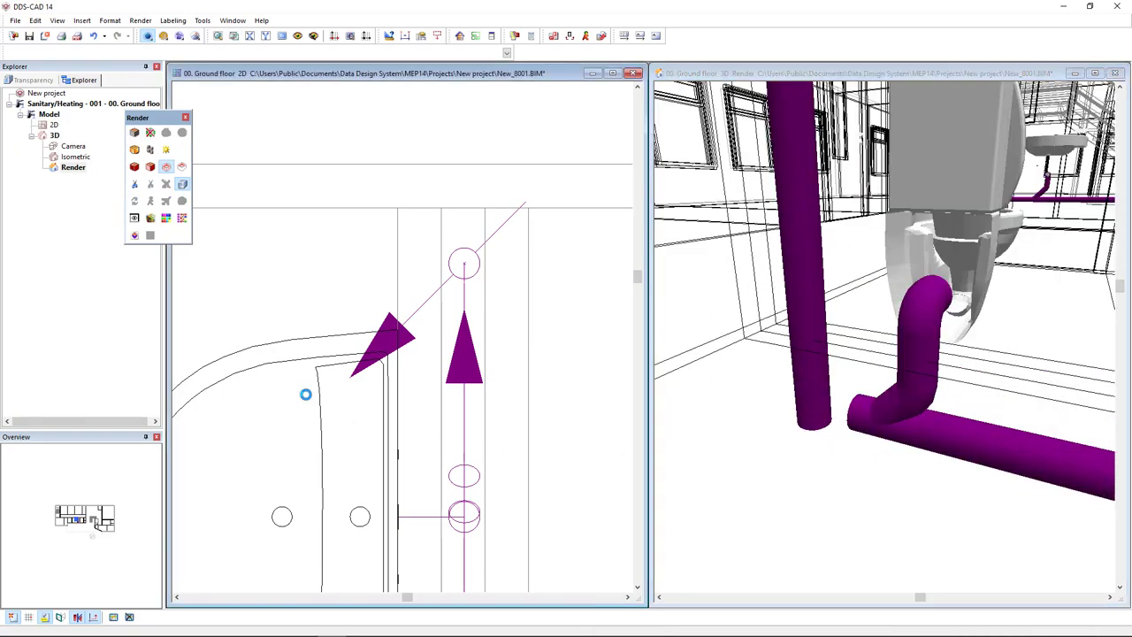
{"action": "scroll", "coordinate": [305, 394], "scroll_direction": "down", "scroll_amount": 3}
{"action": "middle_click_drag", "start_coordinate": [442, 398], "coordinate": [303, 380]}
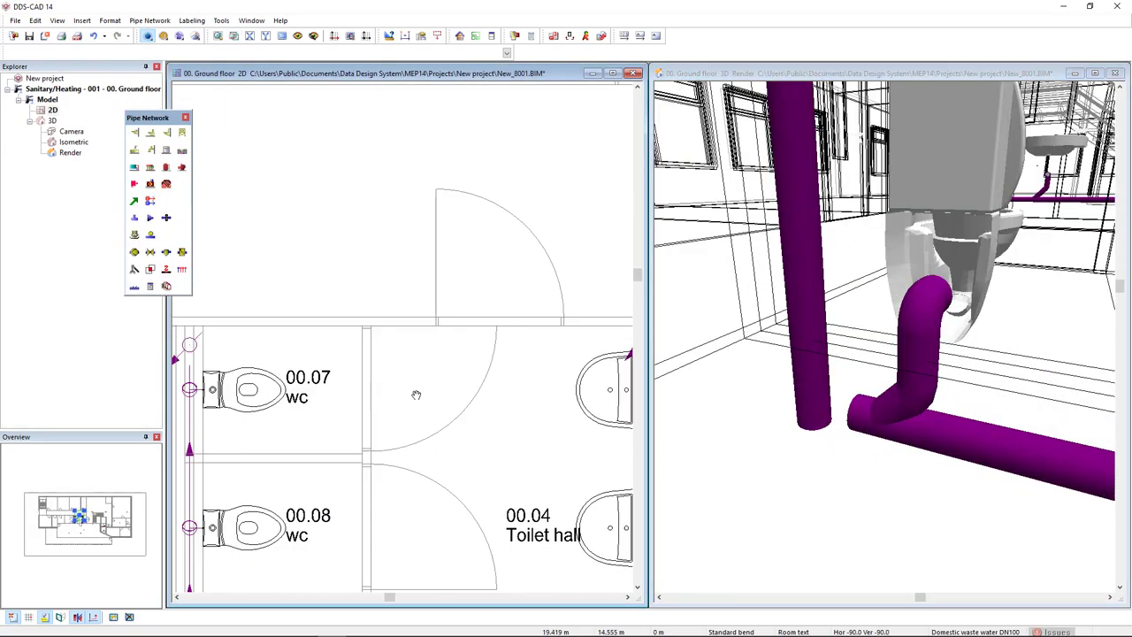
{"action": "scroll", "coordinate": [520, 347], "scroll_direction": "up", "scroll_amount": 2}
{"action": "scroll", "coordinate": [519, 348], "scroll_direction": "up", "scroll_amount": 3}
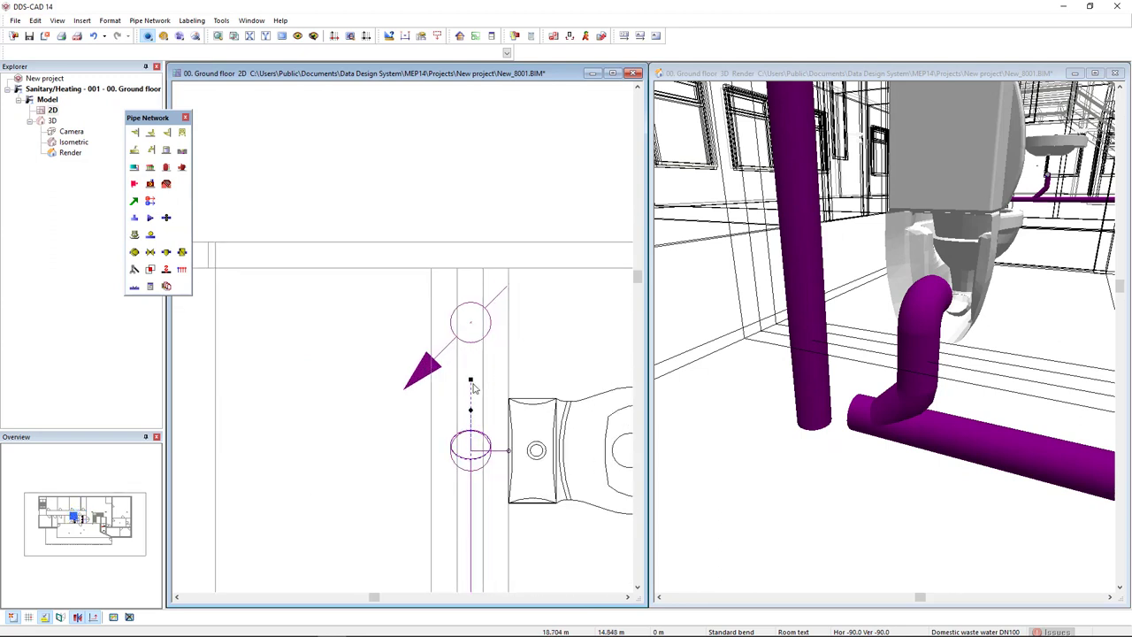
{"action": "left_click", "coordinate": [471, 383]}
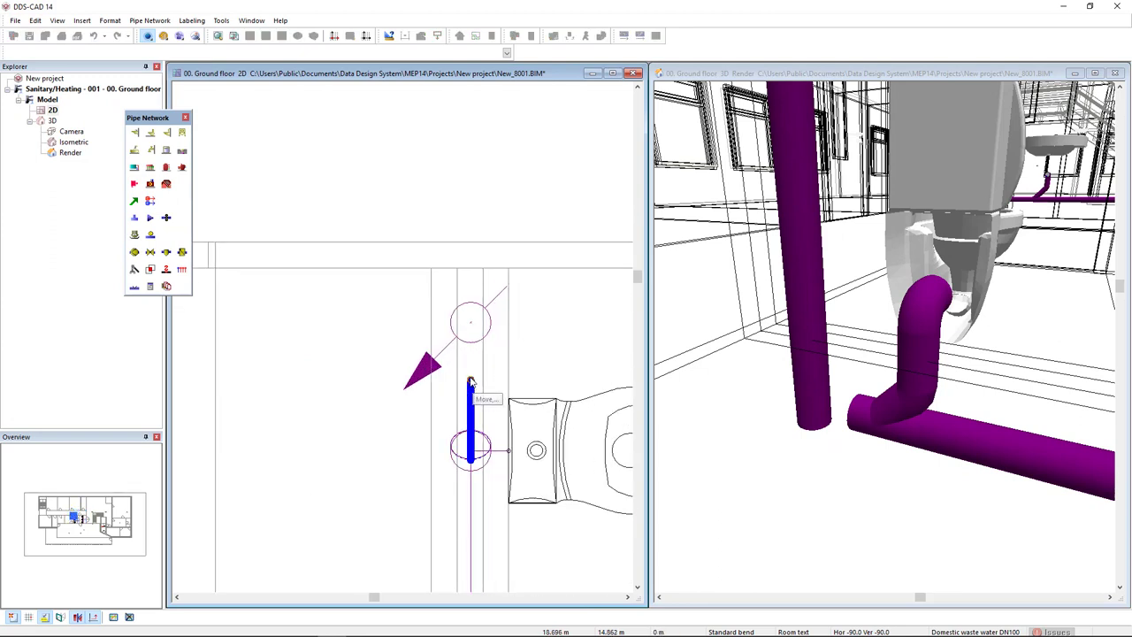
{"action": "left_click", "coordinate": [471, 324]}
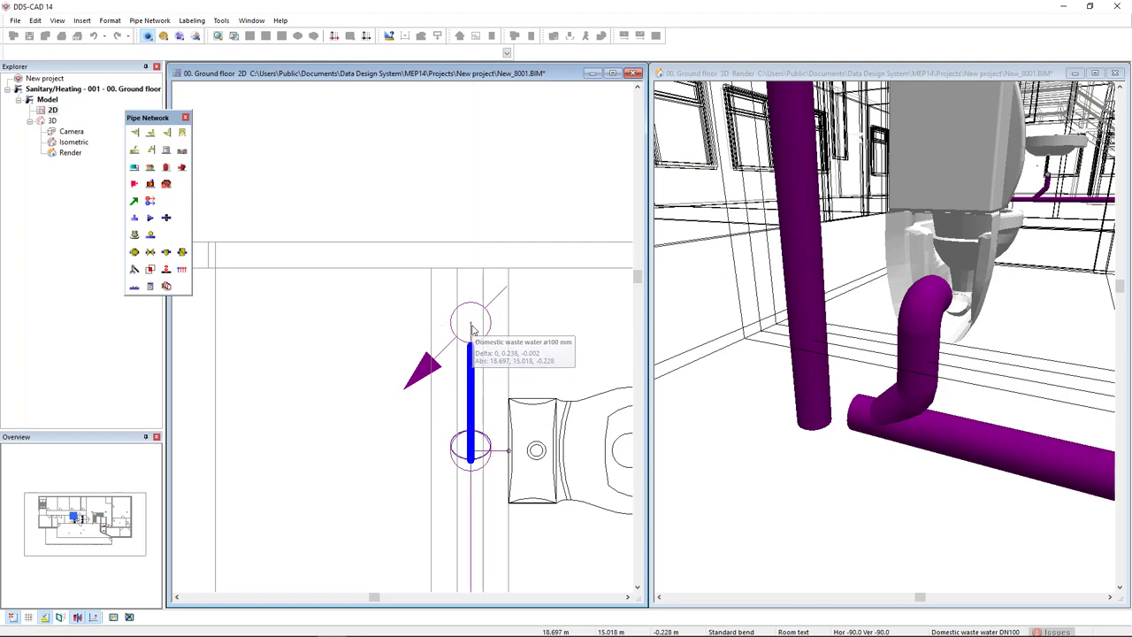
{"action": "left_click", "coordinate": [748, 458]}
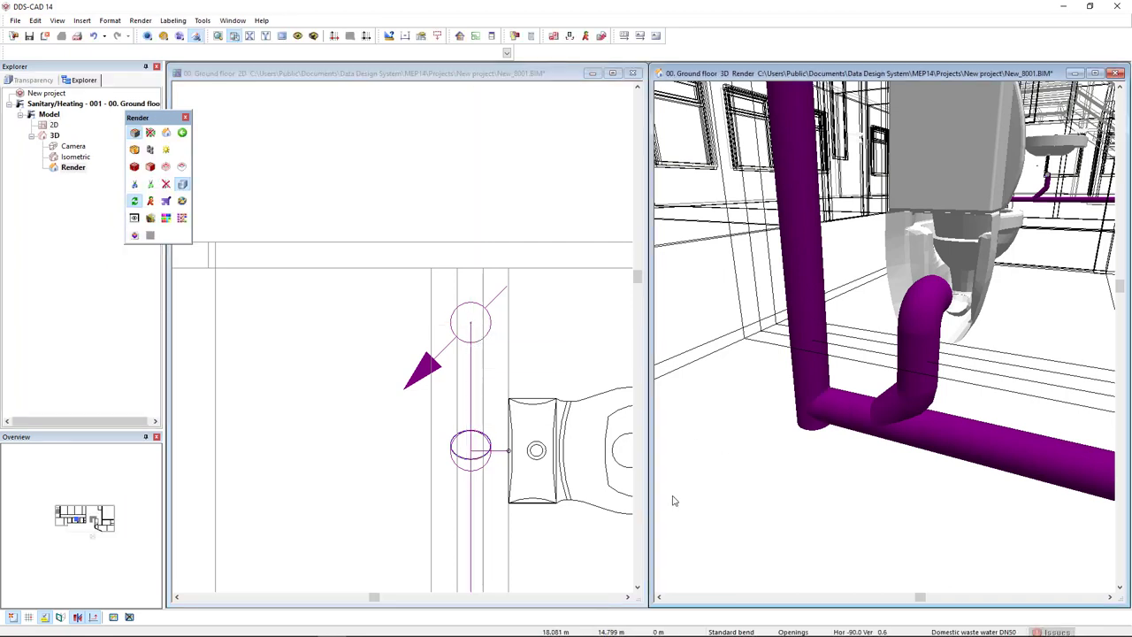
Close the ground-floor model with its changes saved and open the -01. Foundation model.
{"action": "left_click", "coordinate": [413, 448]}
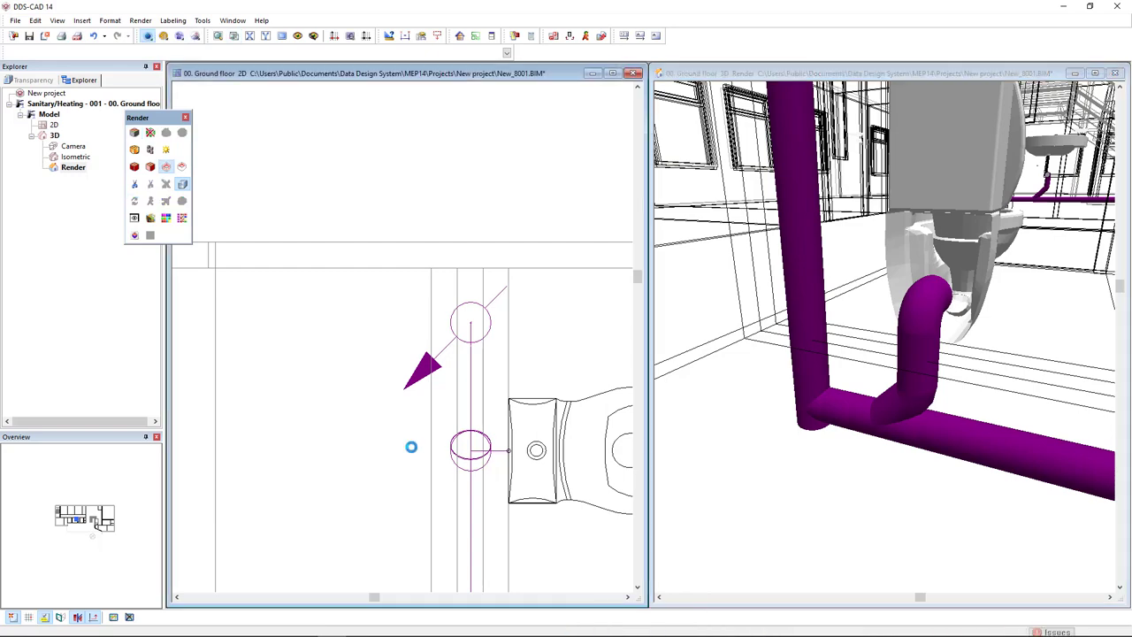
{"action": "scroll", "coordinate": [412, 453], "scroll_direction": "down", "scroll_amount": 3}
{"action": "middle_click_drag", "start_coordinate": [498, 493], "coordinate": [383, 367]}
{"action": "scroll", "coordinate": [383, 366], "scroll_direction": "down", "scroll_amount": 2}
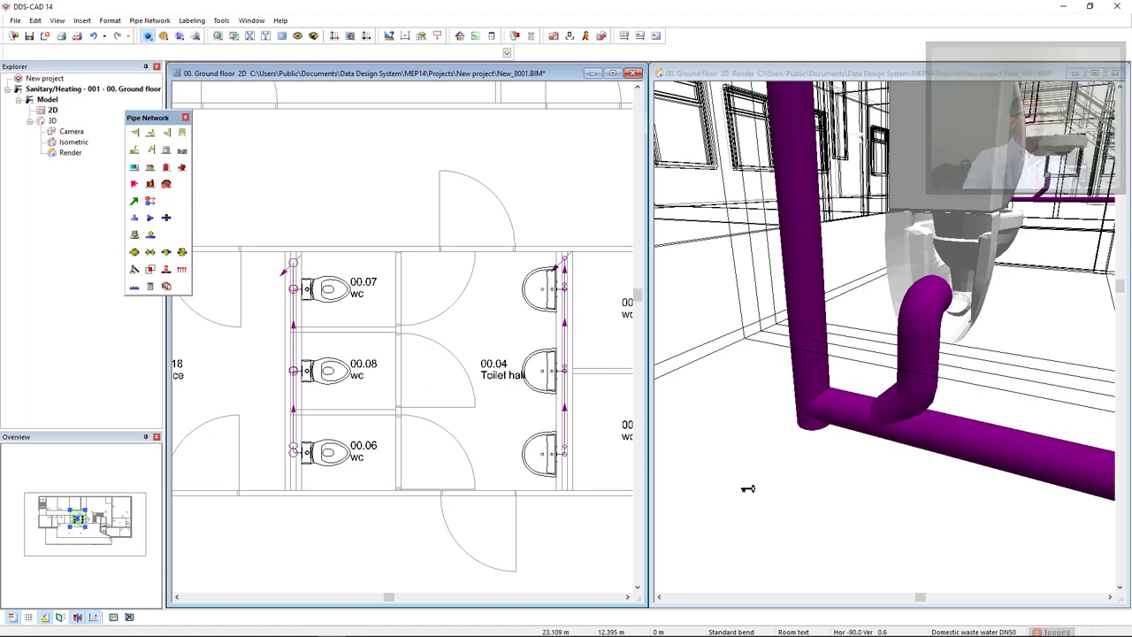
{"action": "left_click", "coordinate": [632, 72]}
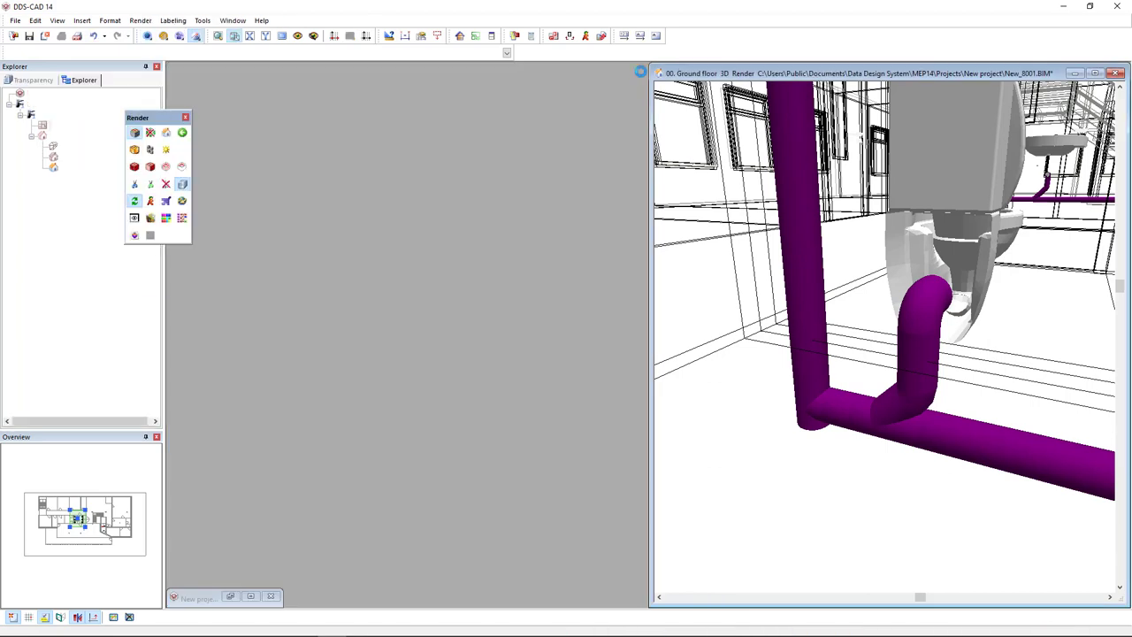
{"action": "left_click", "coordinate": [1113, 73]}
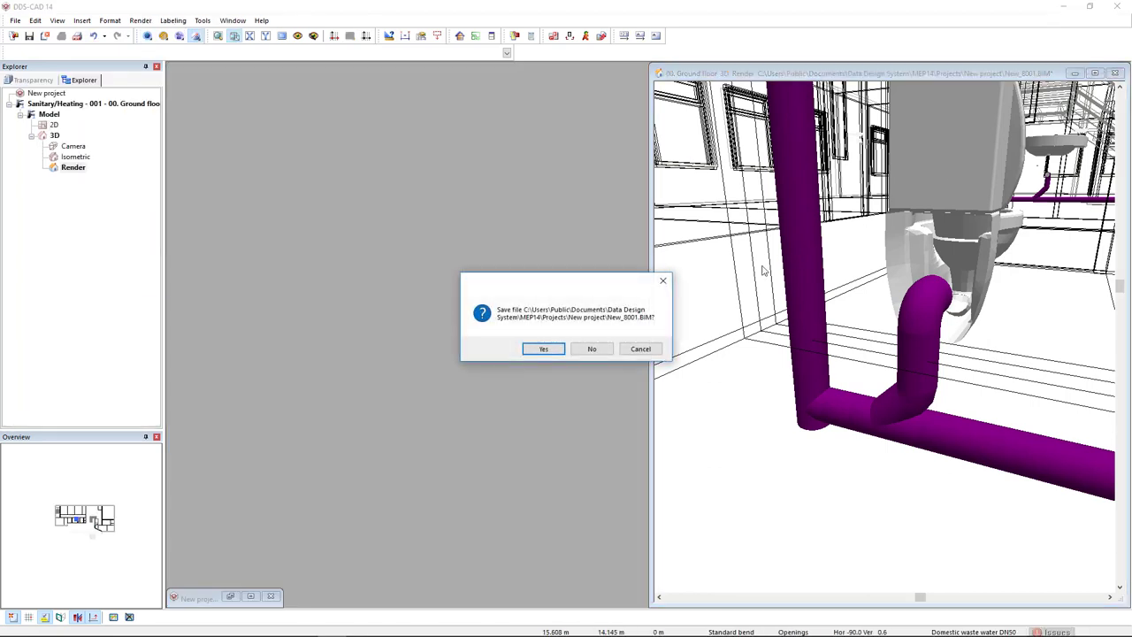
{"action": "left_click", "coordinate": [544, 349]}
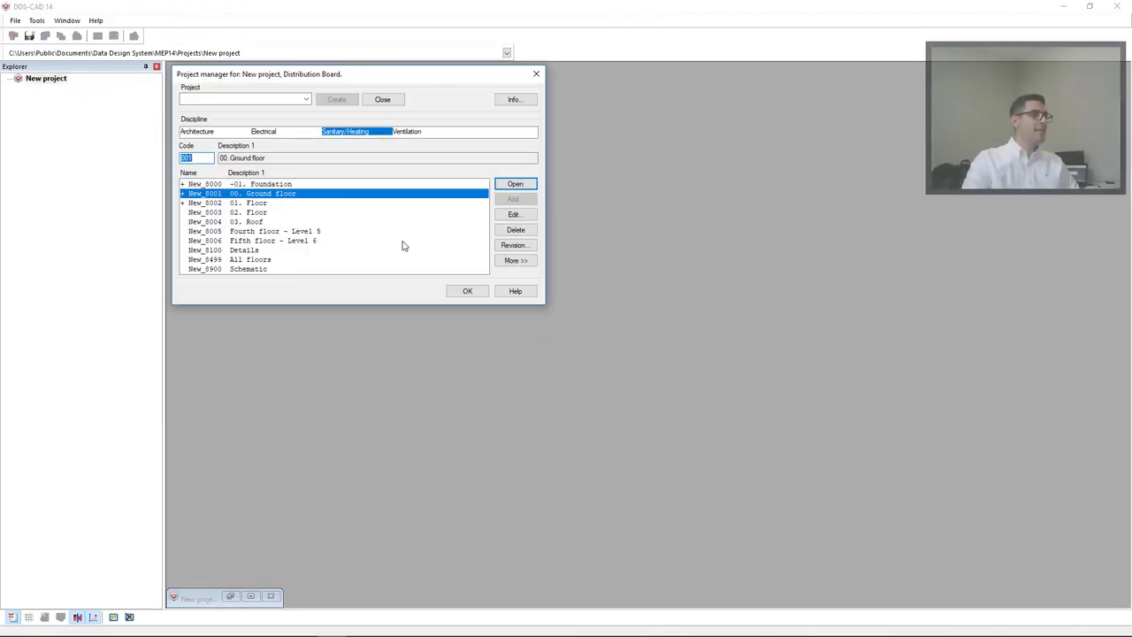
{"action": "left_click", "coordinate": [292, 185]}
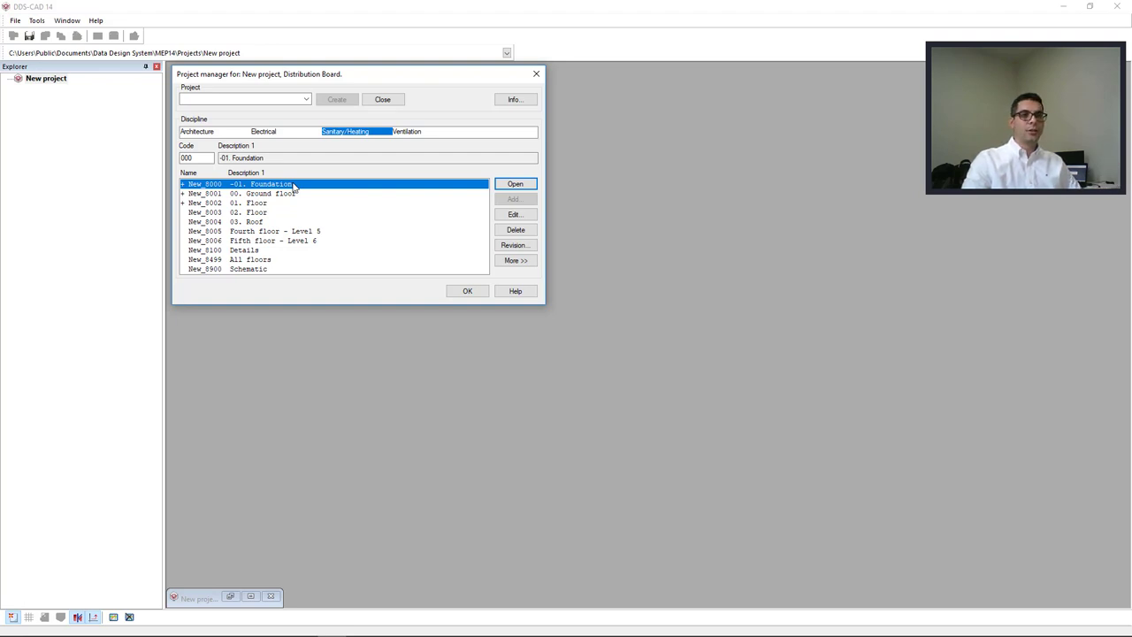
{"action": "left_click", "coordinate": [517, 184]}
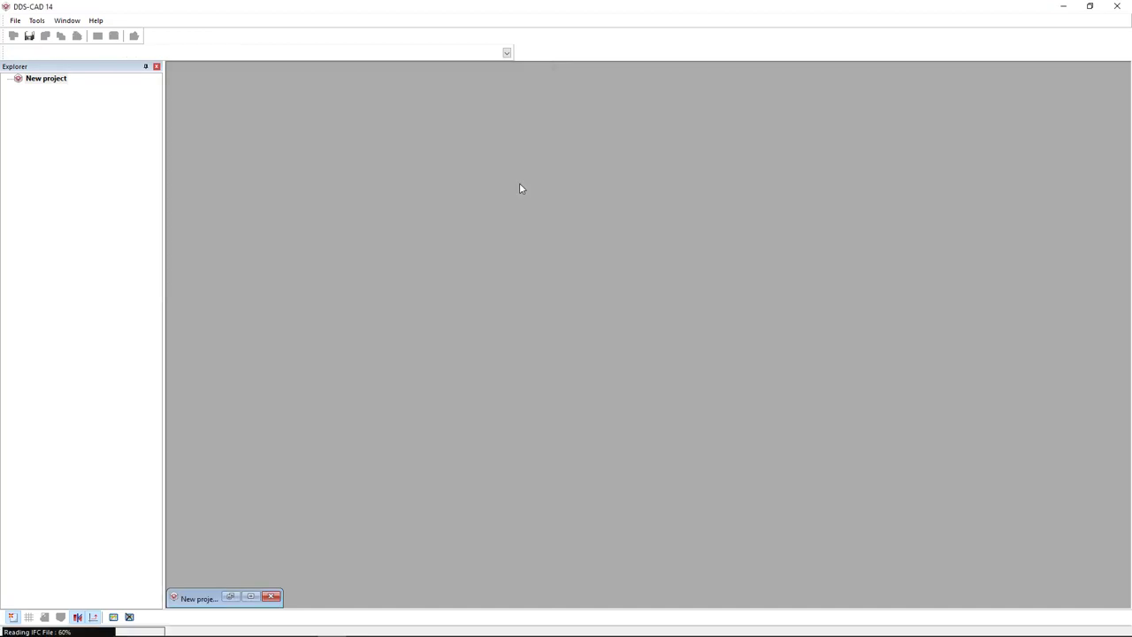
Show the foundation in the 3D render view, select IfcBeam, IfcFooting and IfcWallStandardCase in the transparency settings, and return to the 2D plan.
{"action": "left_click", "coordinate": [197, 36]}
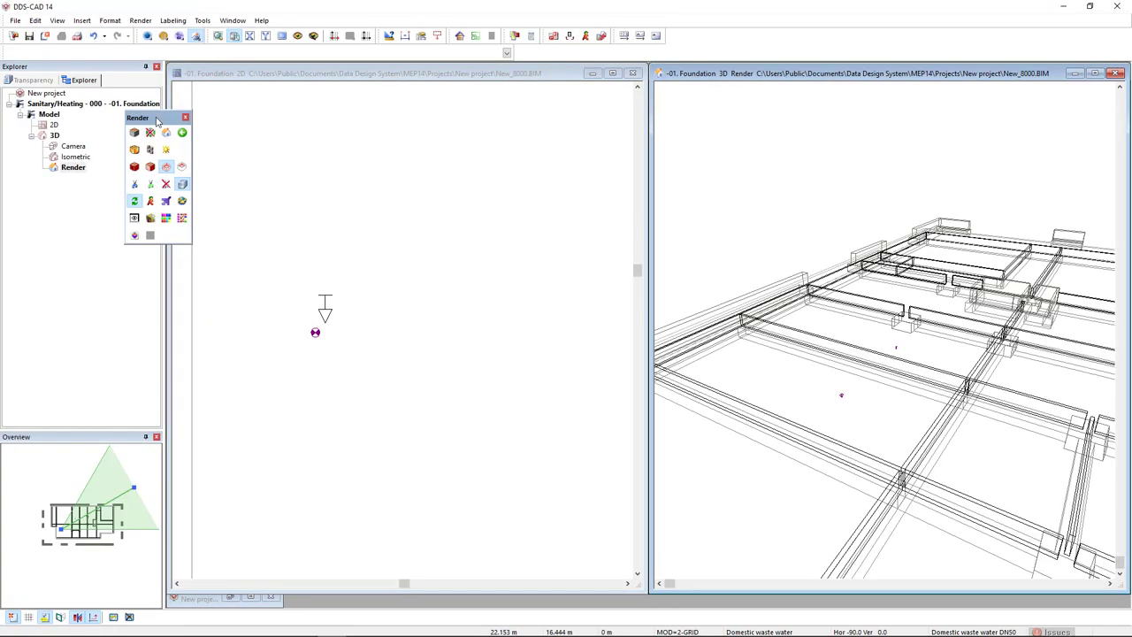
{"action": "left_click", "coordinate": [33, 80]}
{"action": "left_click_drag", "start_coordinate": [17, 116], "coordinate": [33, 177]}
{"action": "left_click", "coordinate": [364, 383]}
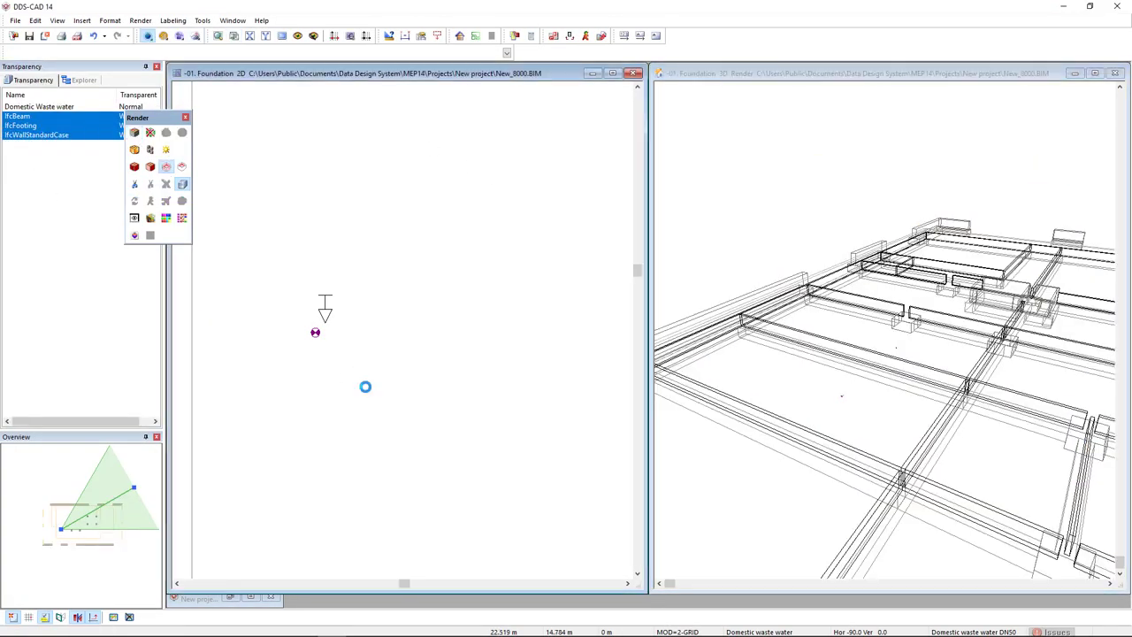
{"action": "middle_click_drag", "start_coordinate": [363, 384], "coordinate": [482, 403]}
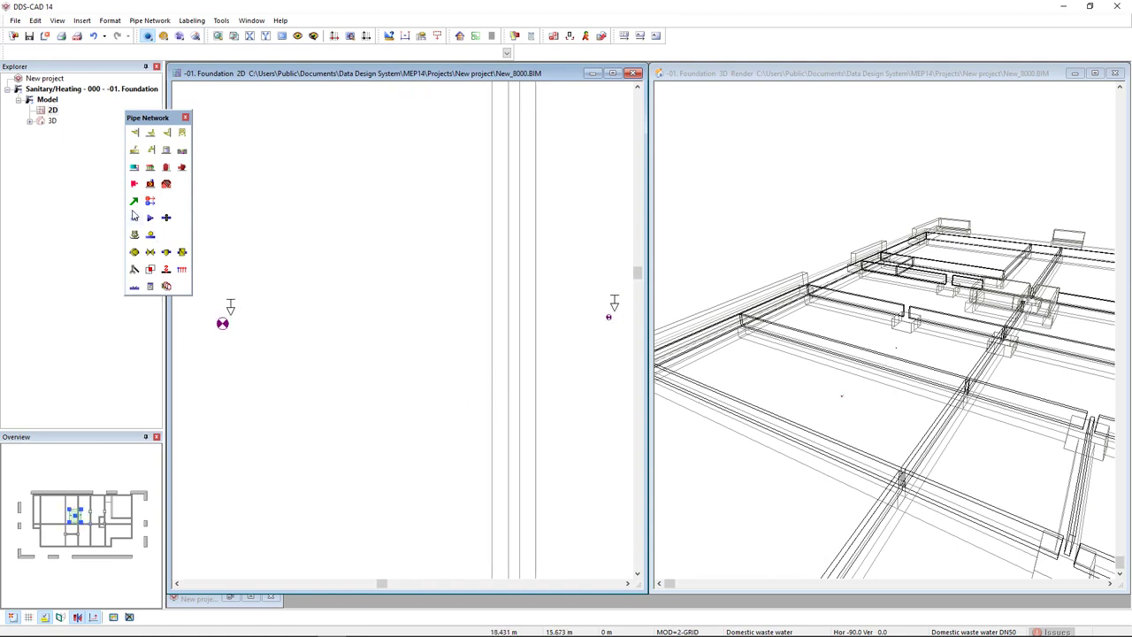
Draw a DN100 waste water pipe from the DN100 riser at a relative height of 0.2 m, running straight along the 90° direction.
{"action": "left_click", "coordinate": [133, 202]}
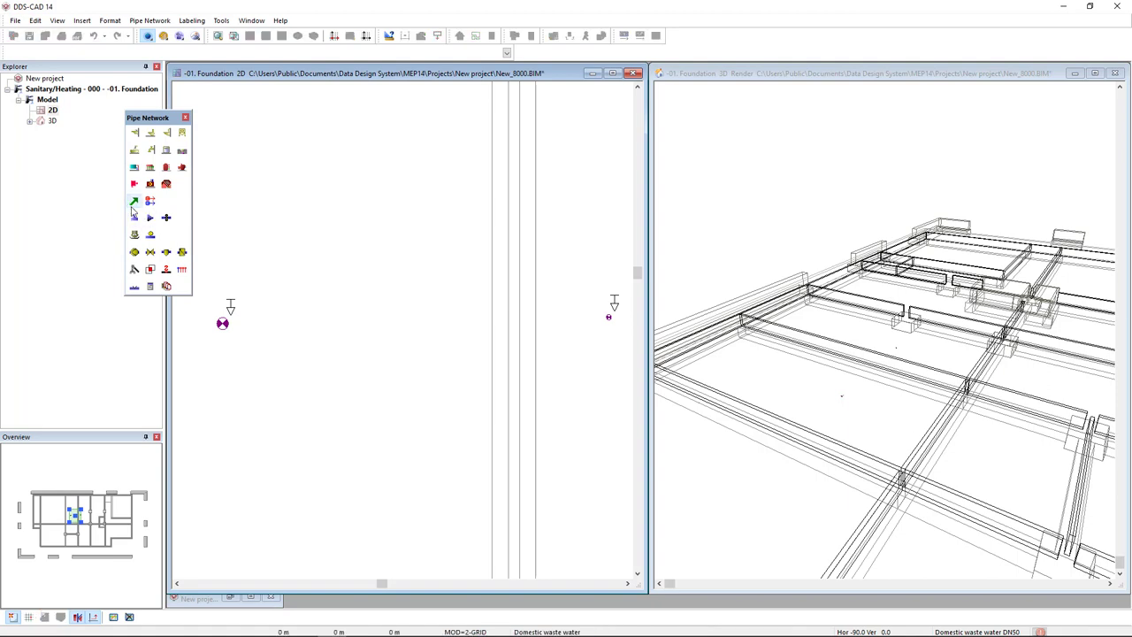
{"action": "left_click", "coordinate": [222, 324]}
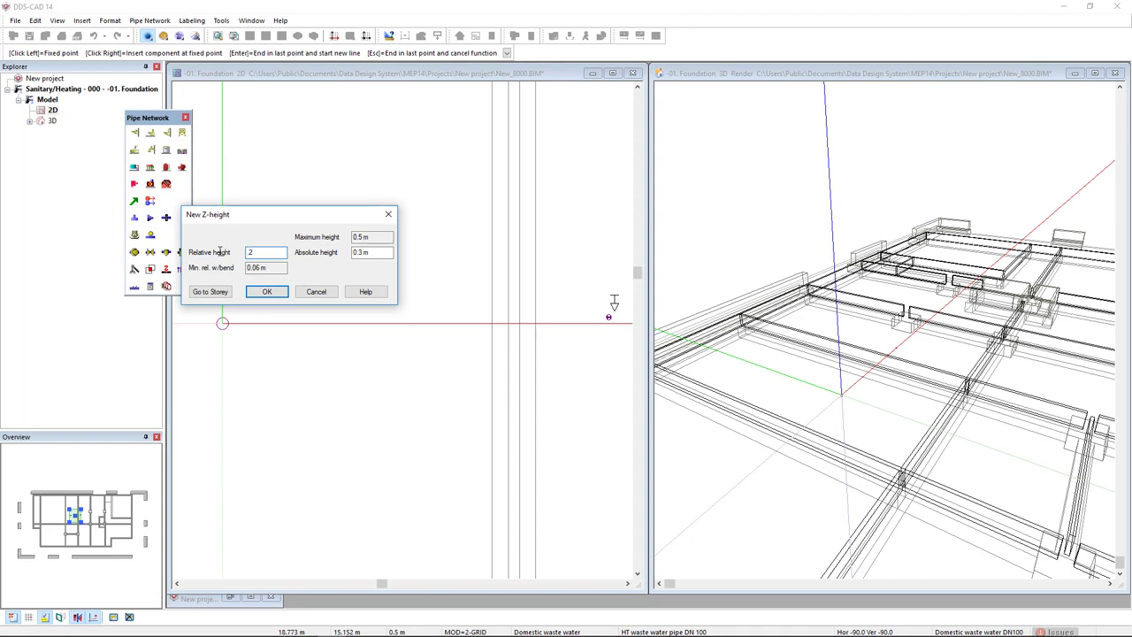
{"action": "type", "text": ".2"}
{"action": "left_click", "coordinate": [266, 291]}
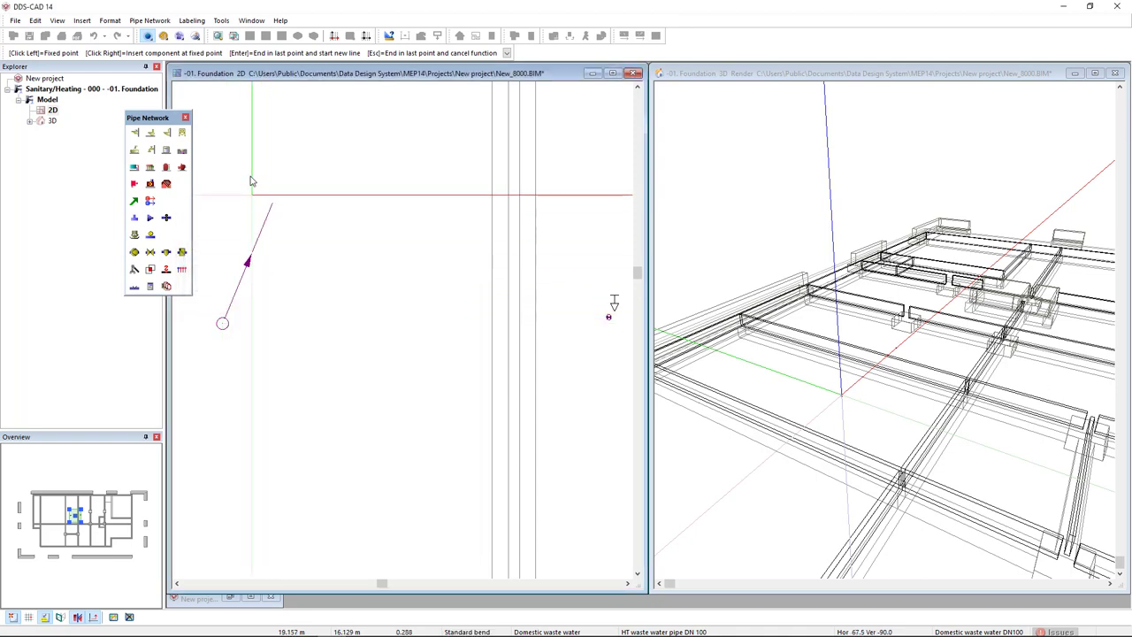
{"action": "middle_click_drag", "start_coordinate": [253, 182], "coordinate": [311, 309]}
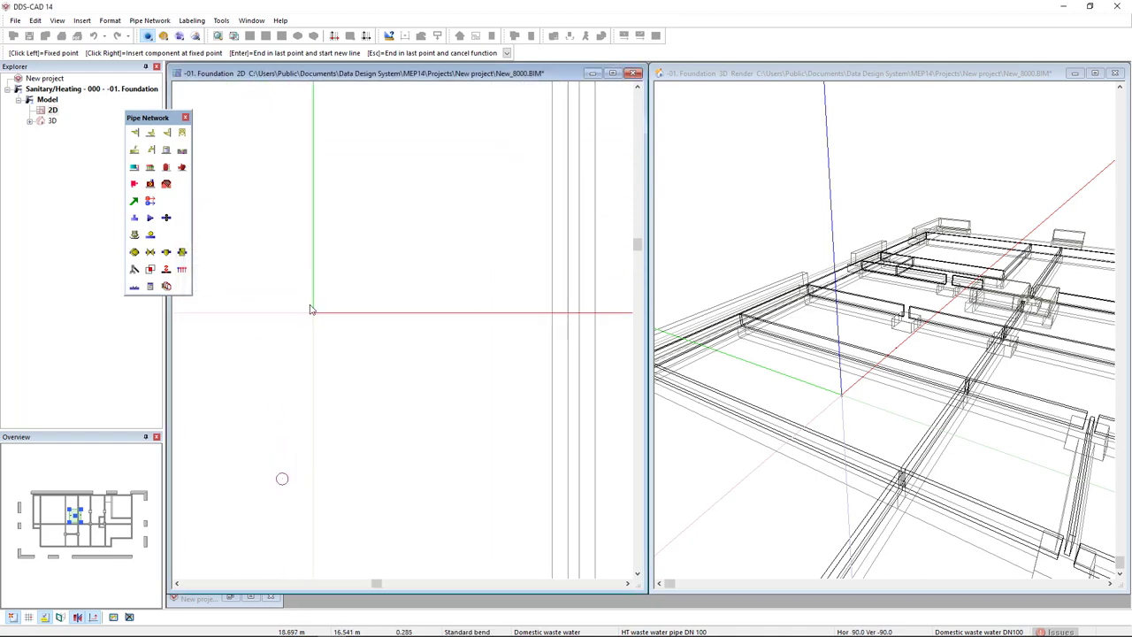
{"action": "left_click", "coordinate": [307, 157]}
{"action": "key", "text": "Return"}
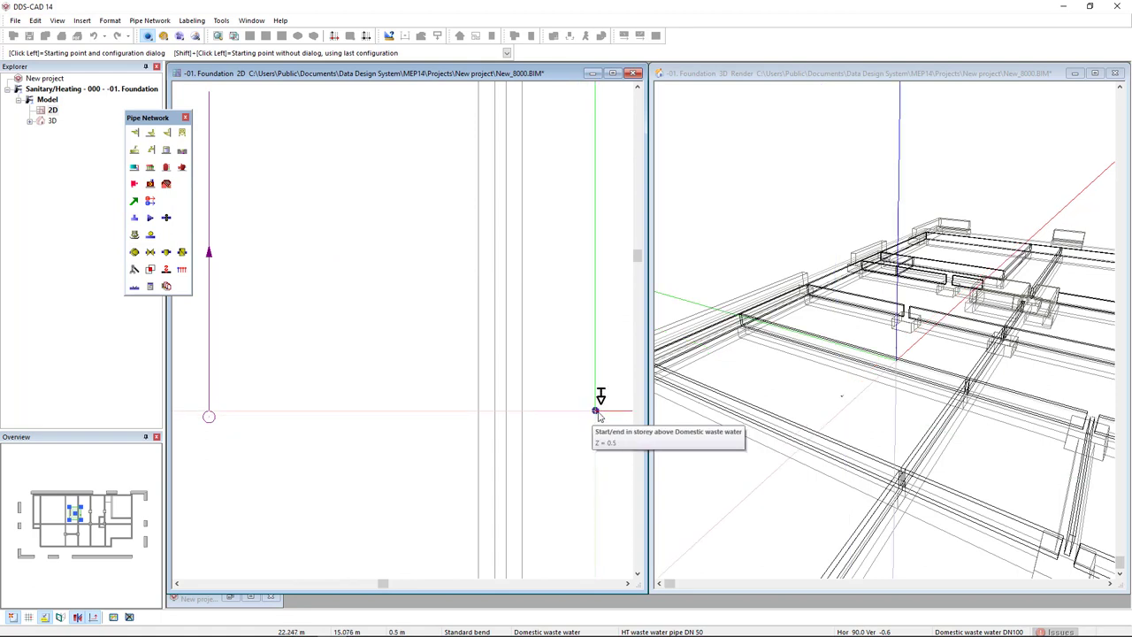
Draw a DN50 pipe from the DN50 riser at relative height 0.1 m towards the DN100 riser, bending it 45° across the DN100 pipe.
{"action": "left_click", "coordinate": [596, 412]}
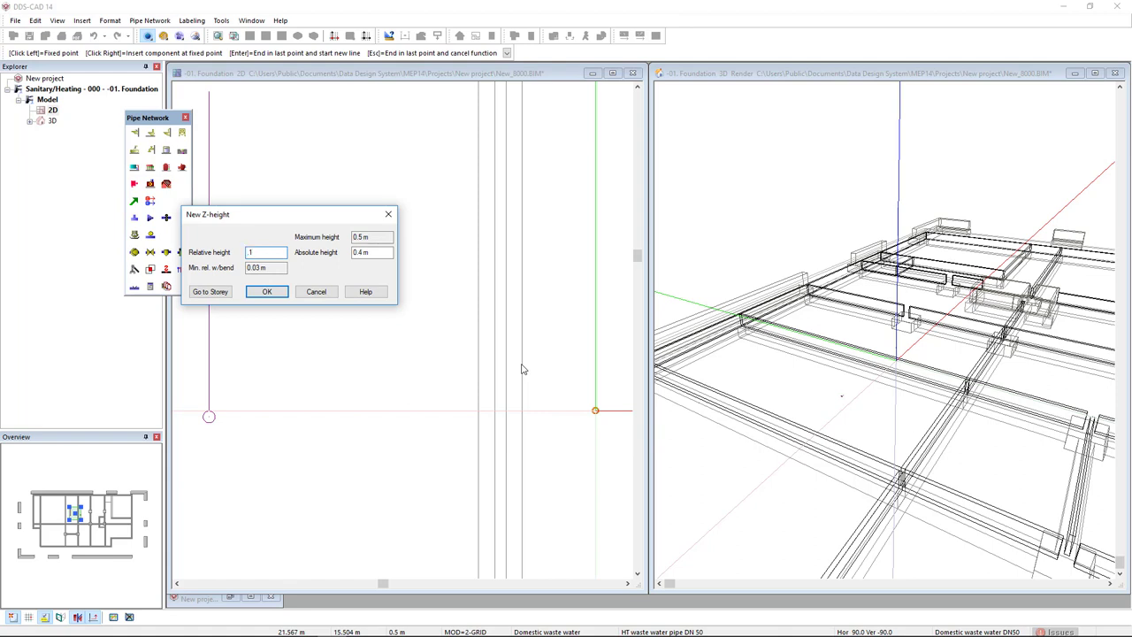
{"action": "left_click", "coordinate": [267, 292]}
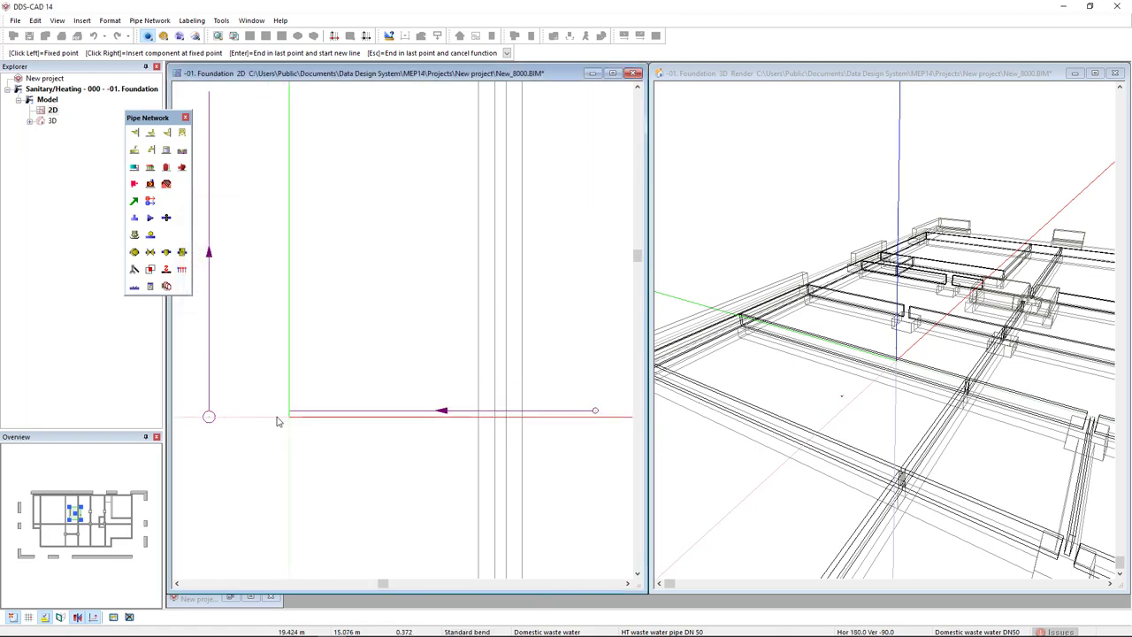
{"action": "middle_click_drag", "start_coordinate": [274, 423], "coordinate": [369, 437]}
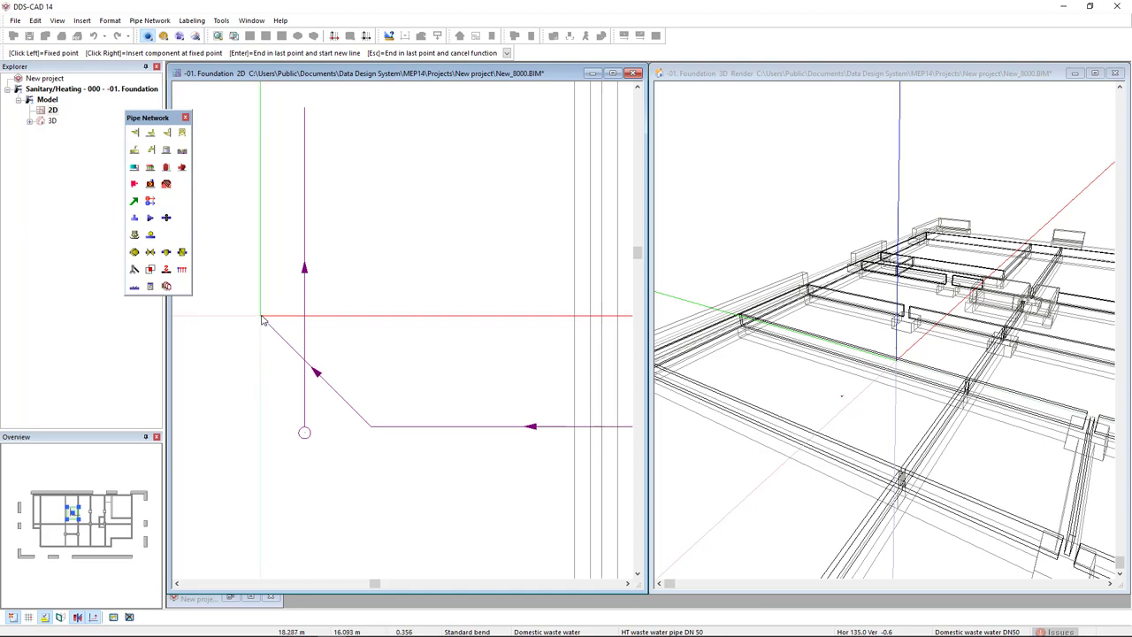
{"action": "left_click", "coordinate": [262, 319]}
{"action": "key", "text": "Escape"}
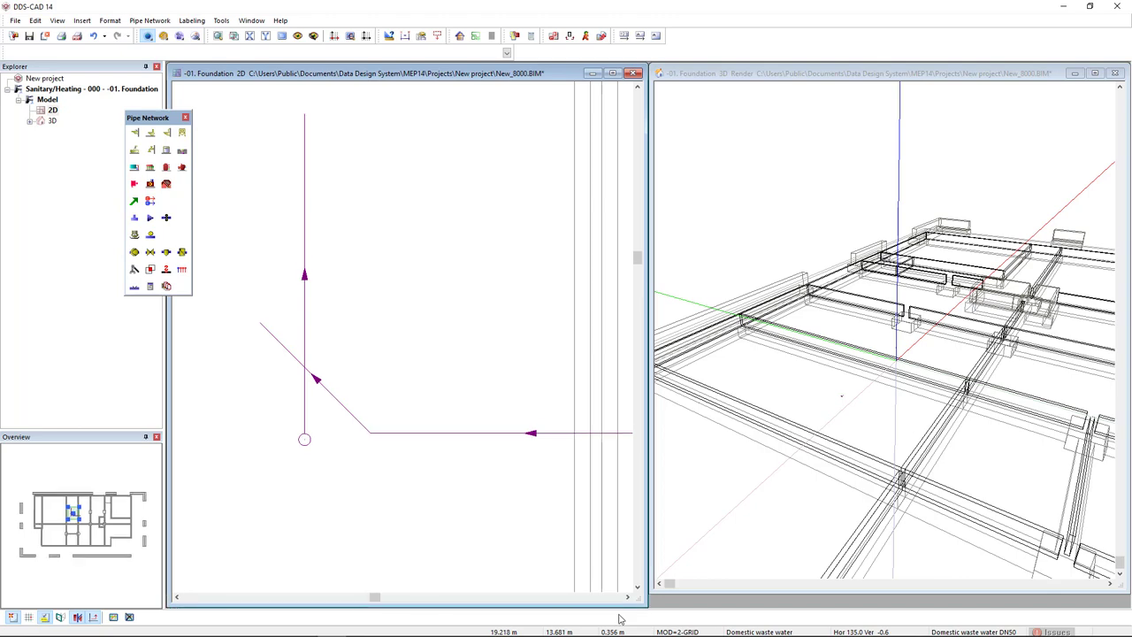
Examine the crossing of the DN50 and DN100 pipes in the 3D render view and return to the 2D plan.
{"action": "left_click", "coordinate": [676, 591]}
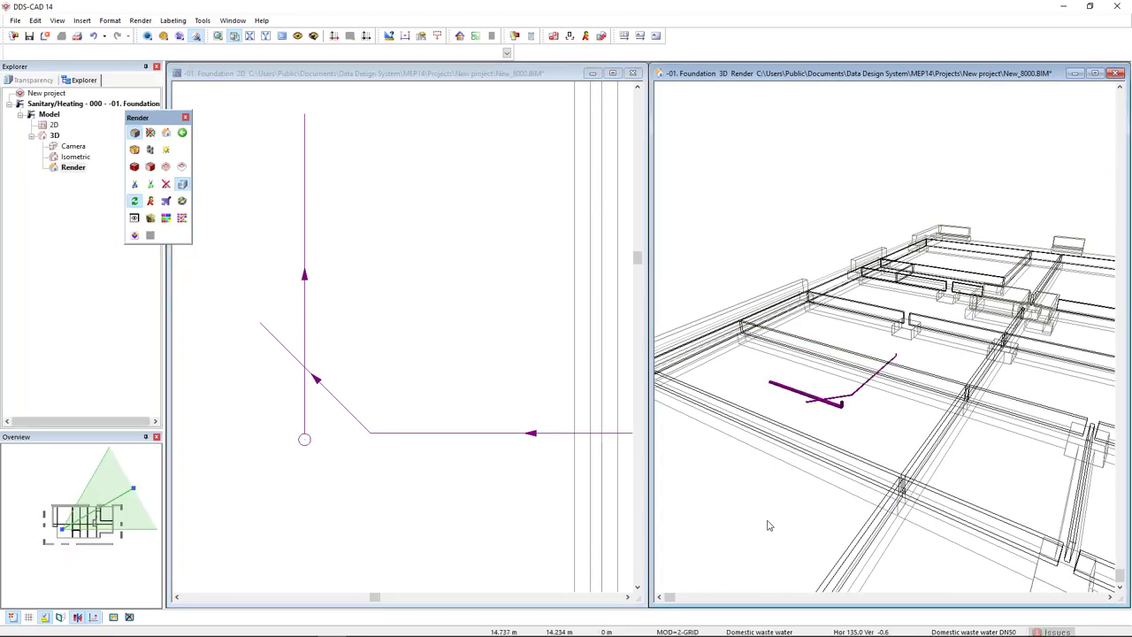
{"action": "scroll", "coordinate": [813, 395], "scroll_direction": "up", "scroll_amount": 5}
{"action": "middle_click_drag", "start_coordinate": [820, 400], "coordinate": [874, 392]}
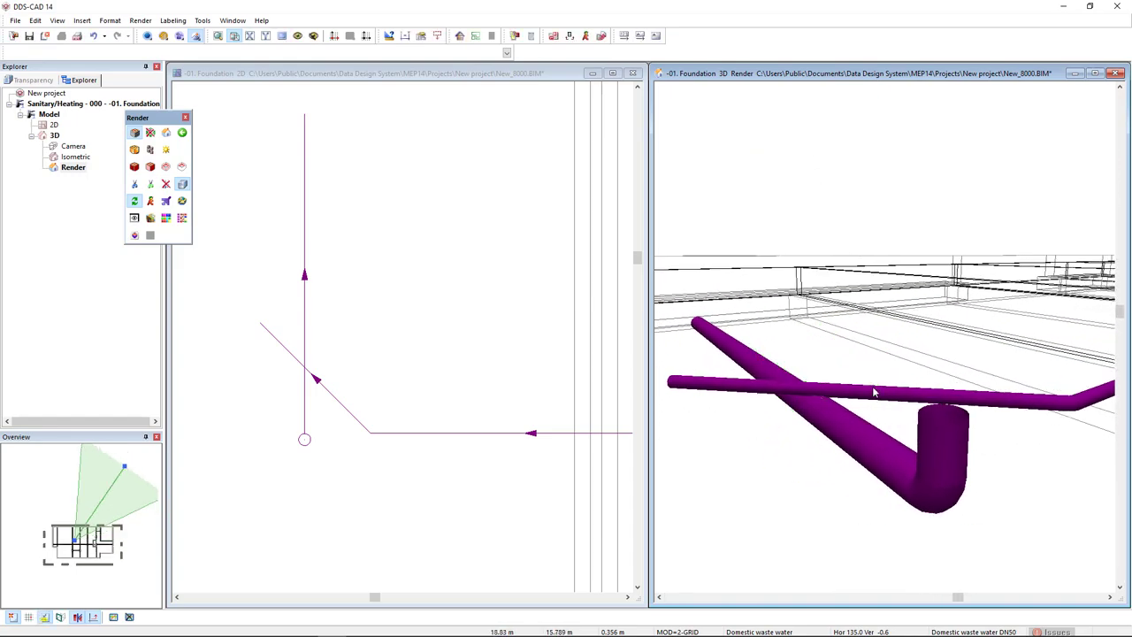
{"action": "middle_click_drag", "start_coordinate": [946, 393], "coordinate": [907, 416]}
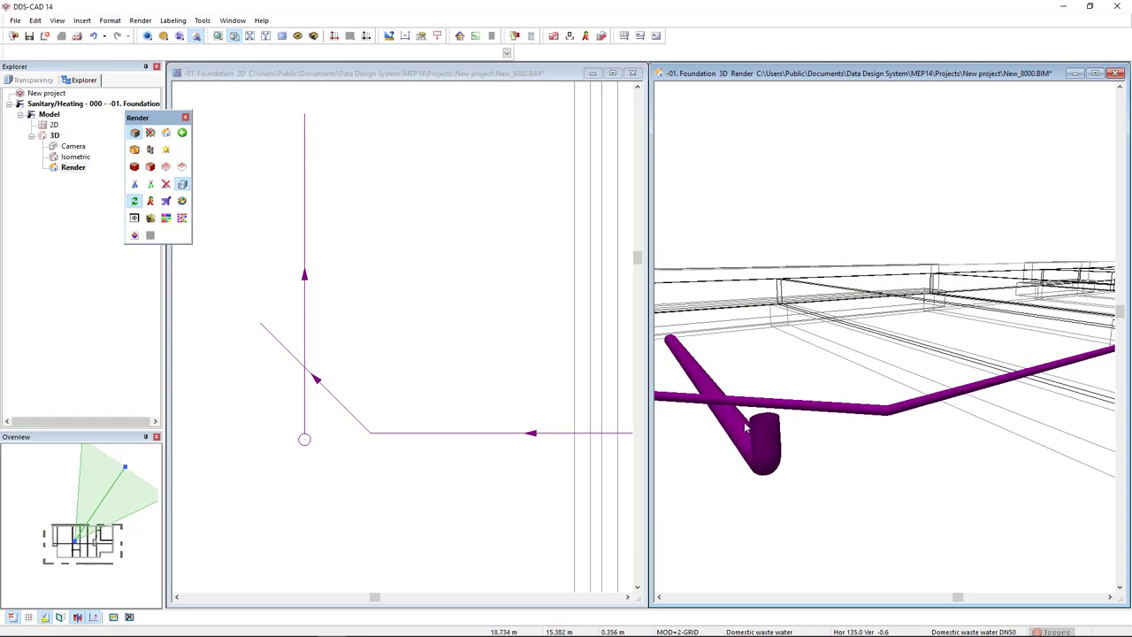
{"action": "middle_click_drag", "start_coordinate": [745, 427], "coordinate": [675, 434]}
{"action": "left_click", "coordinate": [365, 458]}
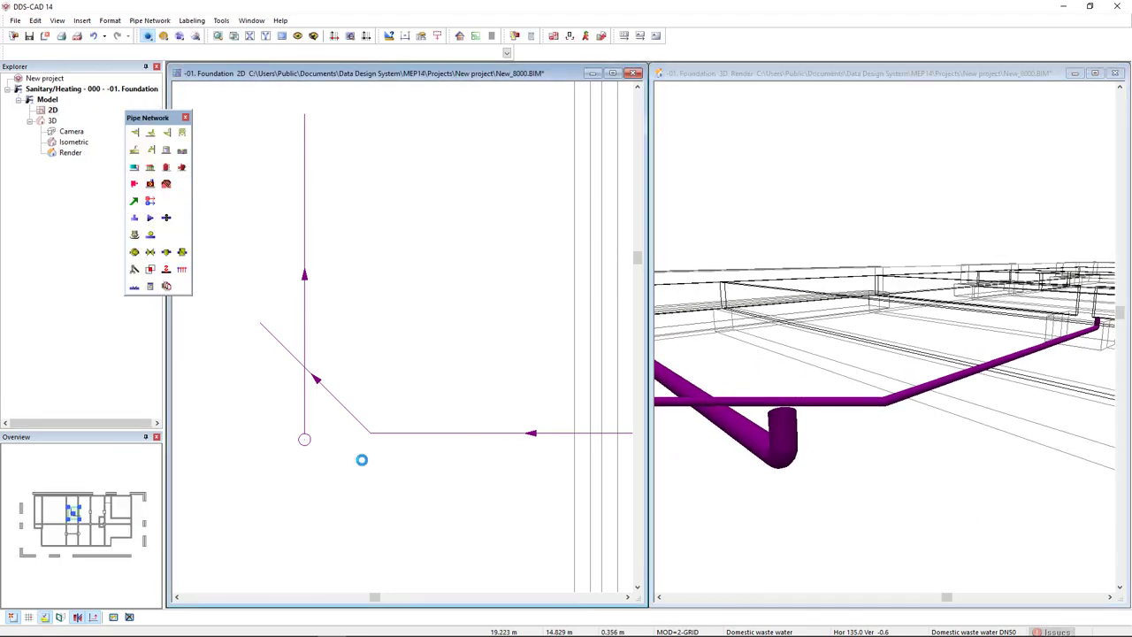
Insert a tee with a 50 mm branch at 135° facing right into the DN100 pipe, between its riser and the crossing.
{"action": "left_click", "coordinate": [135, 220]}
{"action": "scroll", "coordinate": [247, 383], "scroll_direction": "up", "scroll_amount": 5}
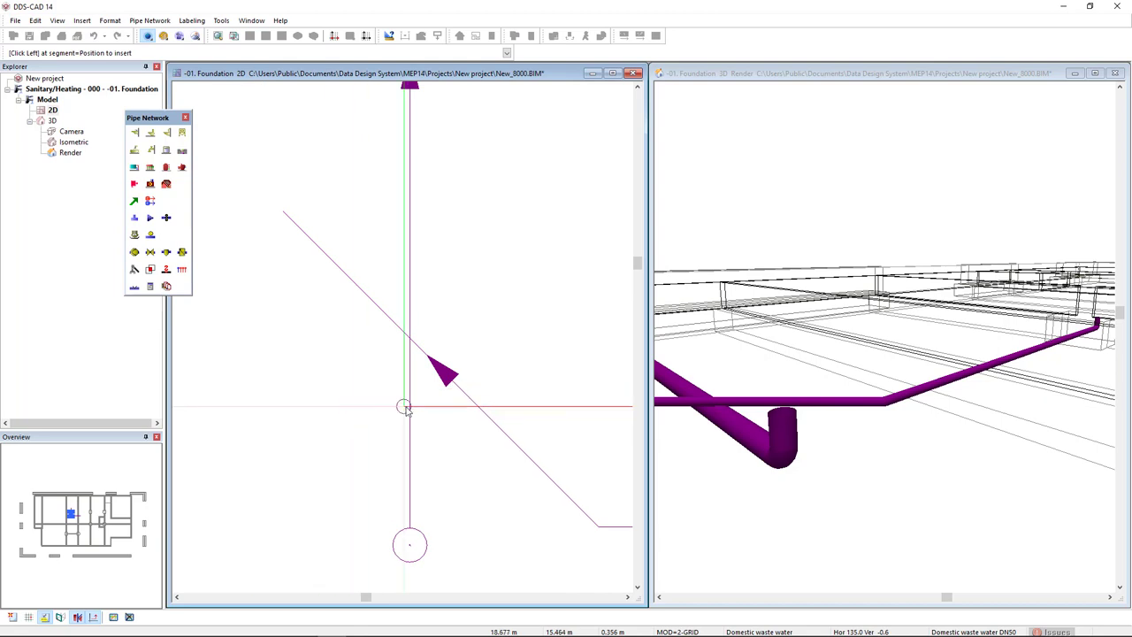
{"action": "left_click", "coordinate": [410, 406]}
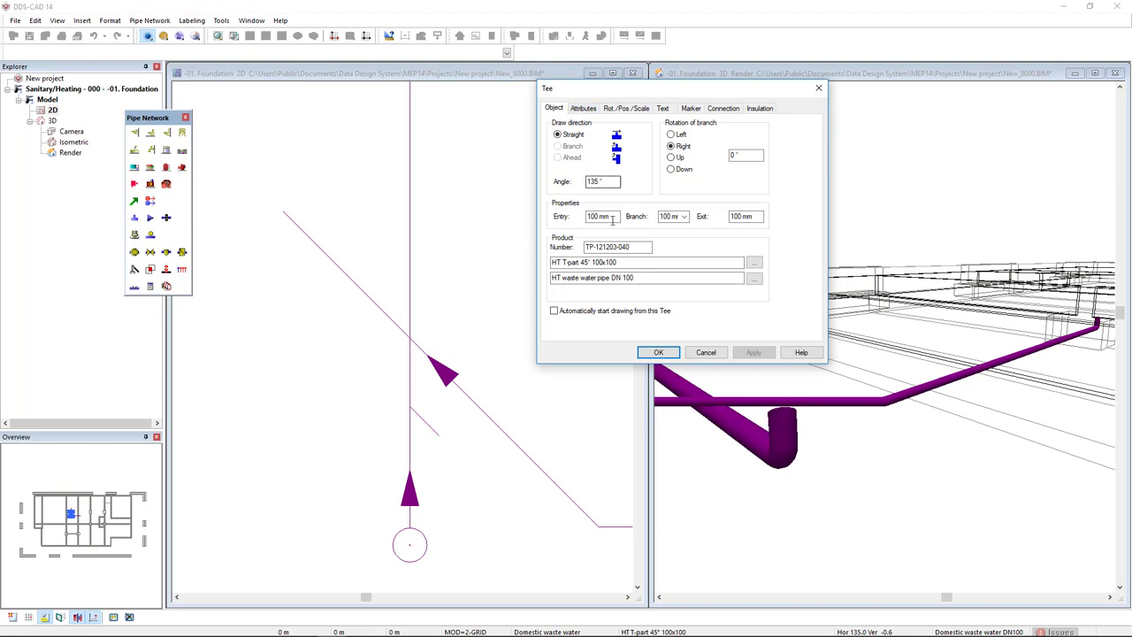
{"action": "left_click", "coordinate": [672, 216]}
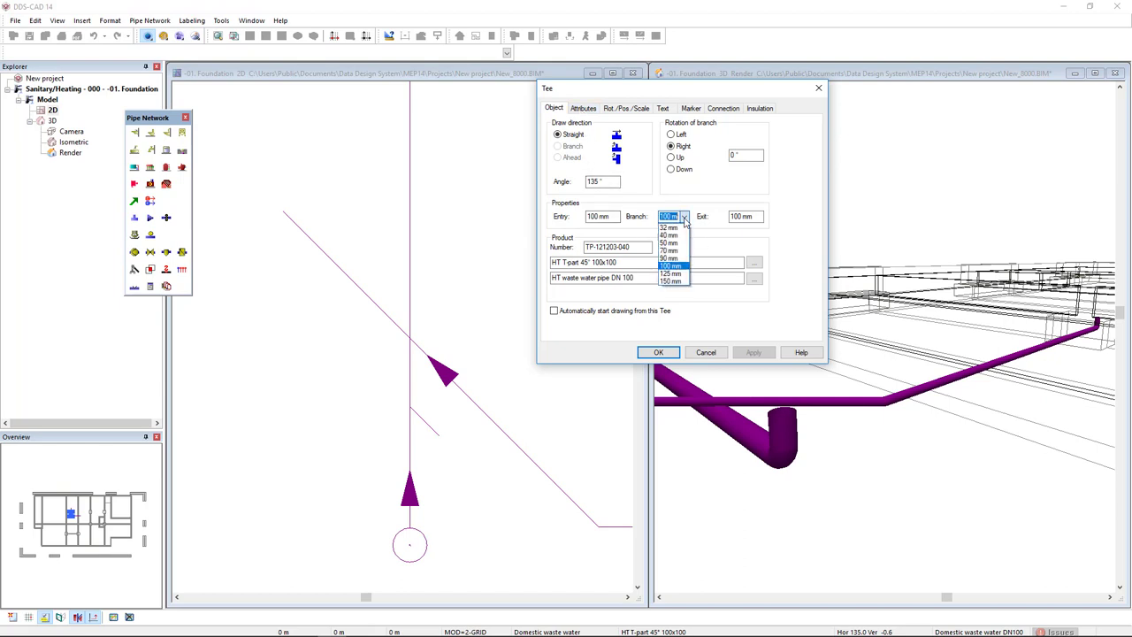
{"action": "left_click", "coordinate": [670, 243]}
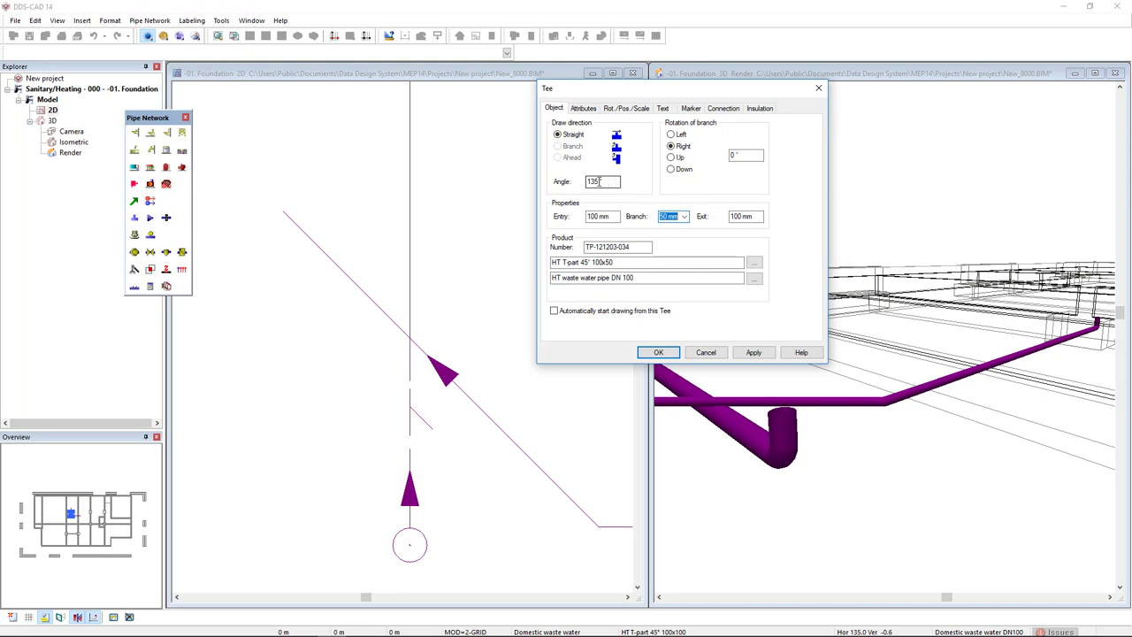
{"action": "double_click", "coordinate": [598, 181]}
{"action": "left_click", "coordinate": [640, 352]}
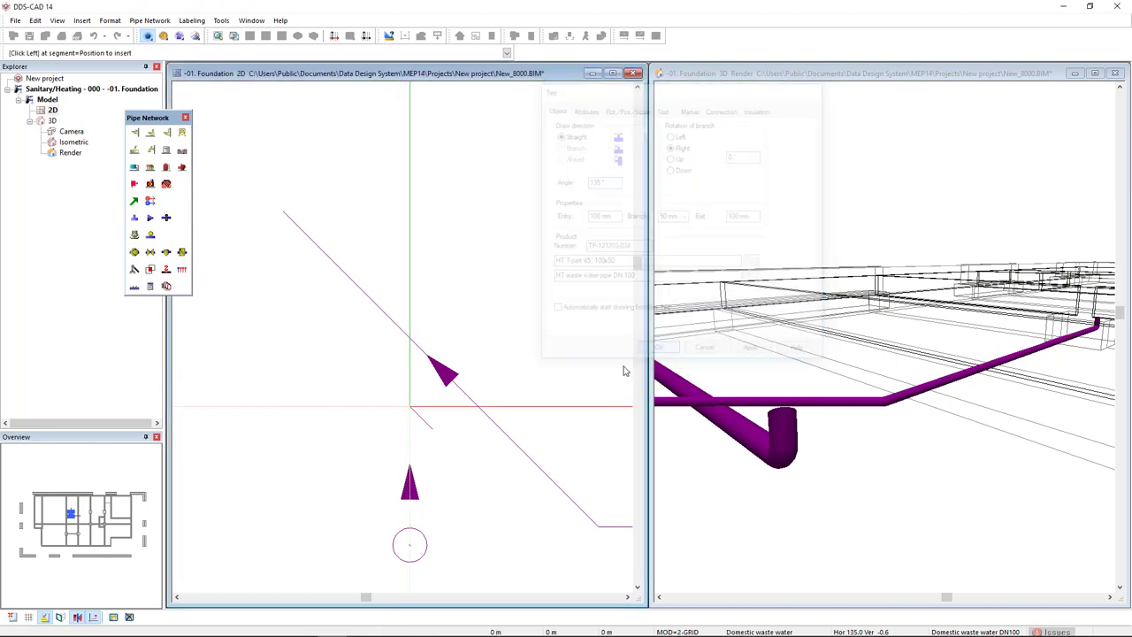
Move the tee along the DN100 pipe to its intersection with the diagonal DN50 pipe.
{"action": "left_click", "coordinate": [474, 476]}
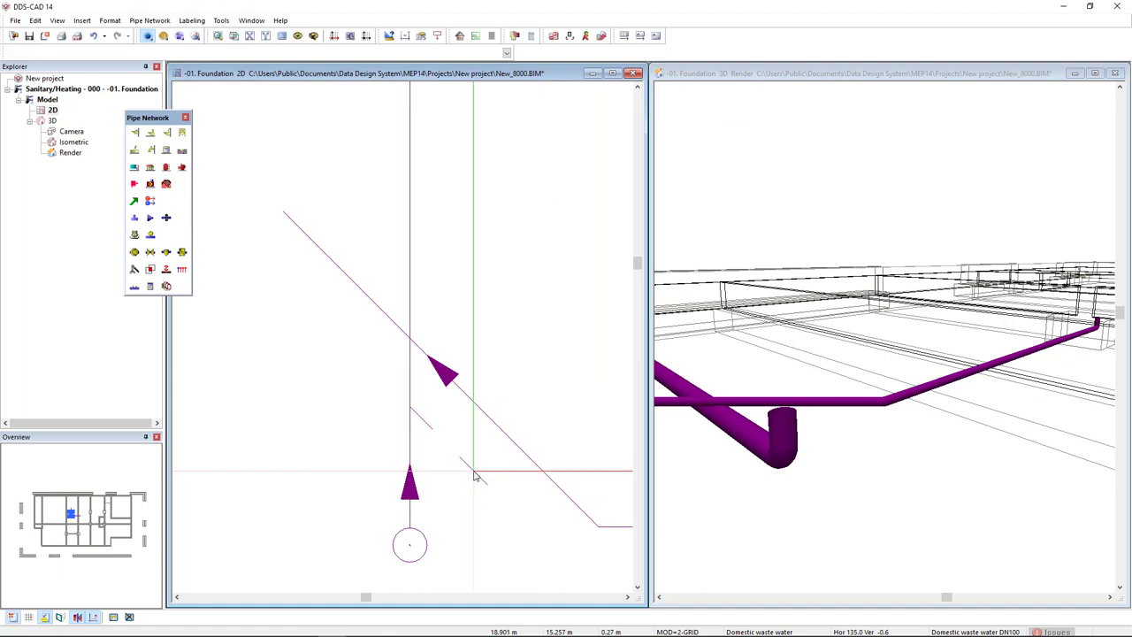
{"action": "left_click", "coordinate": [412, 410]}
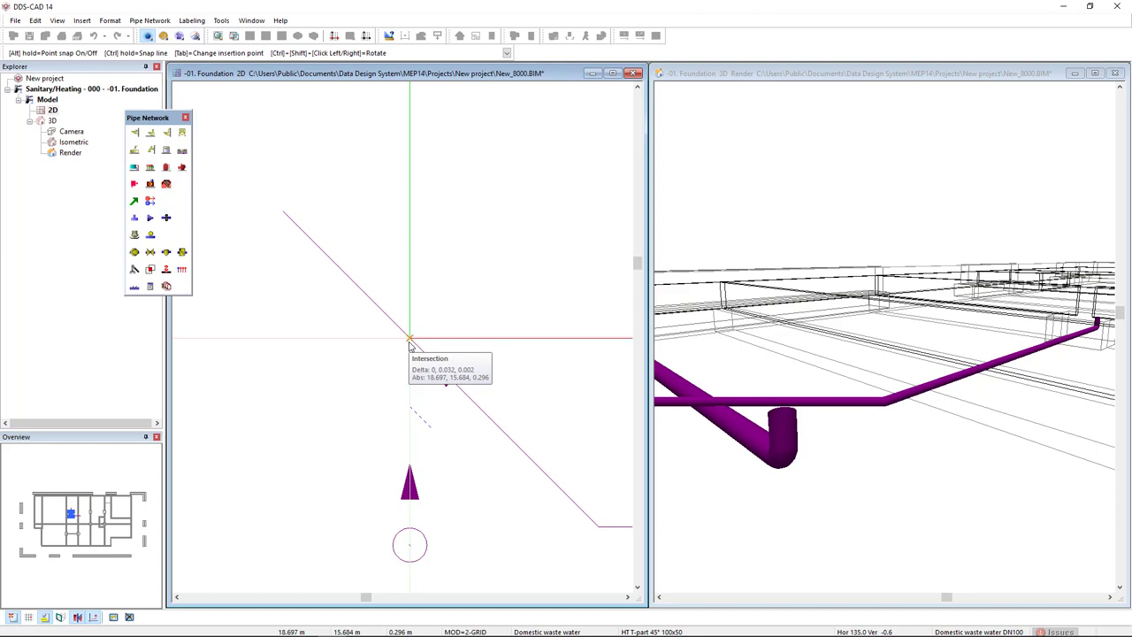
{"action": "left_click", "coordinate": [409, 343]}
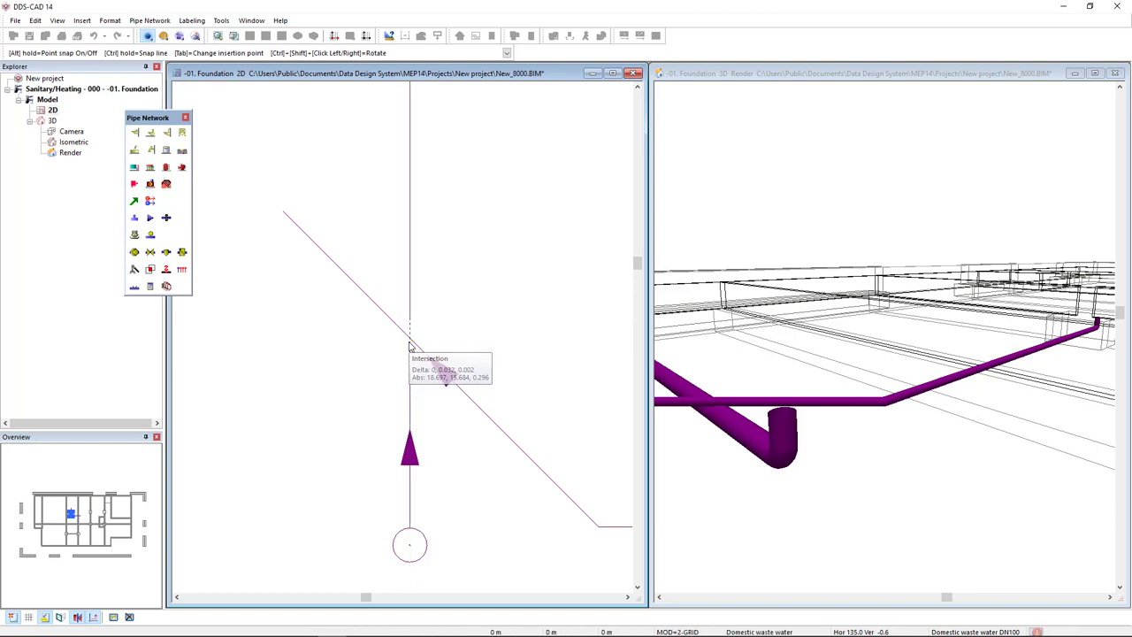
Move the open end of the diagonal DN50 pipe to the tee's 50 mm branch and check the connection in 3D.
{"action": "left_click", "coordinate": [328, 260]}
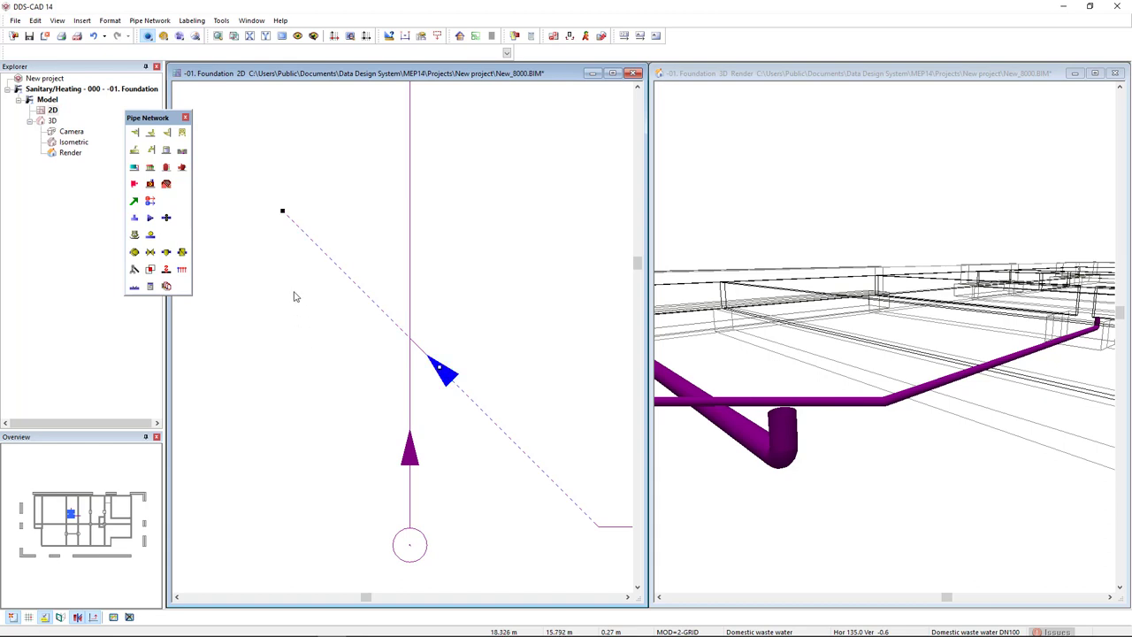
{"action": "left_click", "coordinate": [283, 214]}
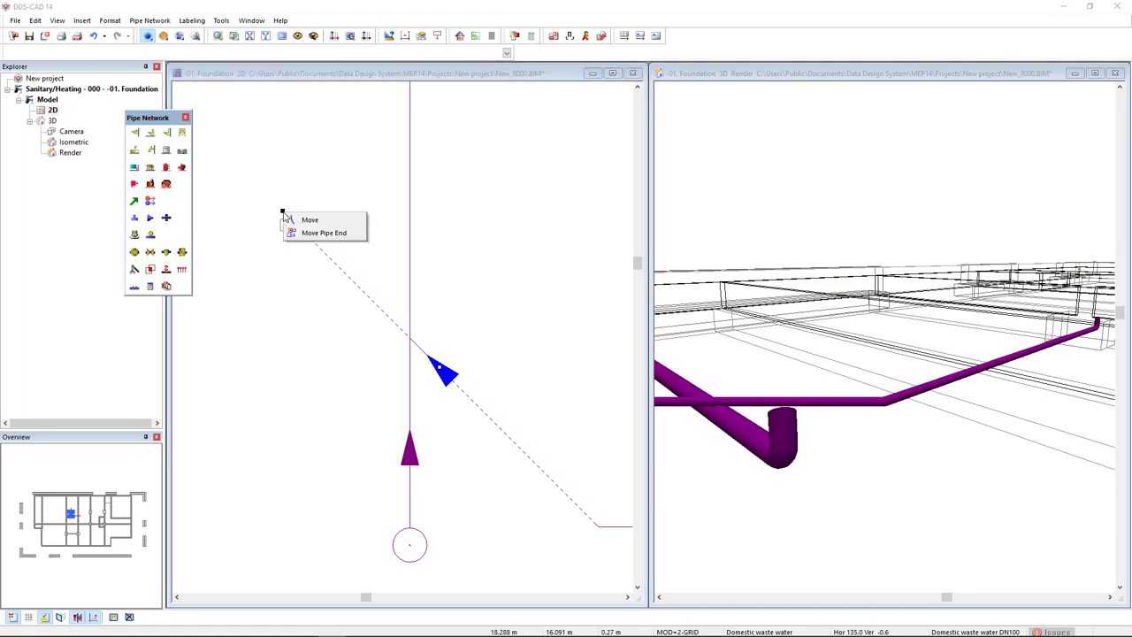
{"action": "left_click", "coordinate": [332, 234]}
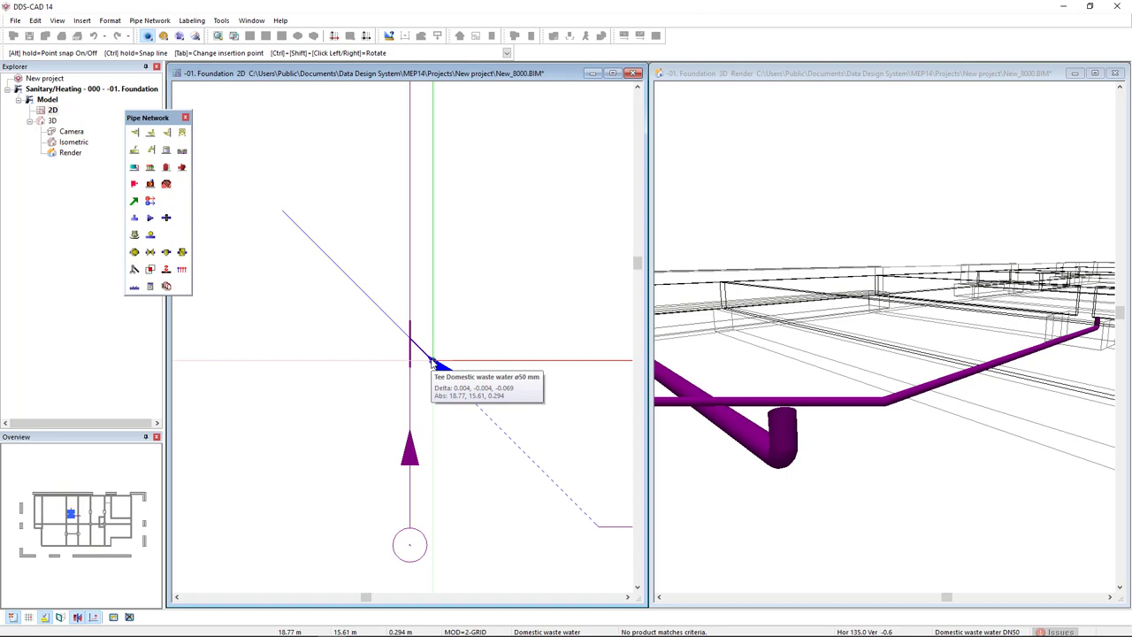
{"action": "left_click", "coordinate": [432, 360]}
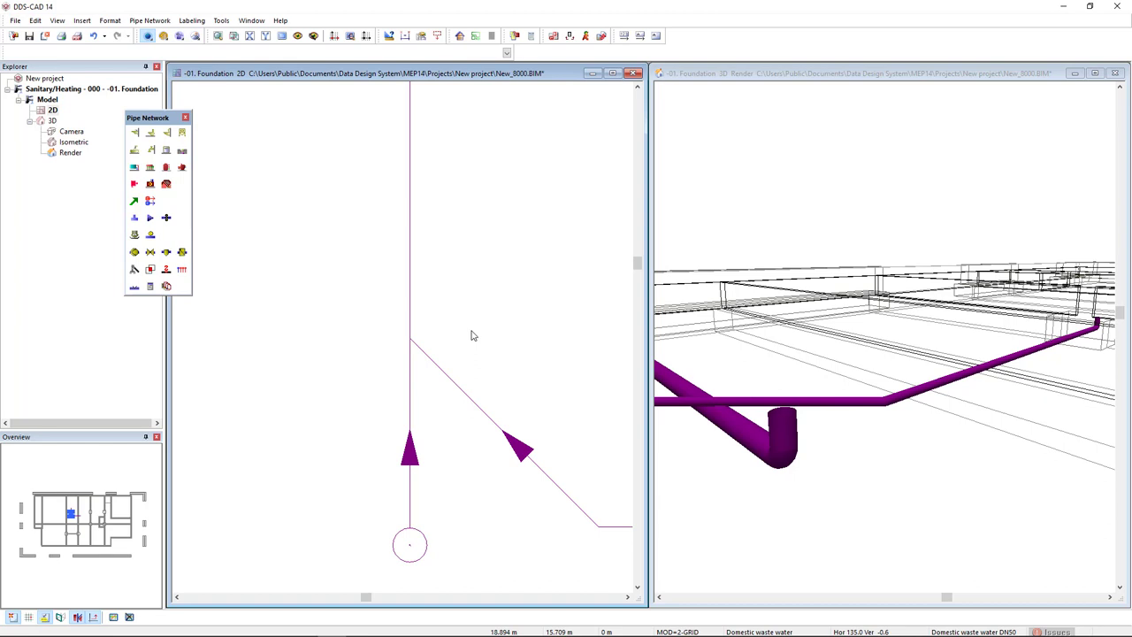
{"action": "left_click", "coordinate": [860, 499]}
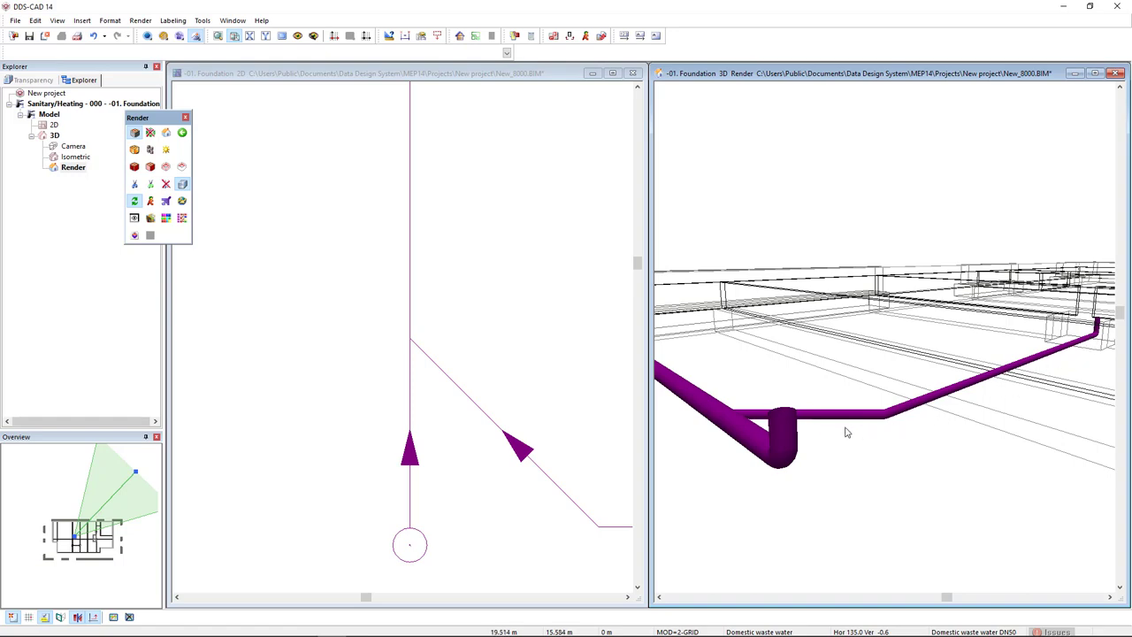
{"action": "middle_click_drag", "start_coordinate": [799, 439], "coordinate": [819, 473]}
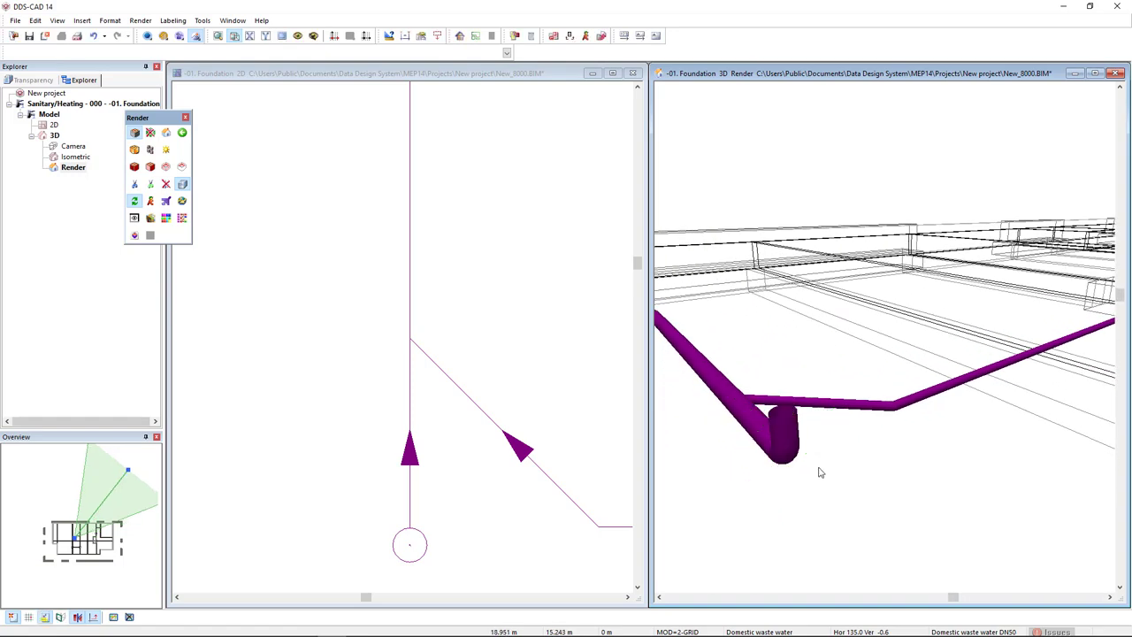
Select the DN100 pipe section above the tee in the 2D plan and open its part text settings.
{"action": "left_click", "coordinate": [589, 434]}
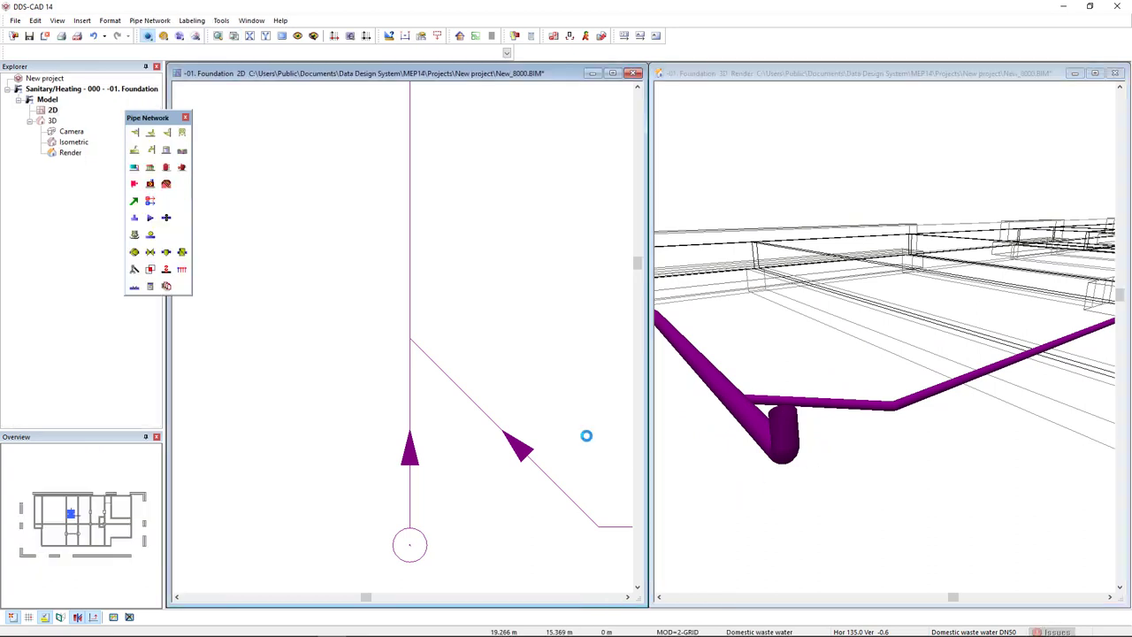
{"action": "scroll", "coordinate": [589, 440], "scroll_direction": "down", "scroll_amount": 3}
{"action": "mouse_move", "coordinate": [589, 439]}
{"action": "middle_mouse_down"}
{"action": "mouse_move", "coordinate": [393, 433]}
{"action": "mouse_move", "coordinate": [273, 444]}
{"action": "middle_mouse_up"}
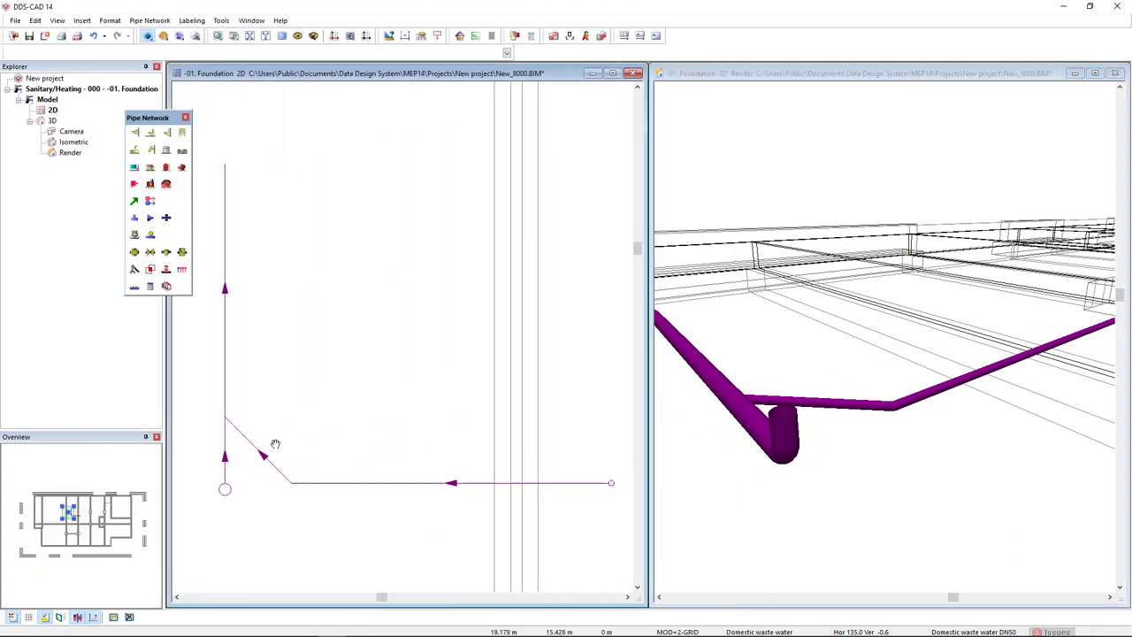
{"action": "mouse_move", "coordinate": [345, 428]}
{"action": "middle_mouse_down"}
{"action": "mouse_move", "coordinate": [362, 384]}
{"action": "mouse_move", "coordinate": [362, 417]}
{"action": "middle_mouse_up"}
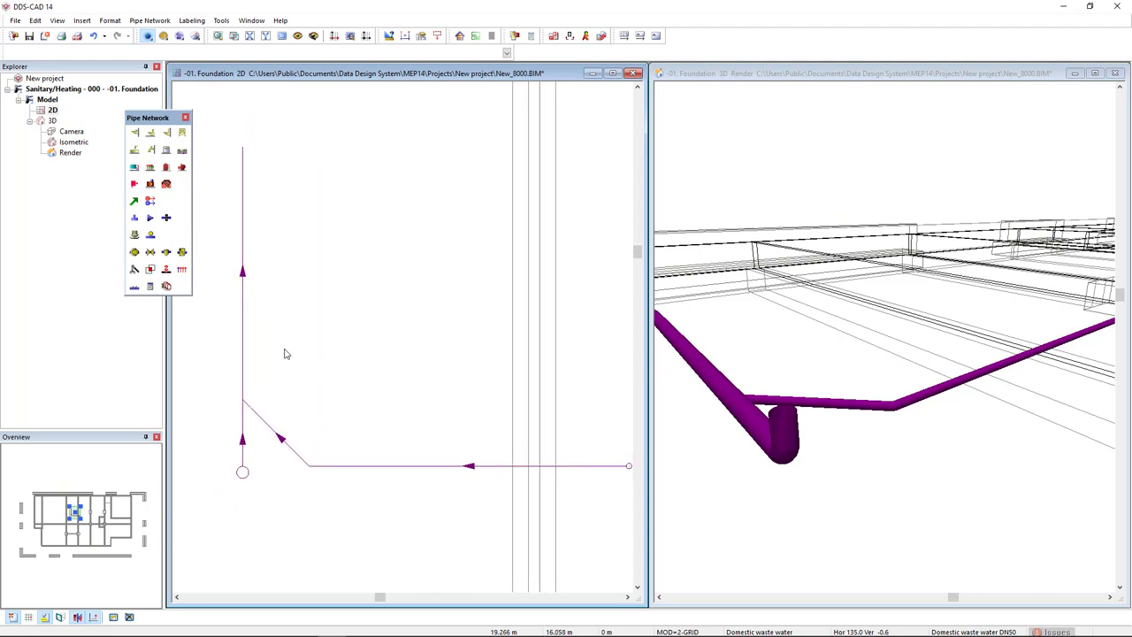
{"action": "left_click", "coordinate": [244, 325]}
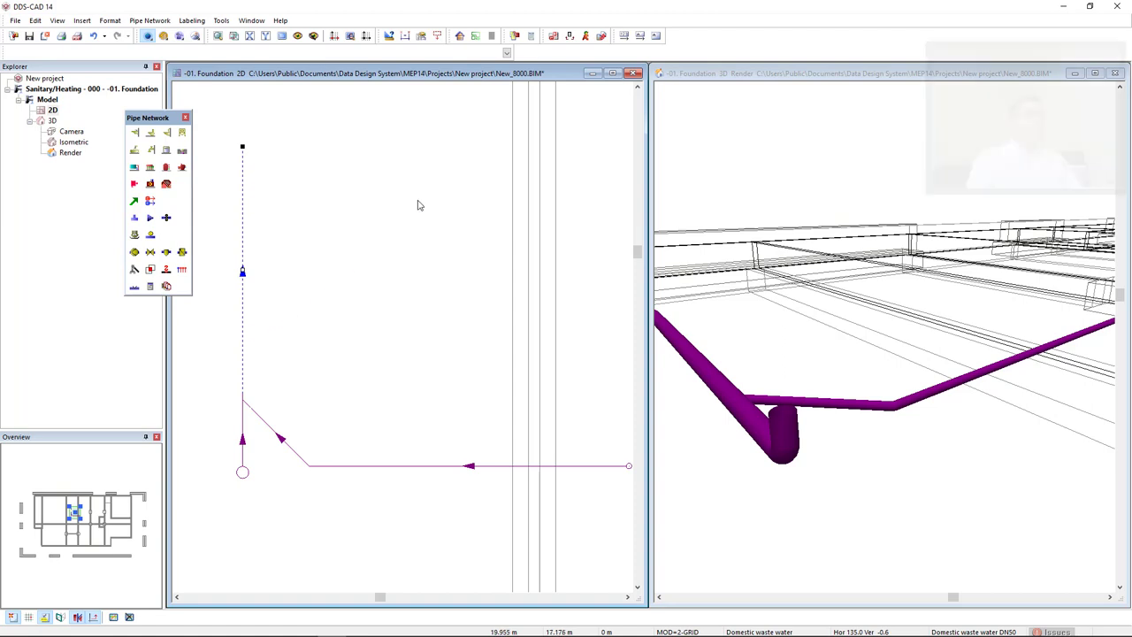
{"action": "left_click", "coordinate": [640, 35]}
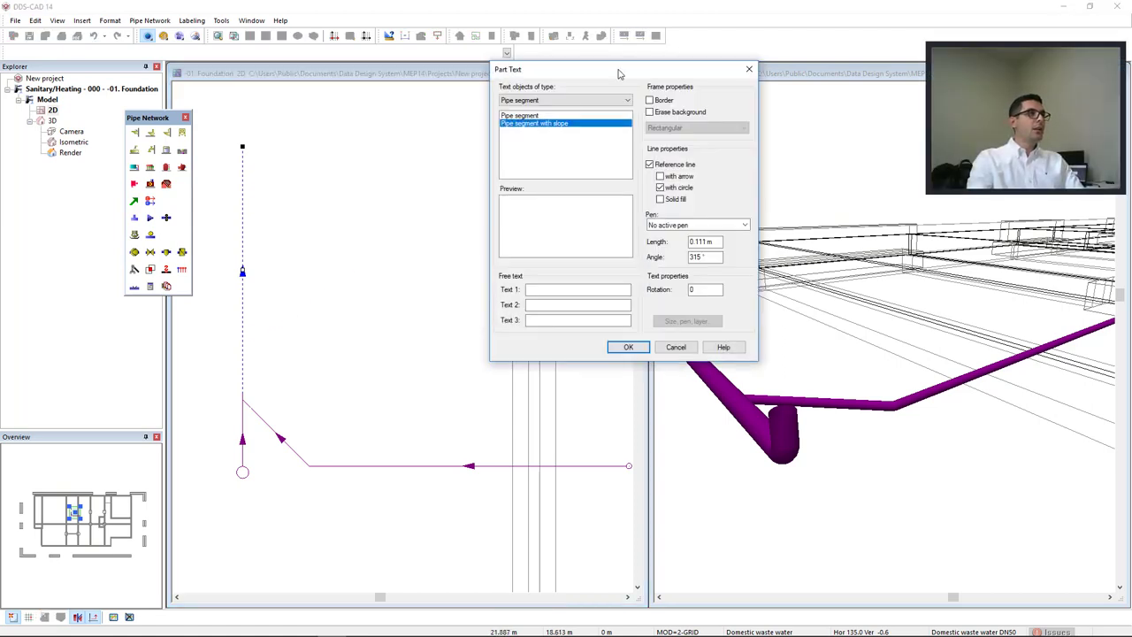
Review which variables the "Pipe segment with slope" text is configured to display.
{"action": "right_click", "coordinate": [557, 129]}
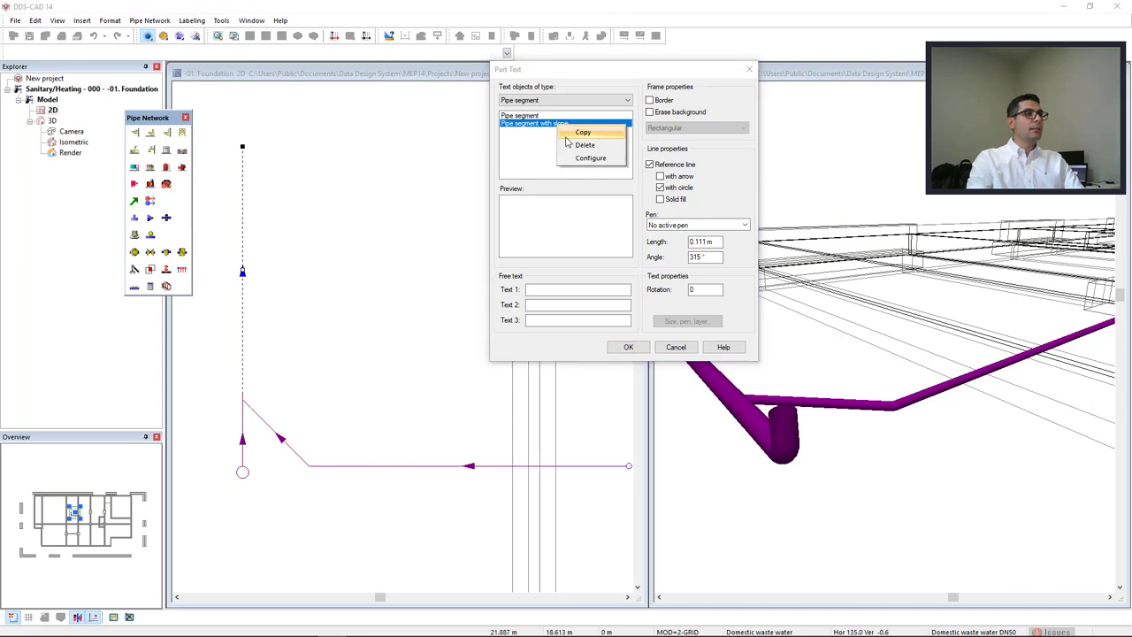
{"action": "left_click", "coordinate": [594, 159]}
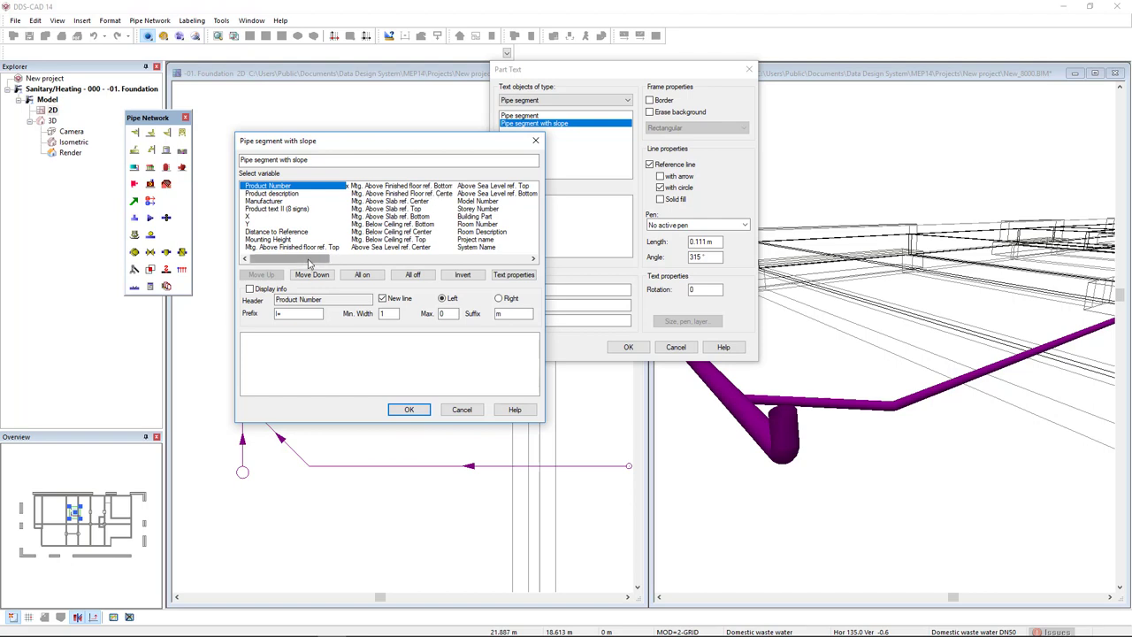
{"action": "left_click_drag", "start_coordinate": [310, 261], "coordinate": [469, 260]}
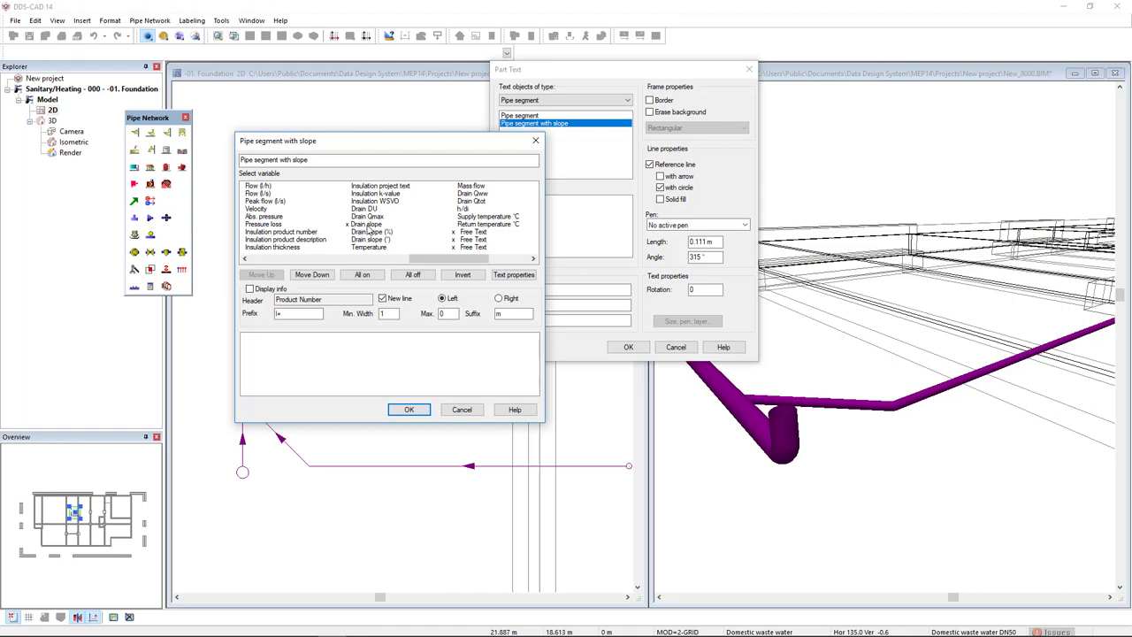
{"action": "left_click", "coordinate": [409, 409]}
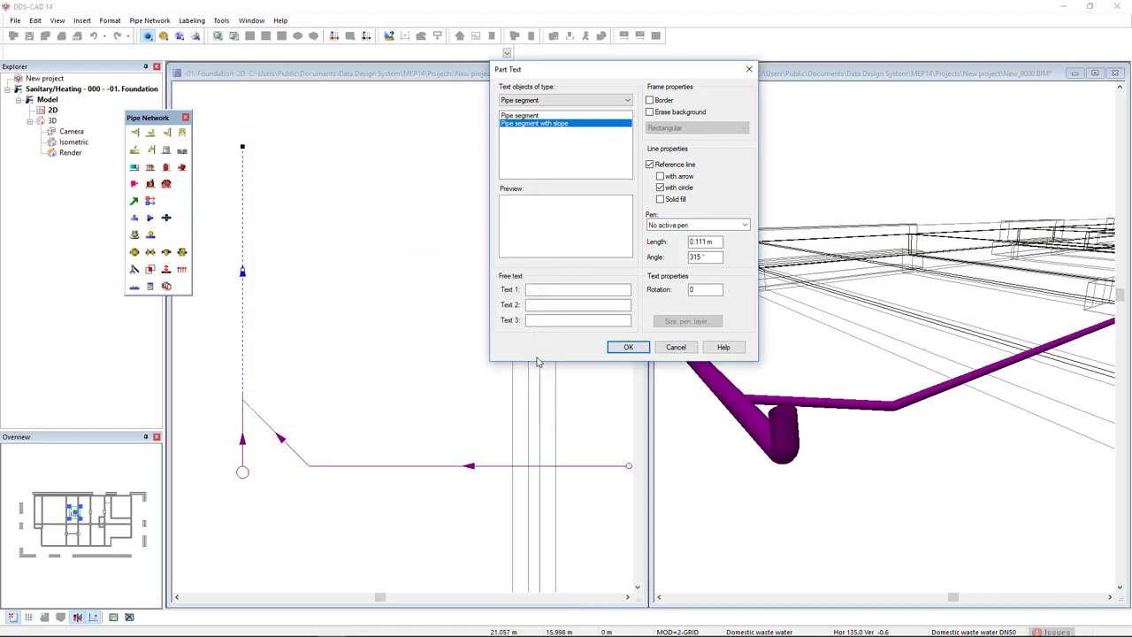
Label the DN100 pipe with "Pipe segment with slope" texts near its open end and just above the tee.
{"action": "left_click", "coordinate": [626, 348]}
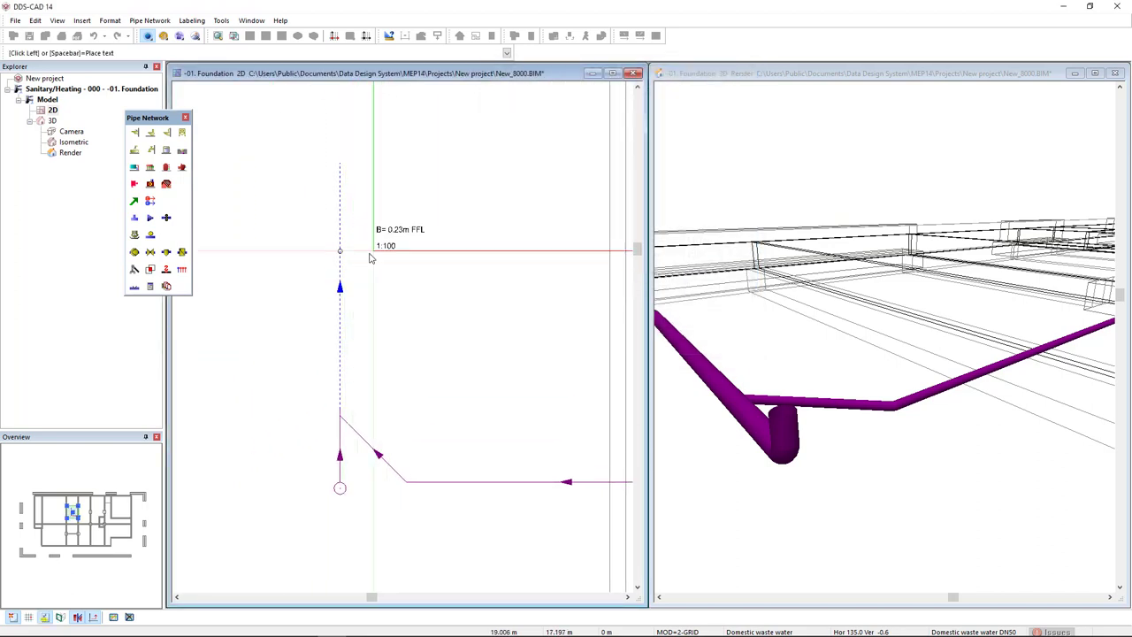
{"action": "scroll", "coordinate": [362, 189], "scroll_direction": "up", "scroll_amount": 3}
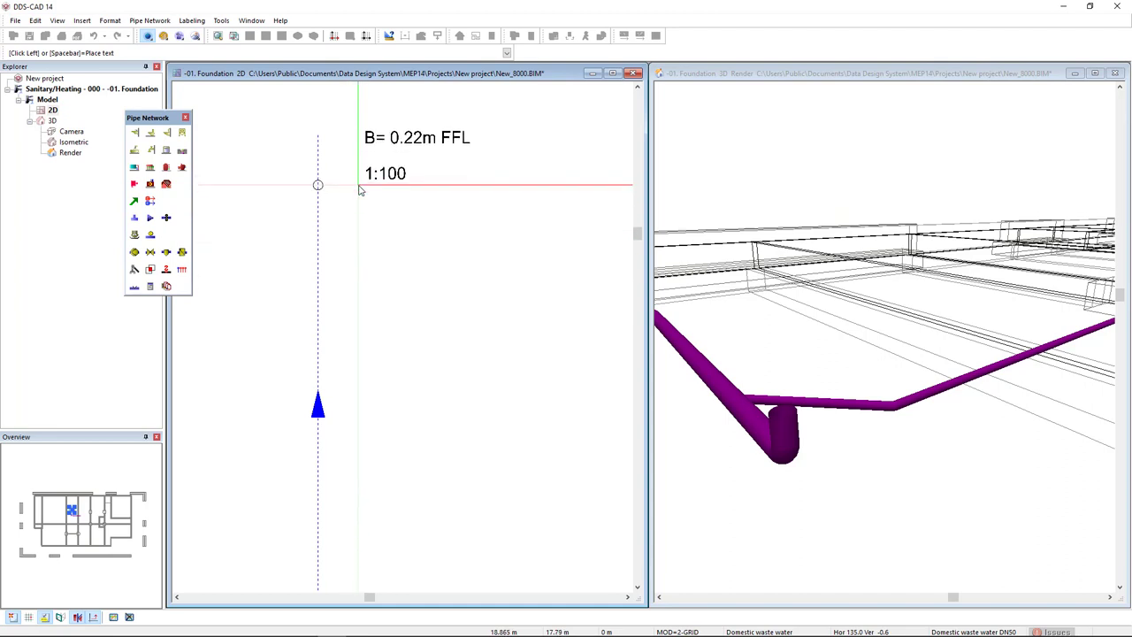
{"action": "left_click", "coordinate": [360, 190]}
{"action": "scroll", "coordinate": [389, 354], "scroll_direction": "down", "scroll_amount": 3}
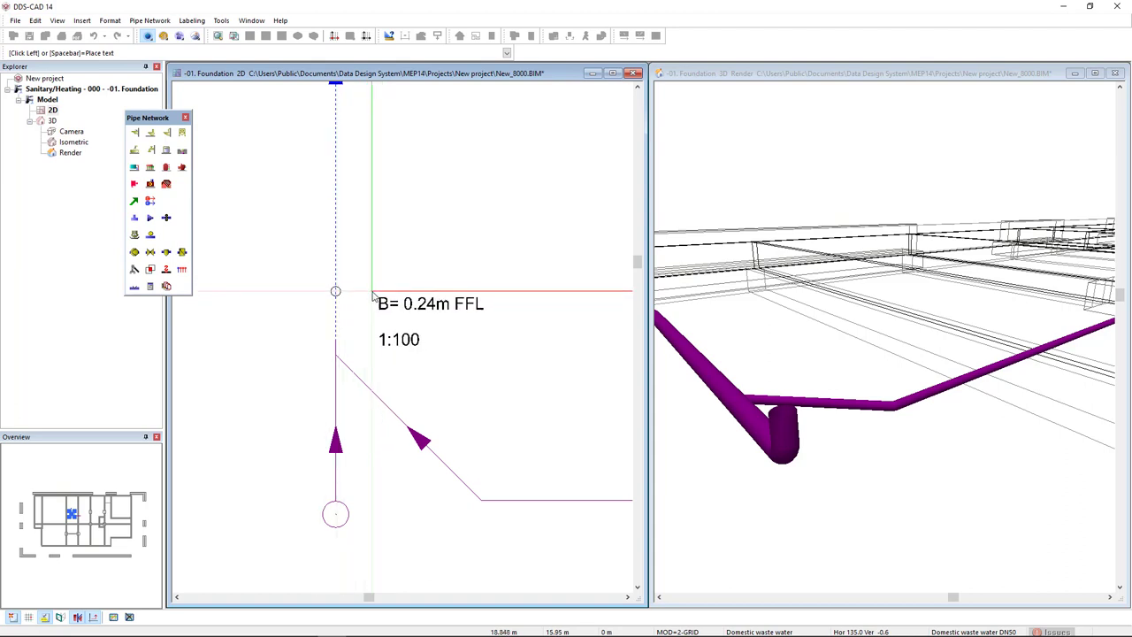
{"action": "left_click", "coordinate": [395, 375]}
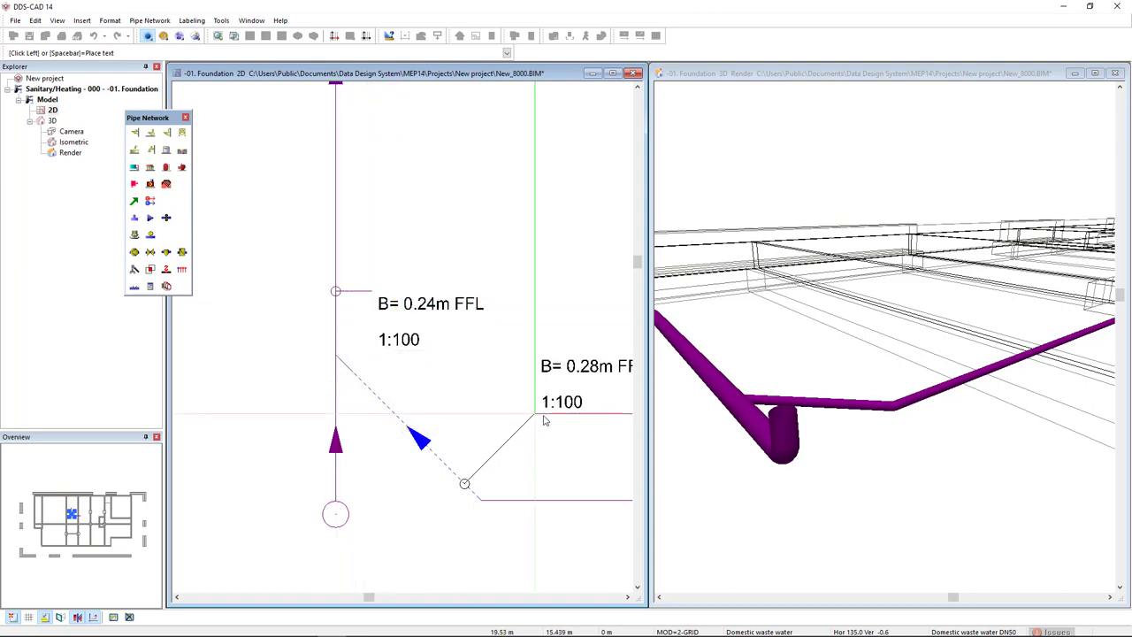
Place slope labels on the diagonal pipe near its bend and on the horizontal pipe near its riser.
{"action": "left_click", "coordinate": [500, 416]}
{"action": "scroll", "coordinate": [497, 389], "scroll_direction": "down", "scroll_amount": 3}
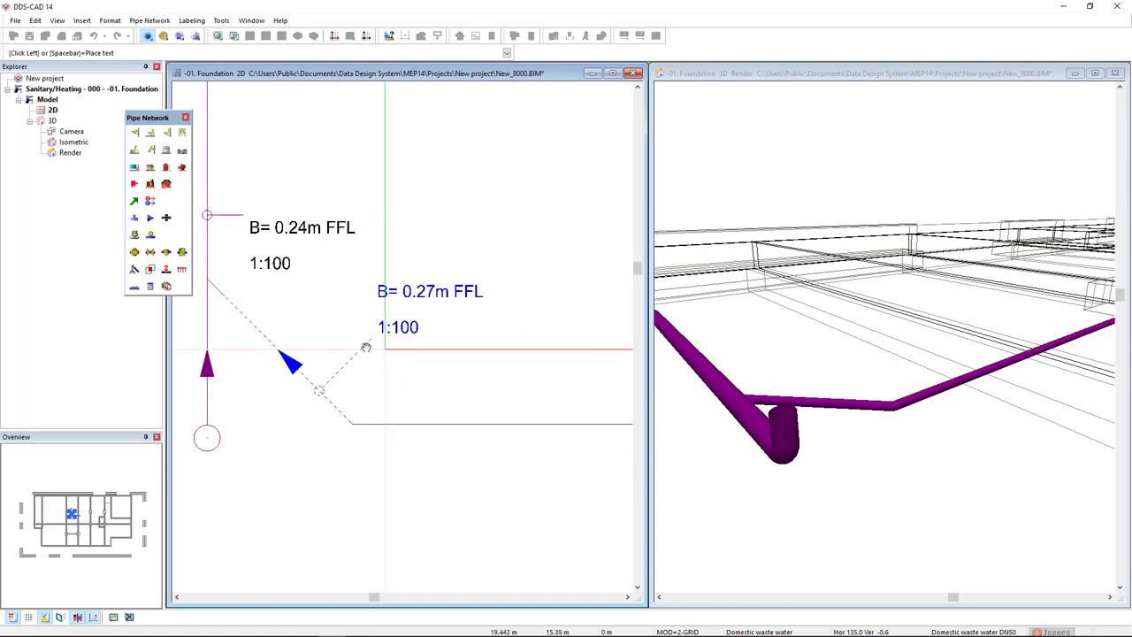
{"action": "middle_click_drag", "start_coordinate": [494, 373], "coordinate": [353, 320]}
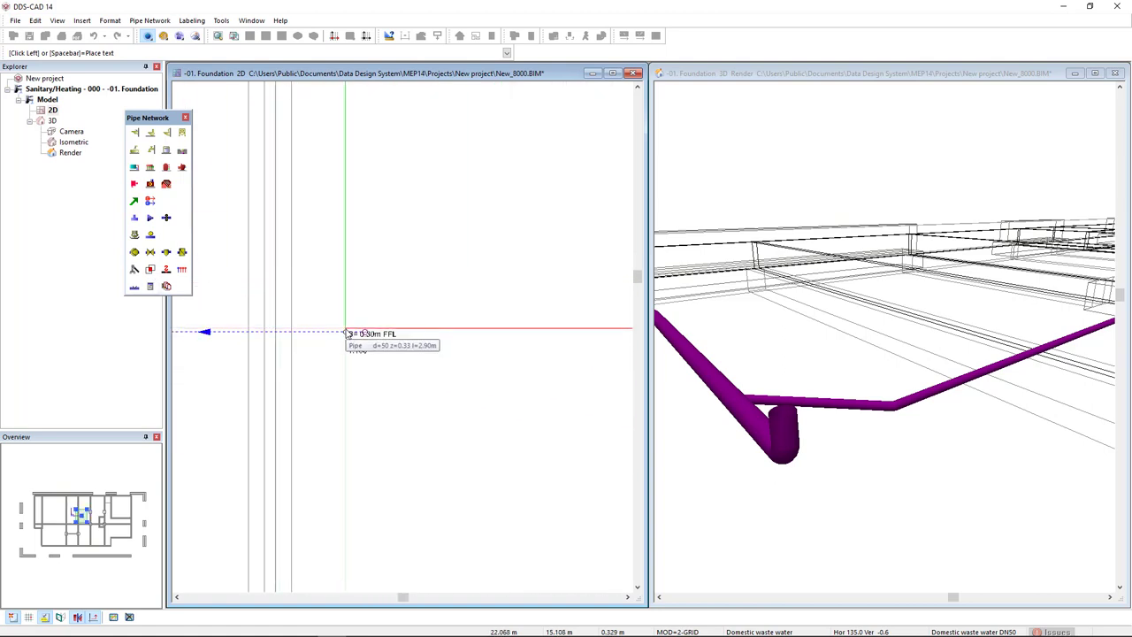
{"action": "left_click", "coordinate": [346, 335]}
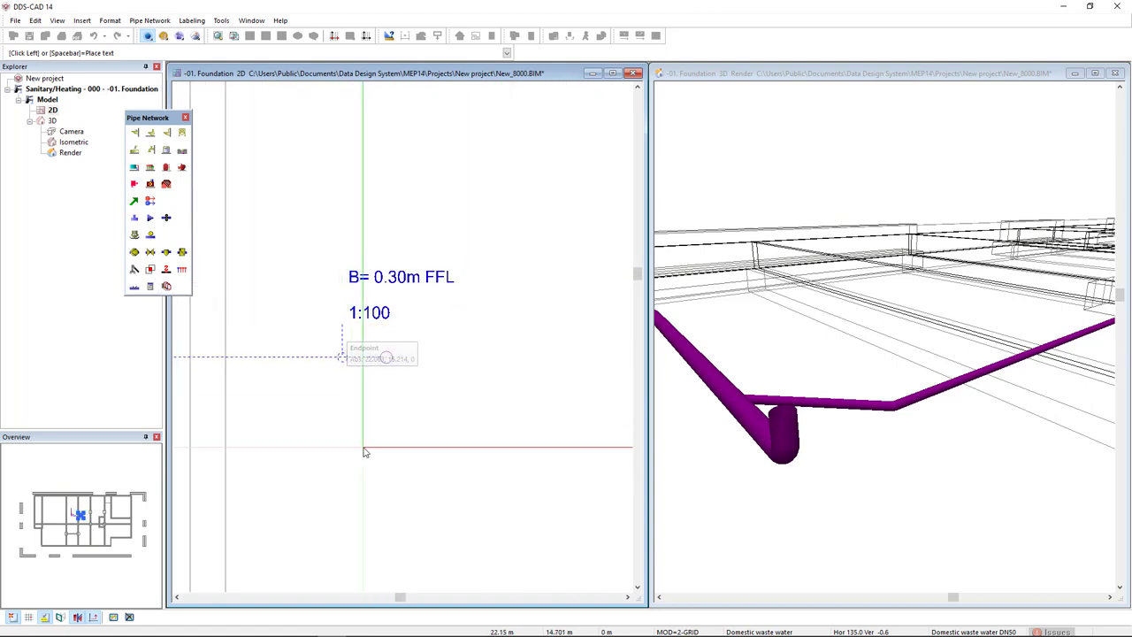
{"action": "scroll", "coordinate": [361, 453], "scroll_direction": "down", "scroll_amount": 1}
{"action": "middle_click_drag", "start_coordinate": [361, 453], "coordinate": [481, 392]}
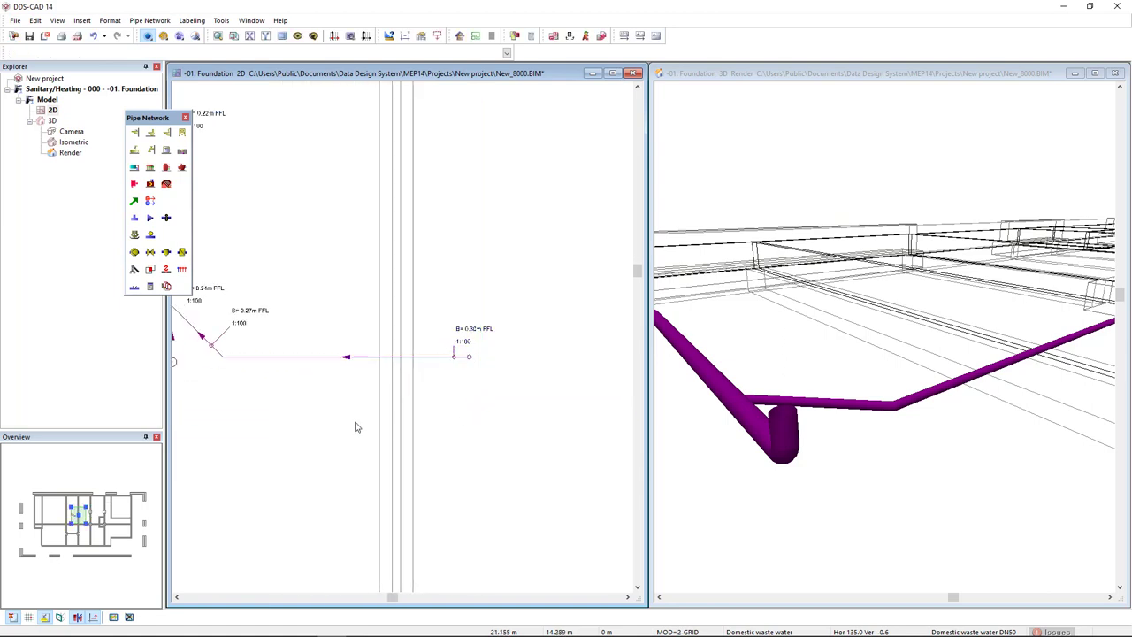
Set a calculation point near the DN100 pipe's open end, name the system SW01 and view its waste water calculation.
{"action": "middle_click_drag", "start_coordinate": [354, 424], "coordinate": [459, 436]}
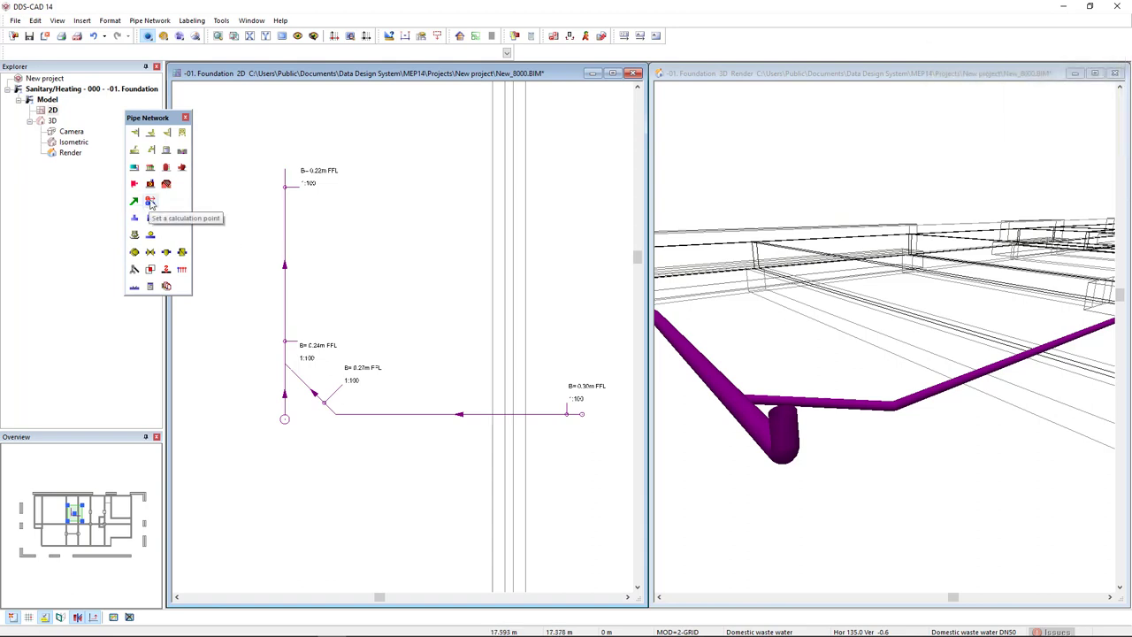
{"action": "left_click", "coordinate": [150, 202]}
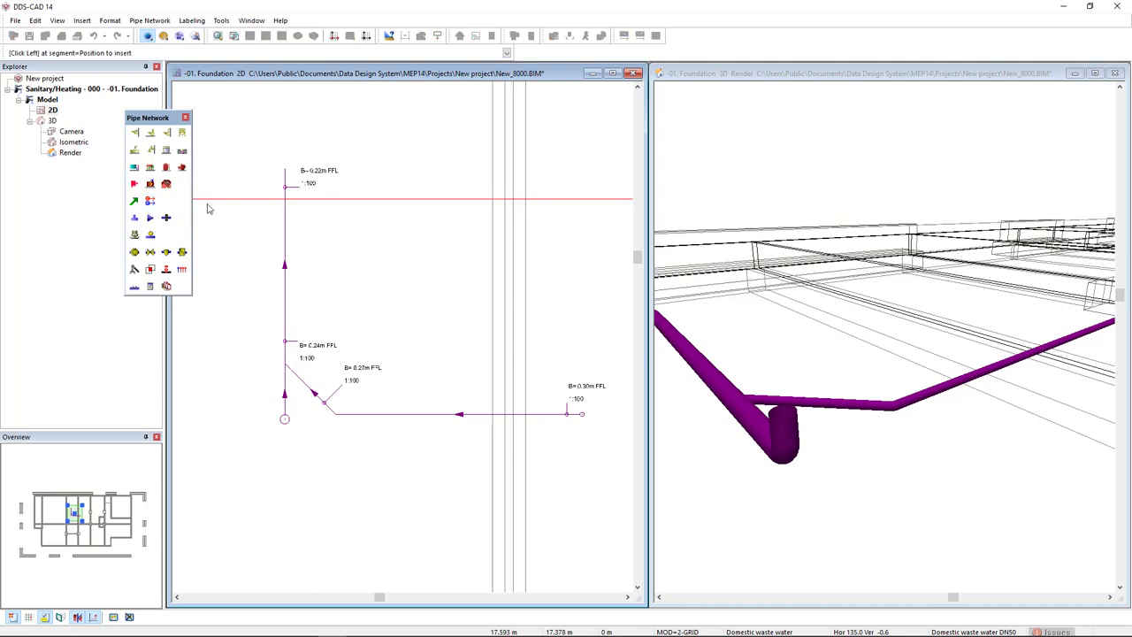
{"action": "scroll", "coordinate": [251, 204], "scroll_direction": "up", "scroll_amount": 2}
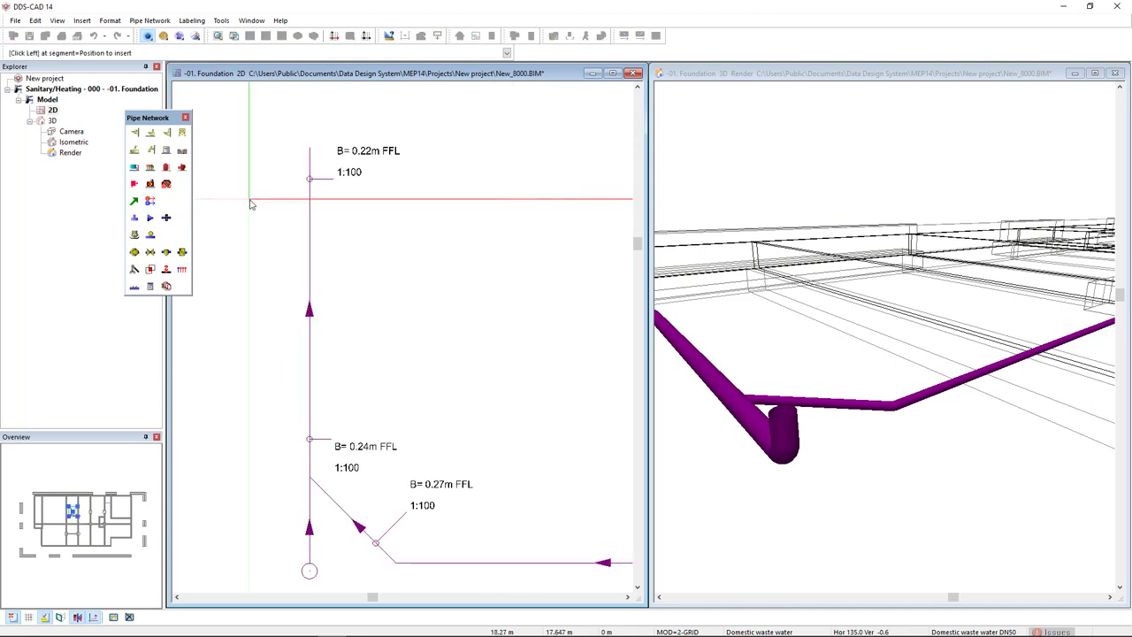
{"action": "left_click", "coordinate": [313, 206]}
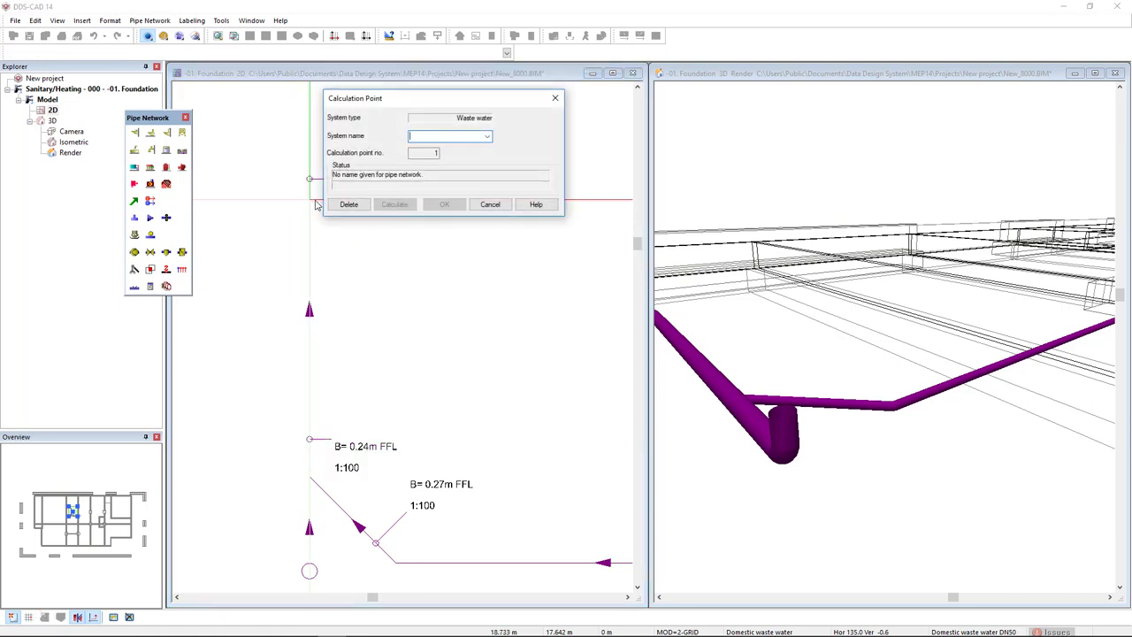
{"action": "type", "text": "SW01"}
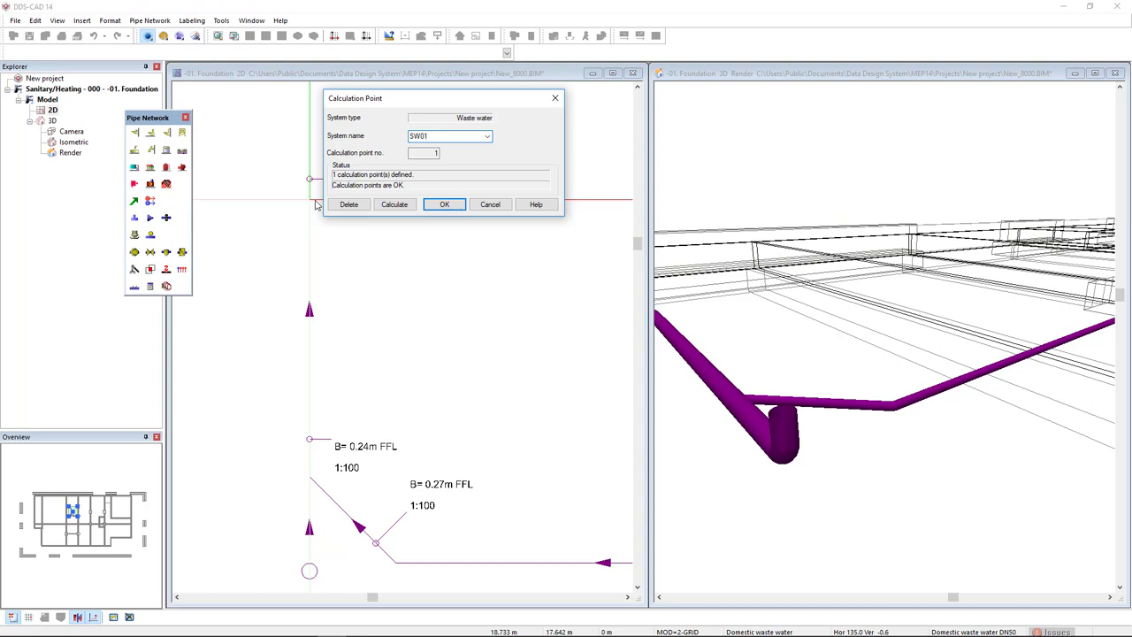
{"action": "left_click", "coordinate": [394, 205]}
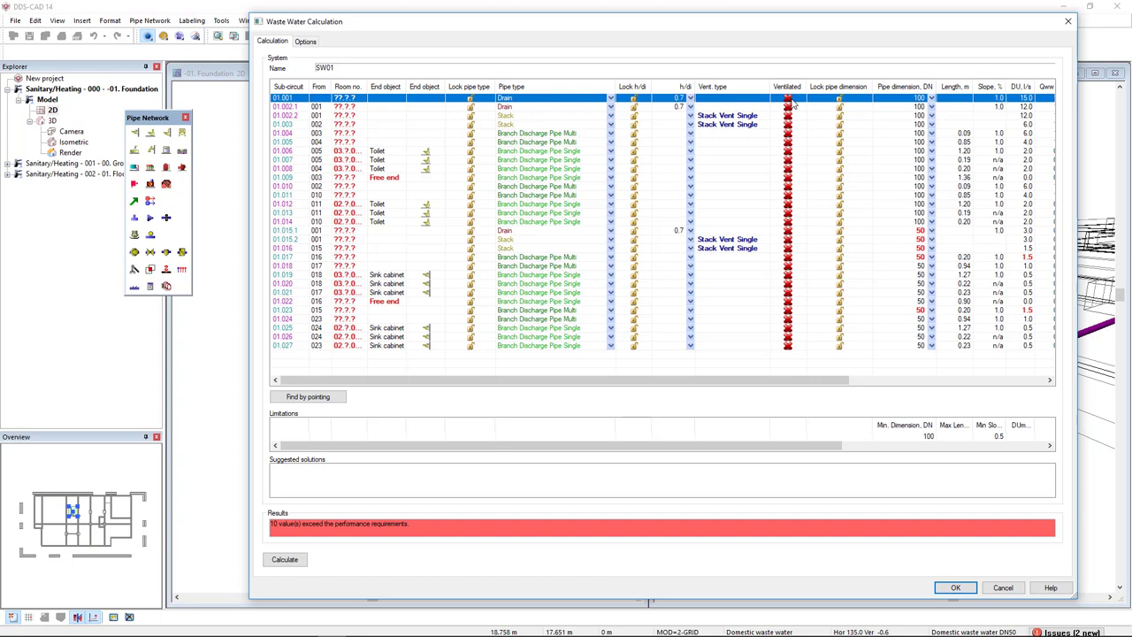
{"action": "left_click_drag", "start_coordinate": [774, 380], "coordinate": [1011, 385]}
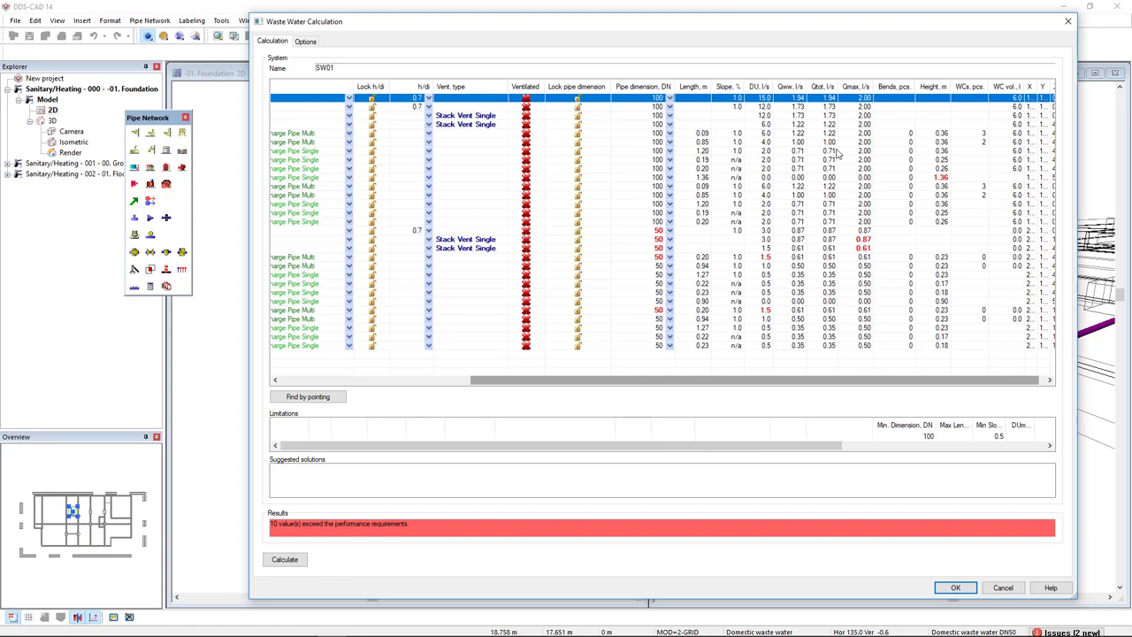
Enable the frequency factor in the calculation options with Intermittent, K=0.5 (residential building, pension, office).
{"action": "left_click", "coordinate": [305, 42]}
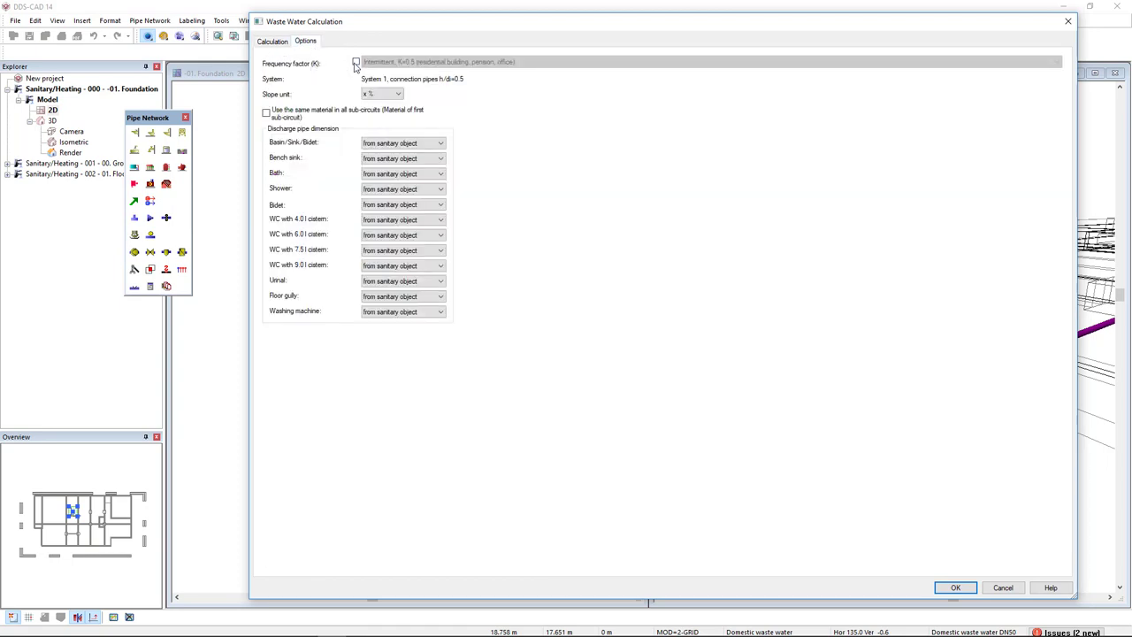
{"action": "left_click", "coordinate": [356, 63]}
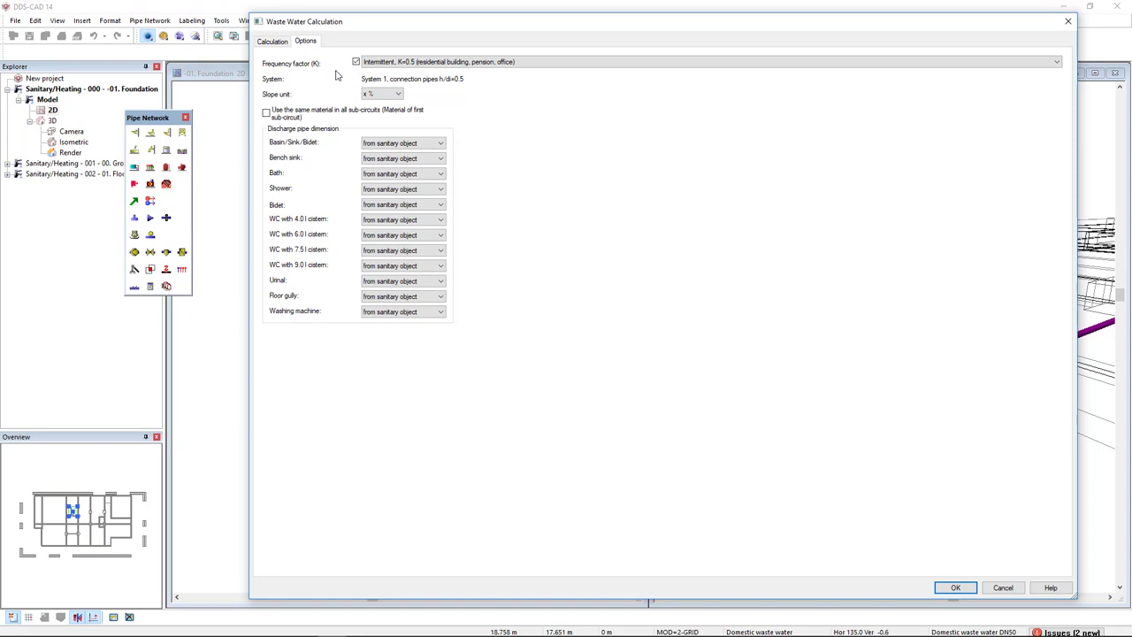
{"action": "left_click", "coordinate": [400, 64]}
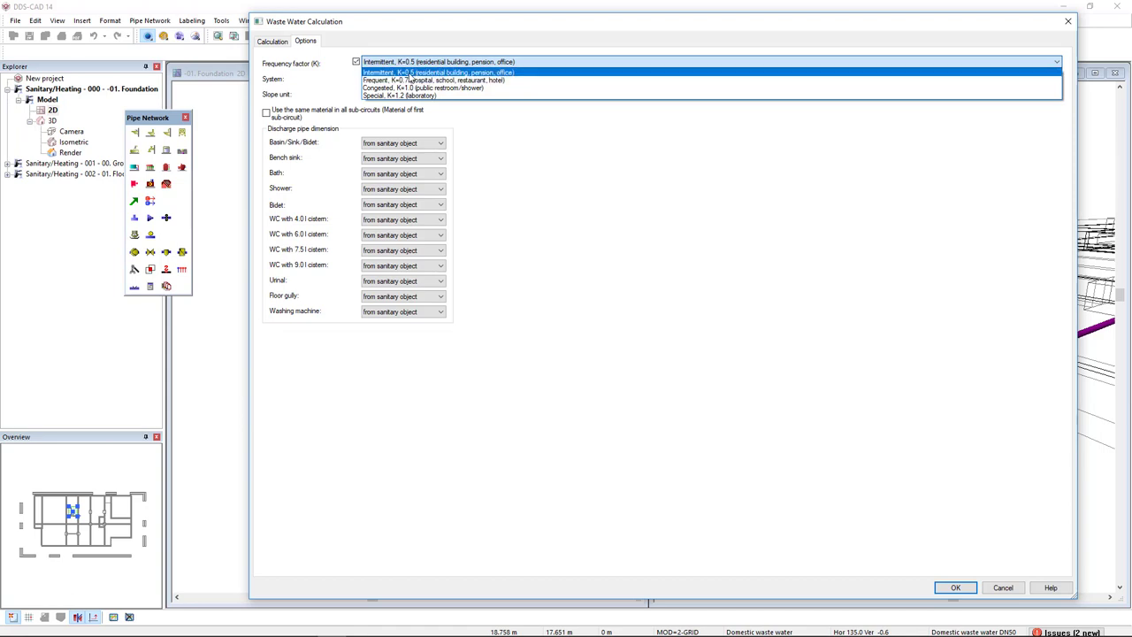
{"action": "left_click", "coordinate": [332, 88]}
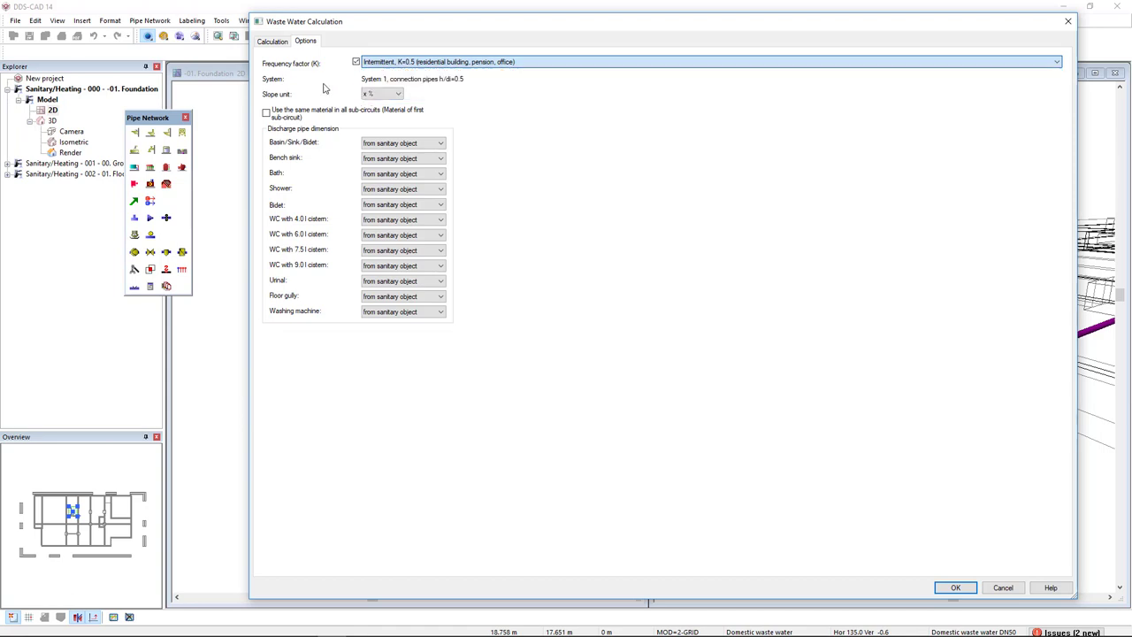
Recalculate the pipe dimensions of system SW01 and accept the calculation.
{"action": "left_click", "coordinate": [274, 41]}
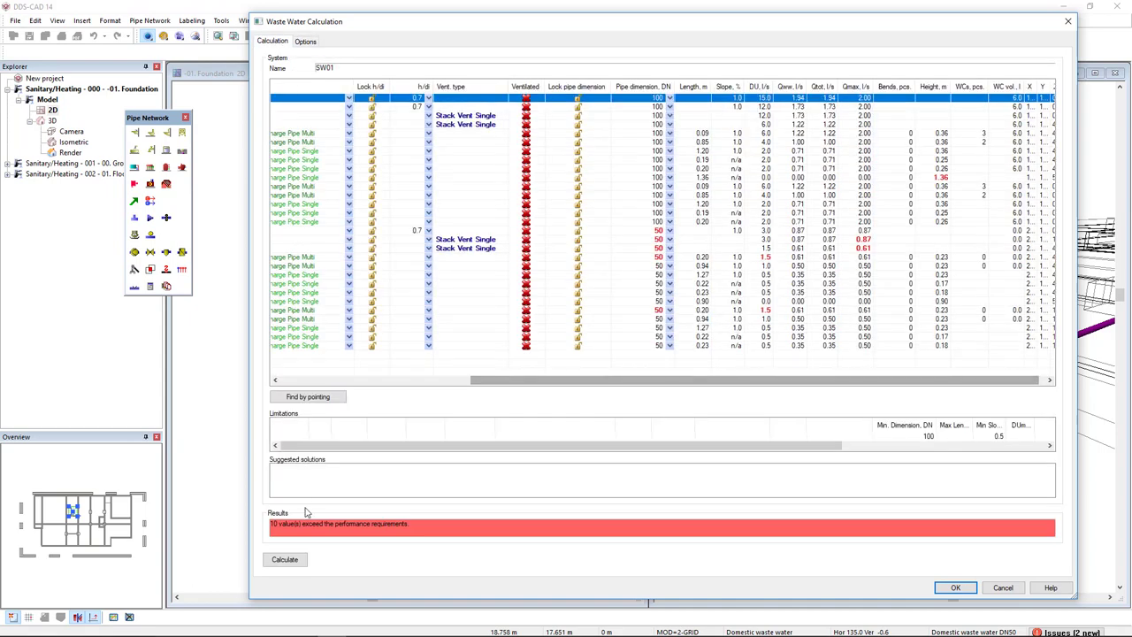
{"action": "left_click", "coordinate": [284, 560]}
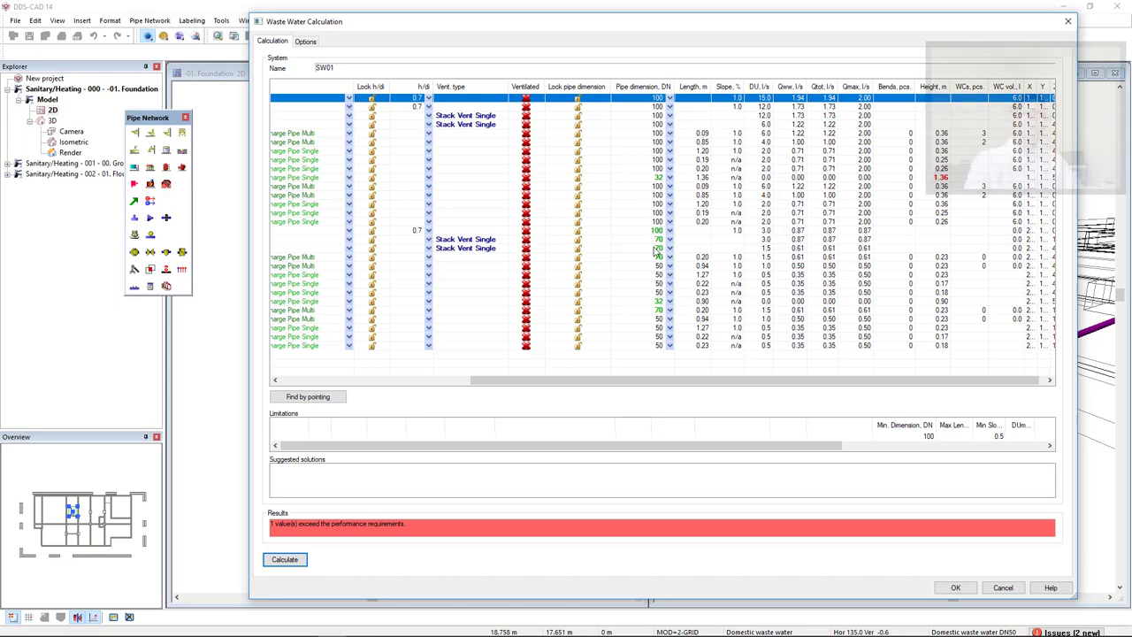
{"action": "left_click", "coordinate": [953, 588]}
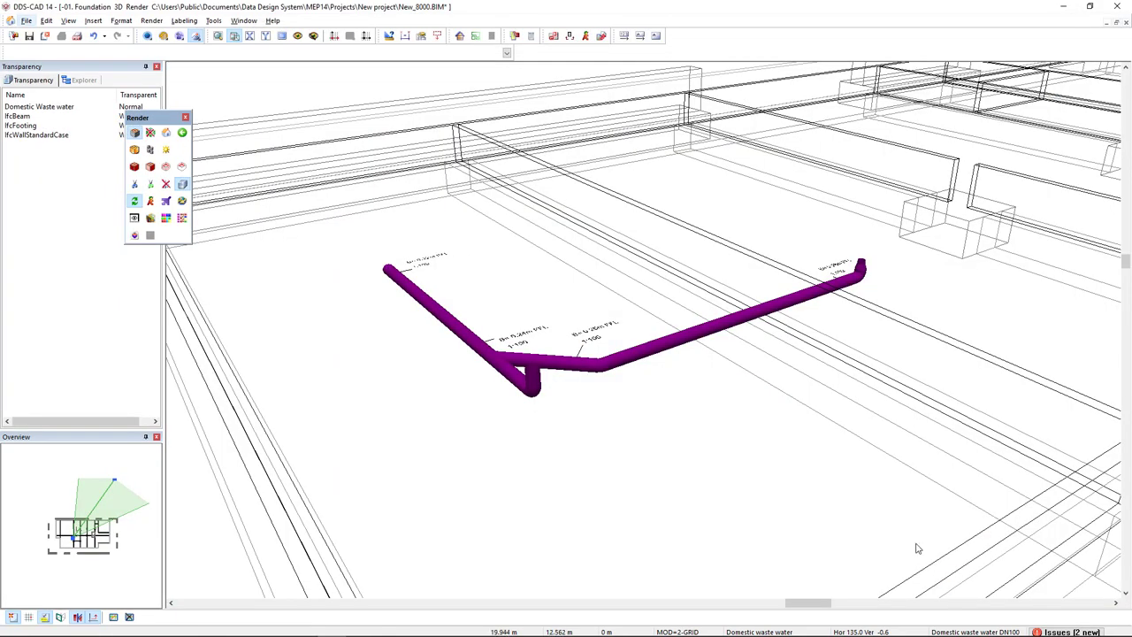
Show the Sanitary/Heating ghost storeys 00. Ground floor and 01. Floor together with the foundation in the 3D view.
{"action": "scroll", "coordinate": [917, 548], "scroll_direction": "down", "scroll_amount": 1}
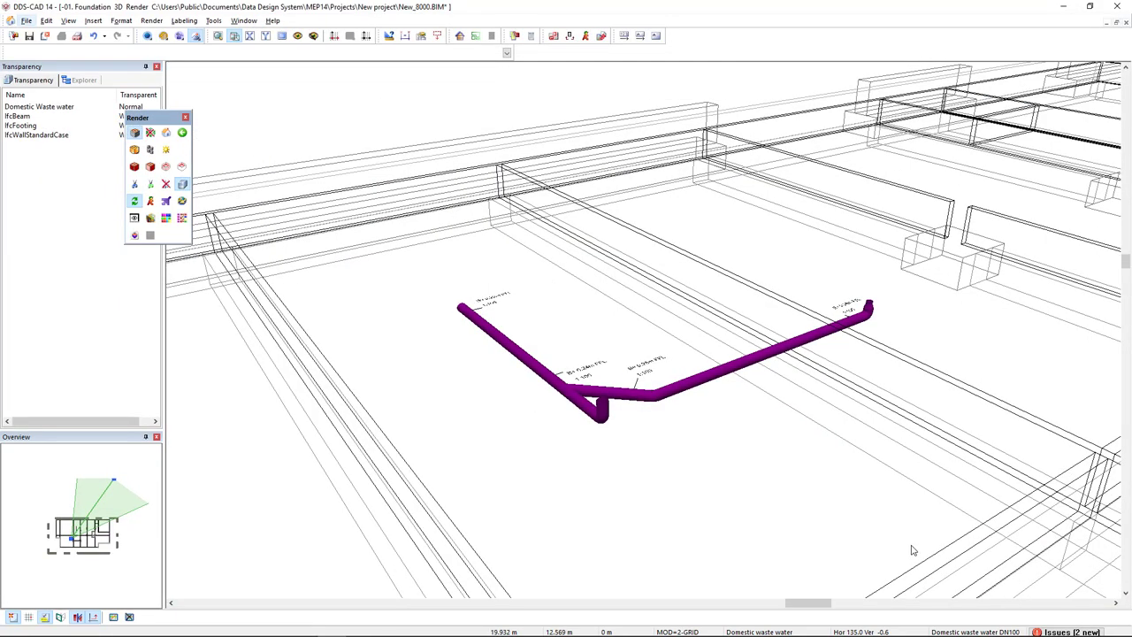
{"action": "left_click", "coordinate": [515, 36]}
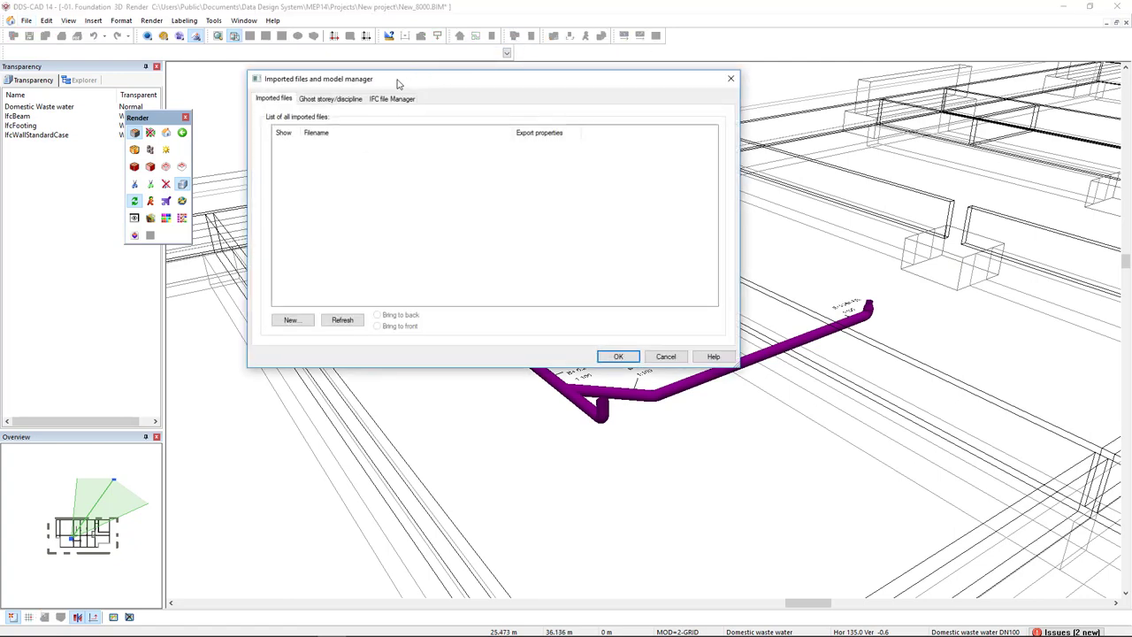
{"action": "left_click", "coordinate": [341, 99]}
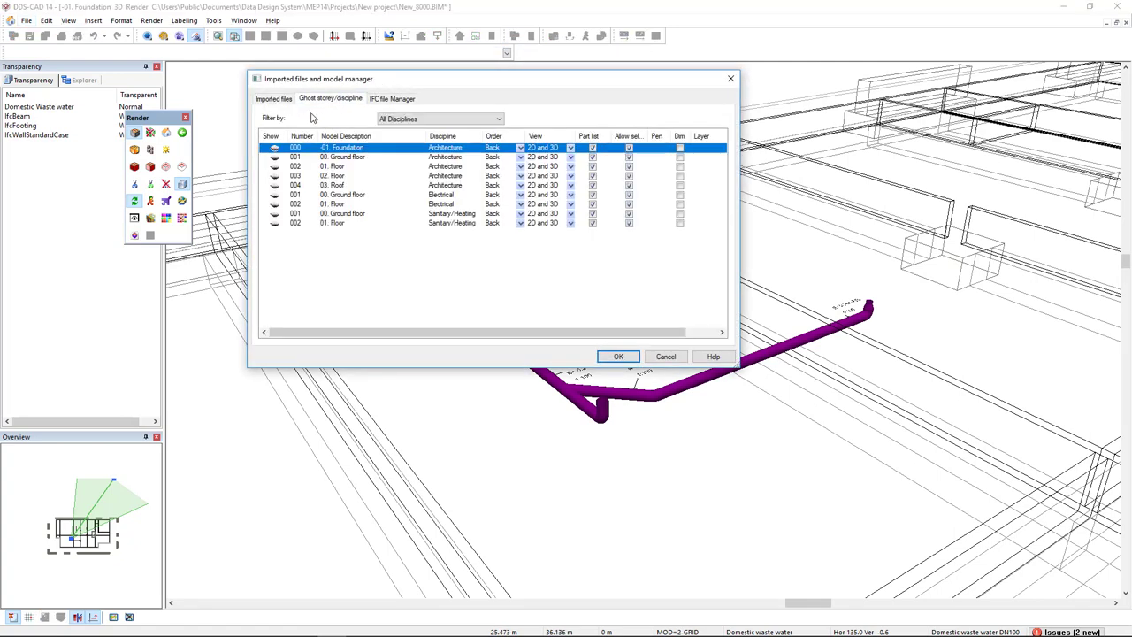
{"action": "left_click", "coordinate": [419, 120]}
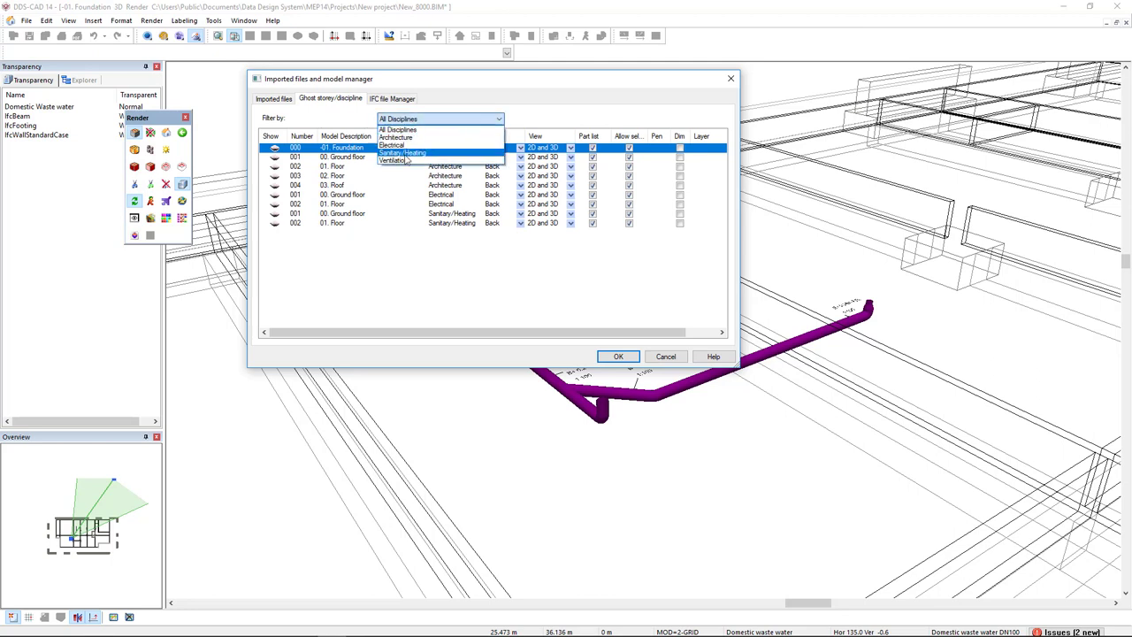
{"action": "left_click", "coordinate": [417, 154]}
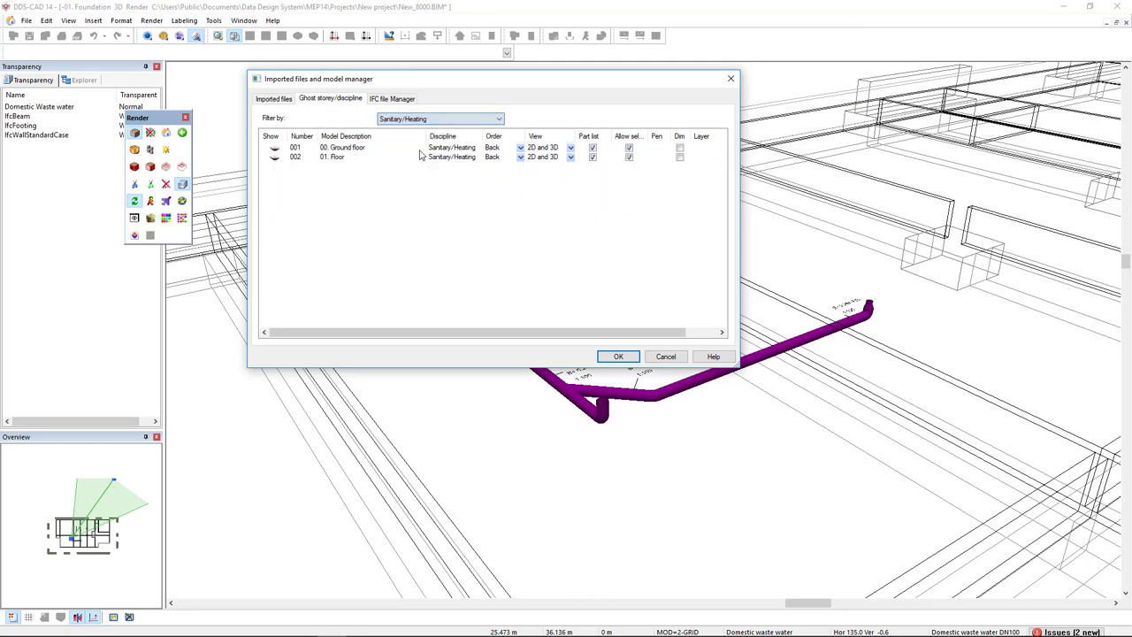
{"action": "left_click", "coordinate": [274, 158]}
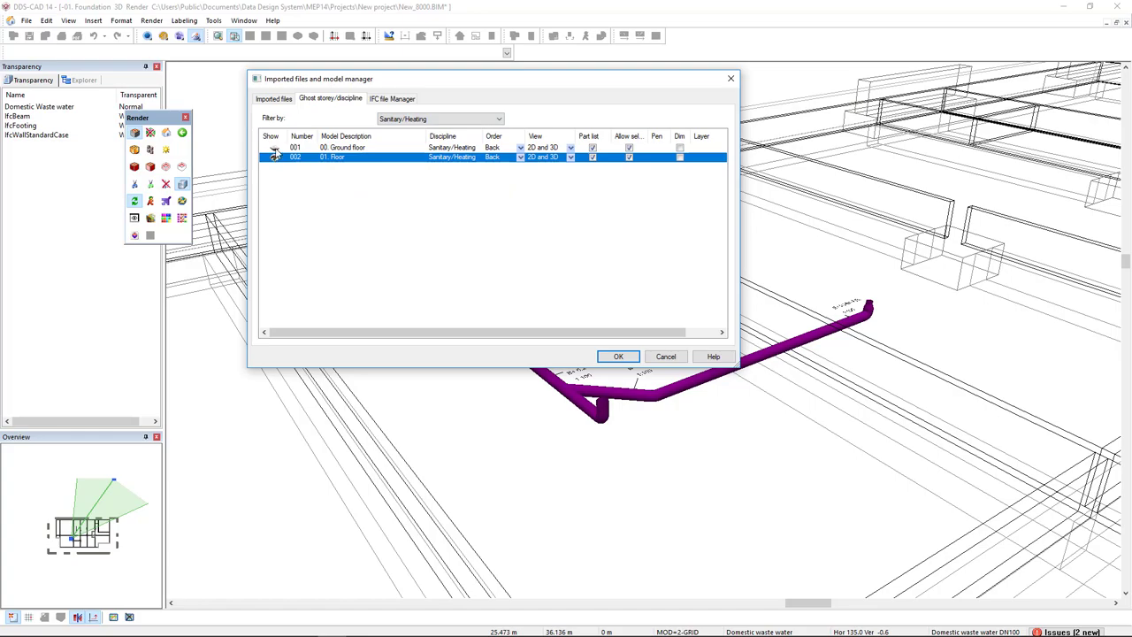
{"action": "left_click", "coordinate": [275, 148]}
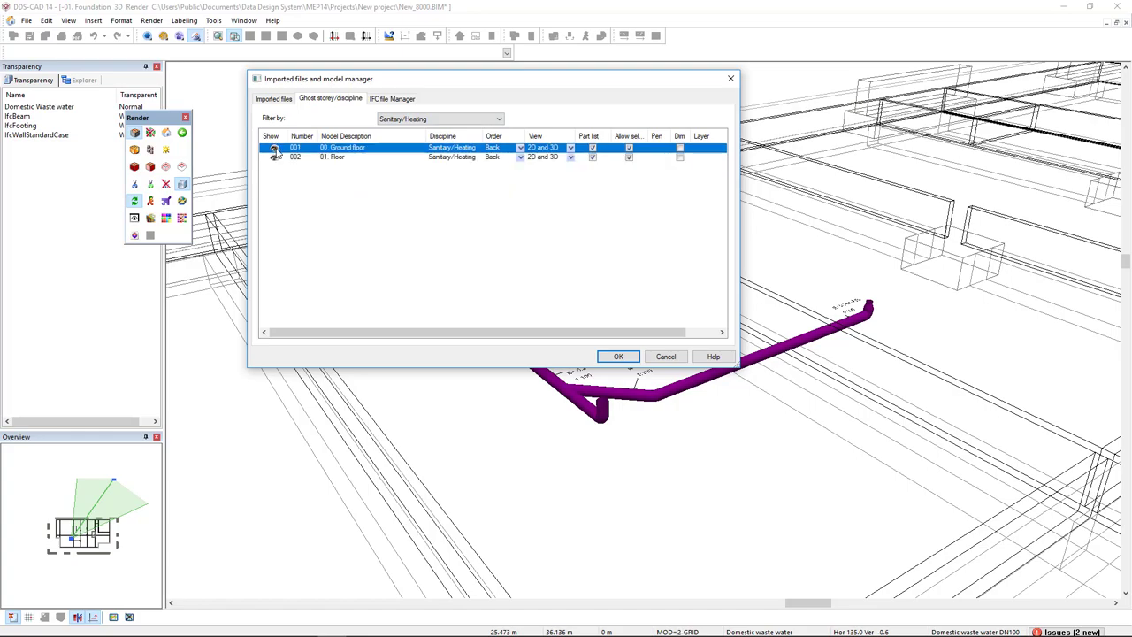
{"action": "left_click", "coordinate": [618, 357]}
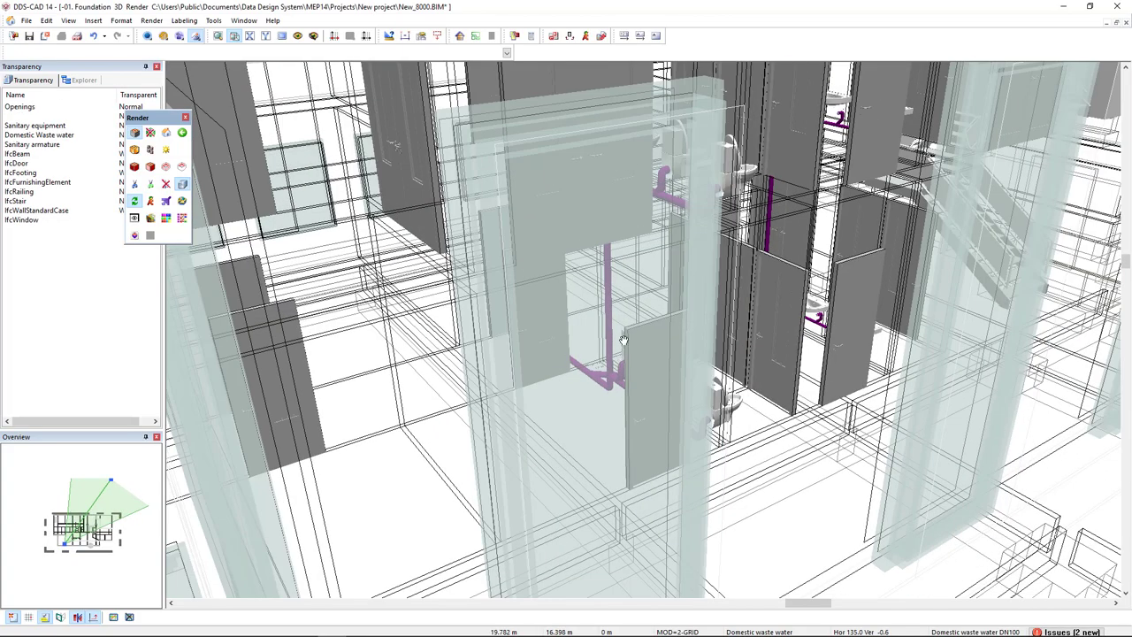
Apply the layer setup Sanitary only to the 3D view and bring the whole waste water system into view.
{"action": "scroll", "coordinate": [624, 341], "scroll_direction": "up", "scroll_amount": 2}
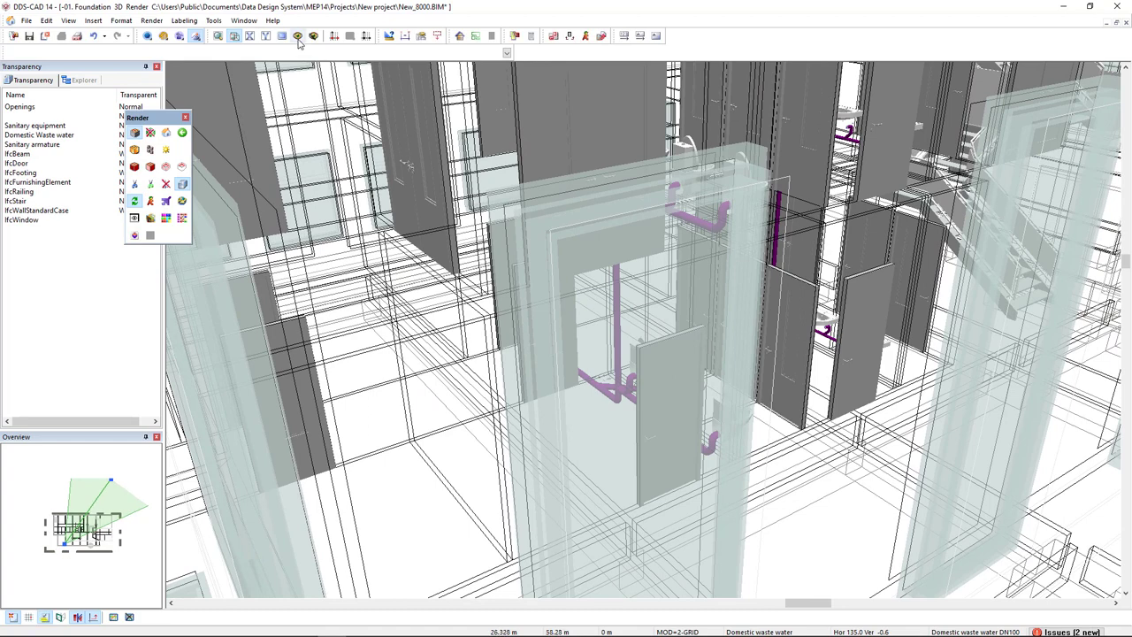
{"action": "left_click", "coordinate": [298, 36]}
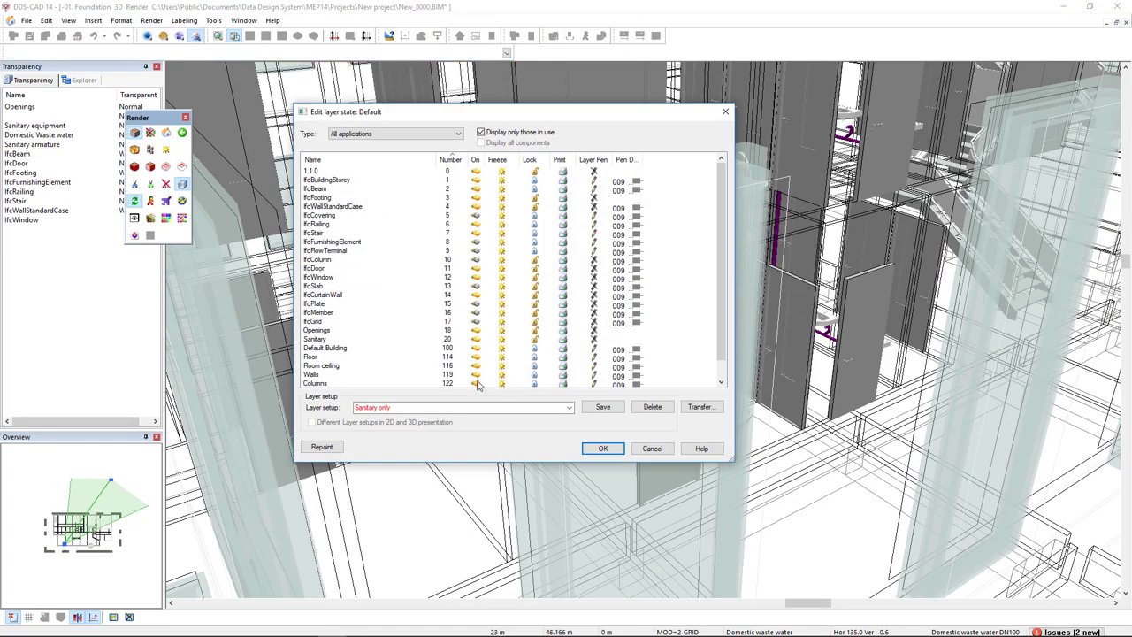
{"action": "left_click", "coordinate": [571, 409]}
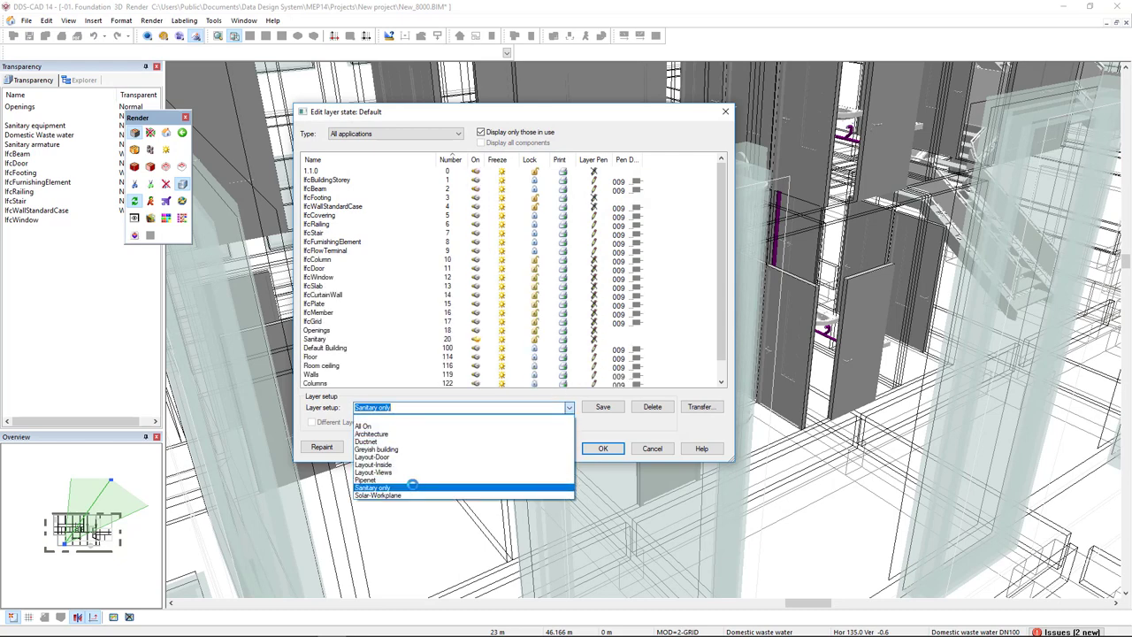
{"action": "left_click", "coordinate": [412, 485]}
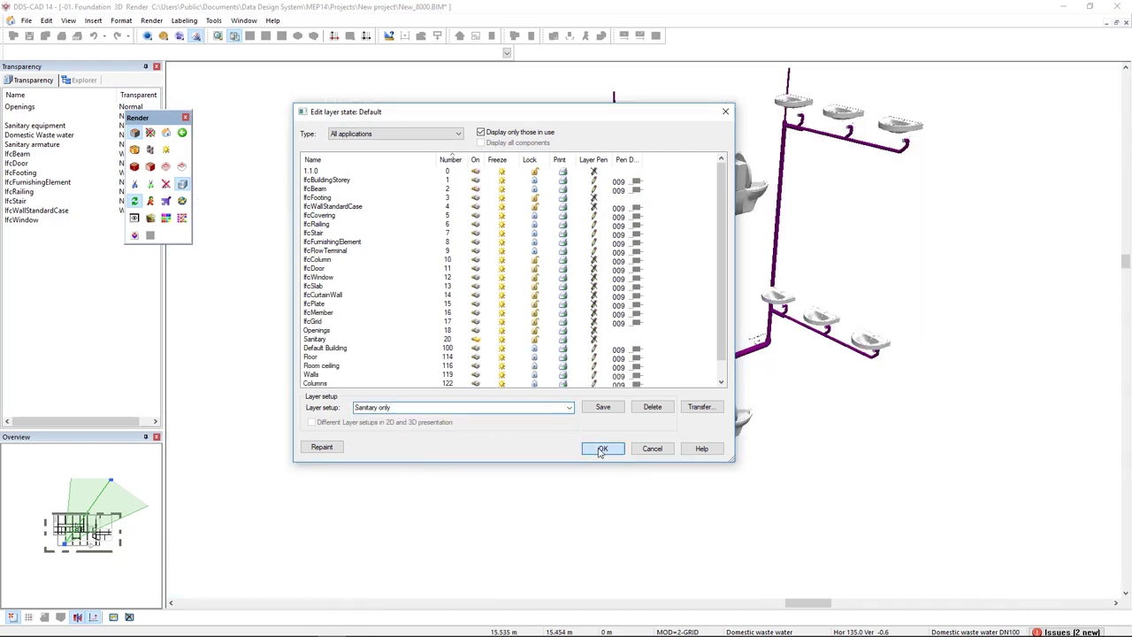
{"action": "left_click", "coordinate": [602, 449]}
{"action": "mouse_move", "coordinate": [678, 230]}
{"action": "middle_mouse_down"}
{"action": "mouse_move", "coordinate": [758, 210]}
{"action": "mouse_move", "coordinate": [725, 217]}
{"action": "mouse_move", "coordinate": [682, 316]}
{"action": "middle_mouse_up"}
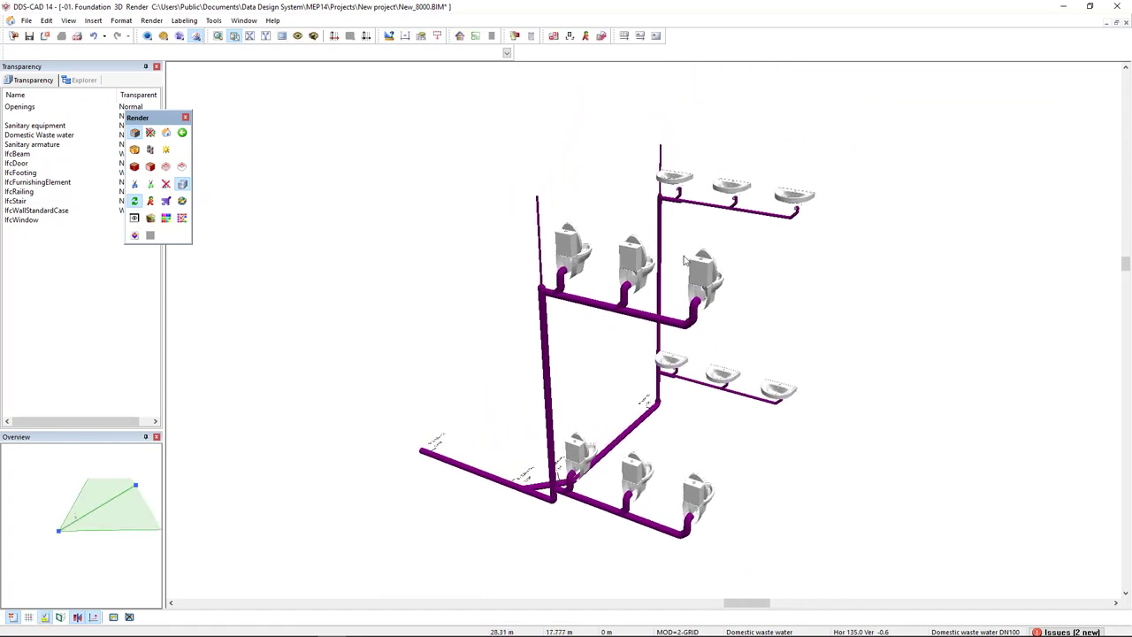
{"action": "scroll", "coordinate": [683, 317], "scroll_direction": "up", "scroll_amount": 10}
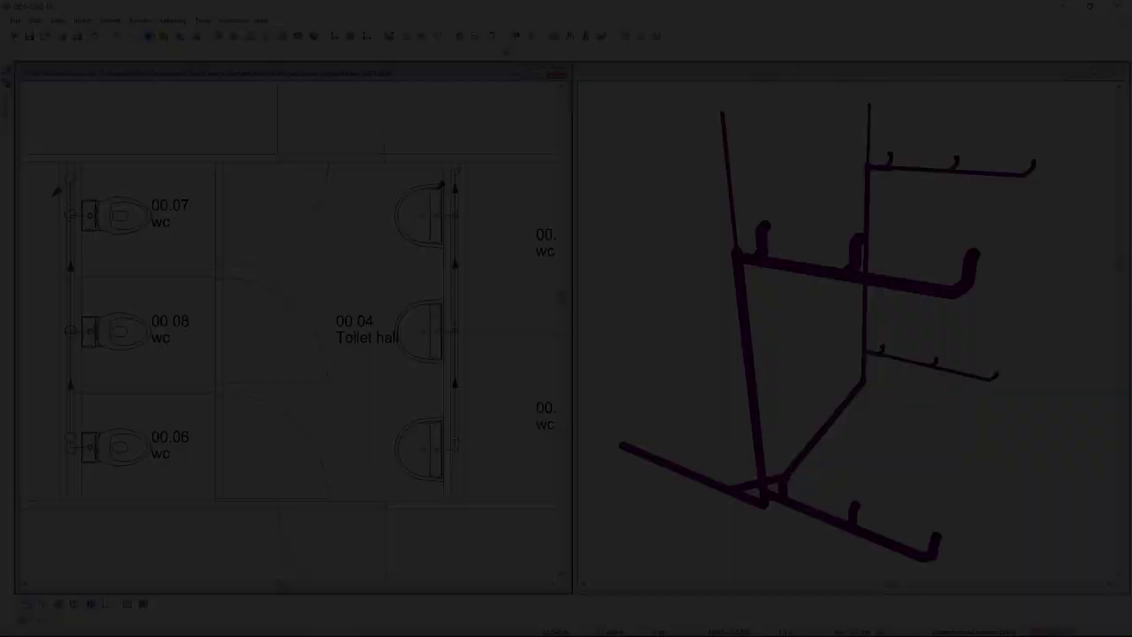